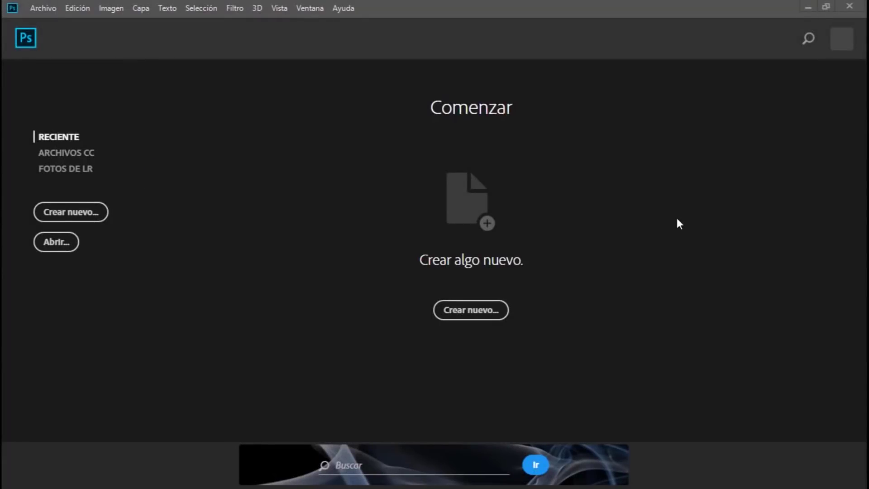
# - Create a new 8,5 × 5 cm document at 300 resolution in CMYK colour mode
pyautogui.click(500, 309)
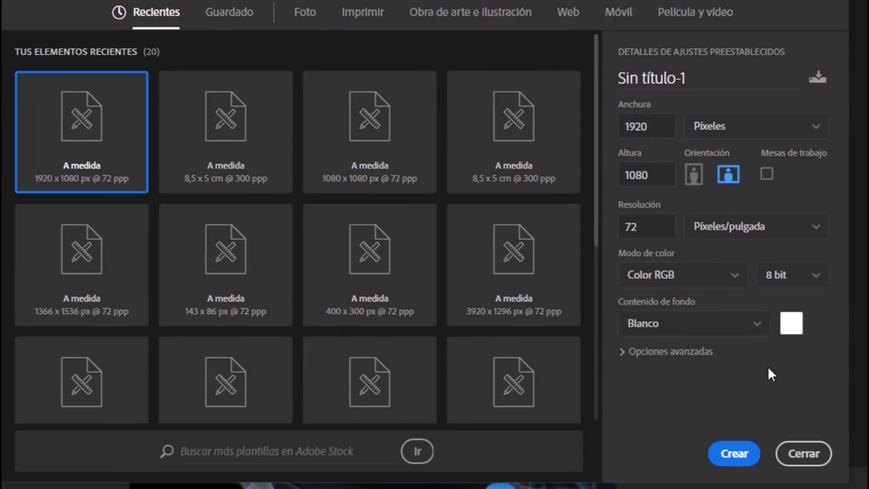
pyautogui.click(762, 130)
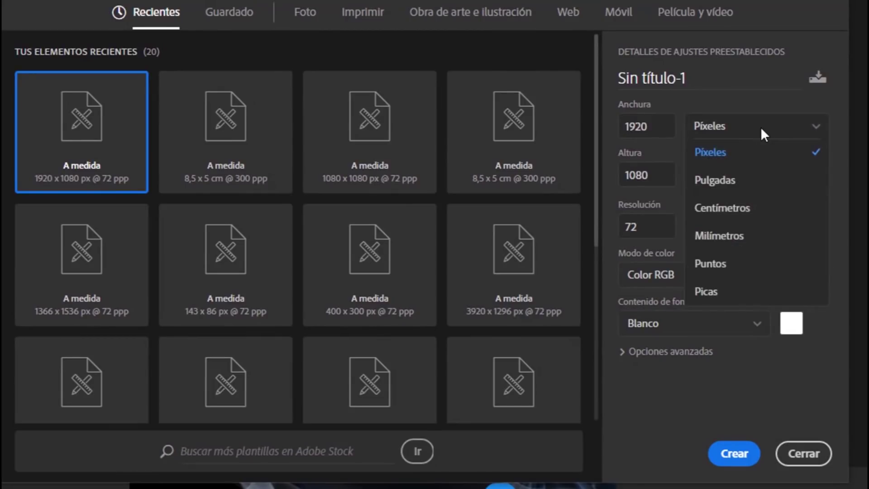
pyautogui.click(762, 209)
pyautogui.click(670, 129)
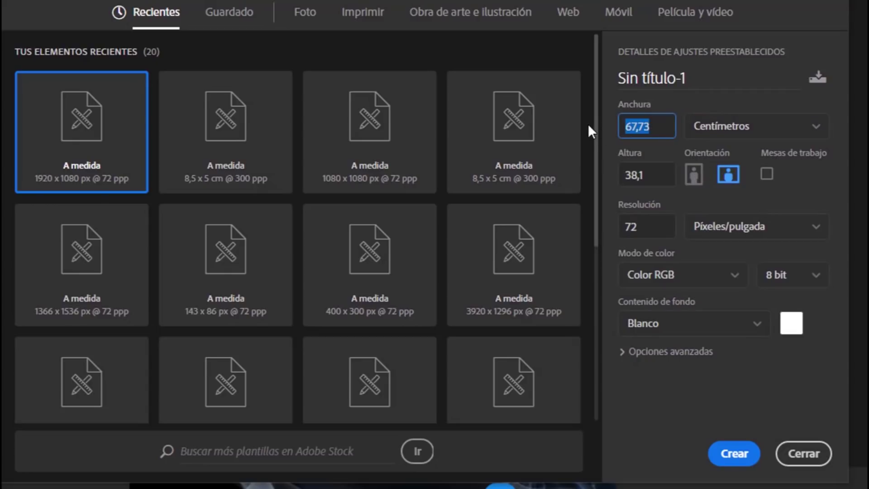
pyautogui.write('8,5')
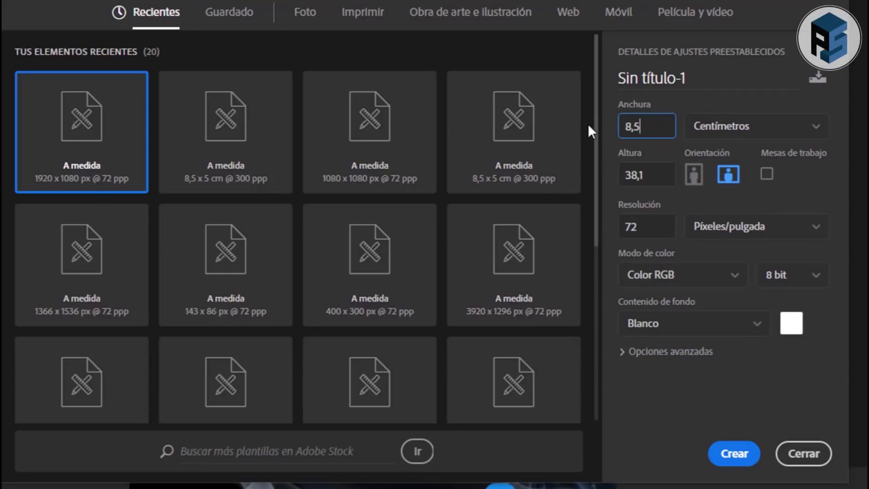
pyautogui.press('Tab')
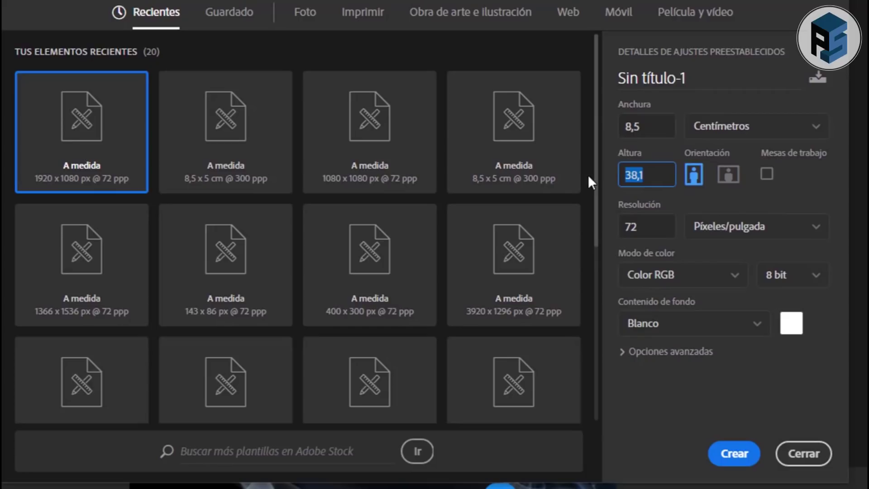
pyautogui.write('5')
pyautogui.press('Tab')
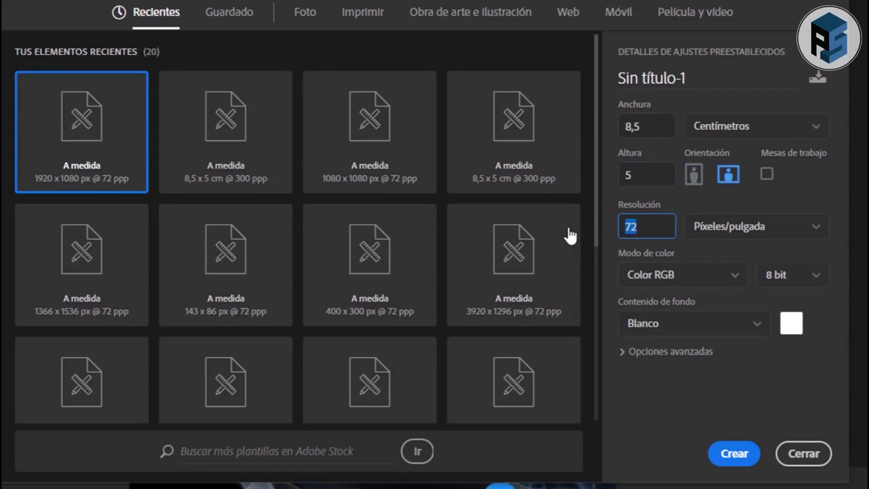
pyautogui.write('300')
pyautogui.click(687, 270)
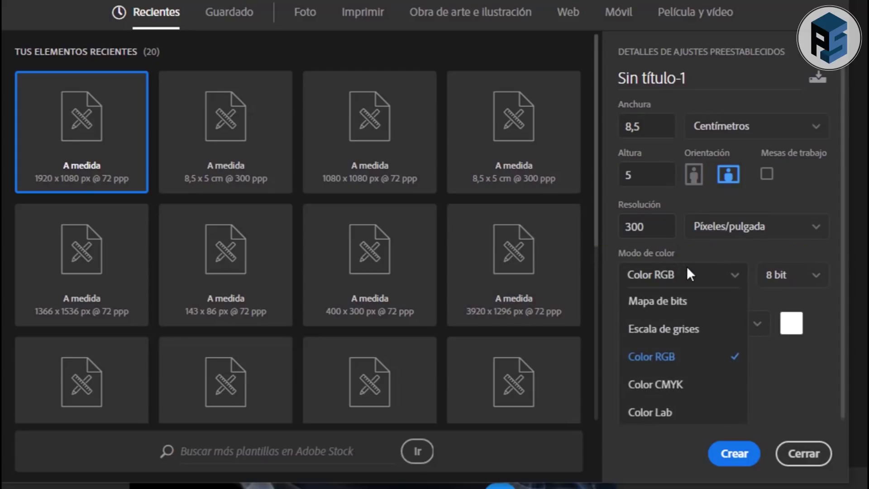
pyautogui.click(687, 384)
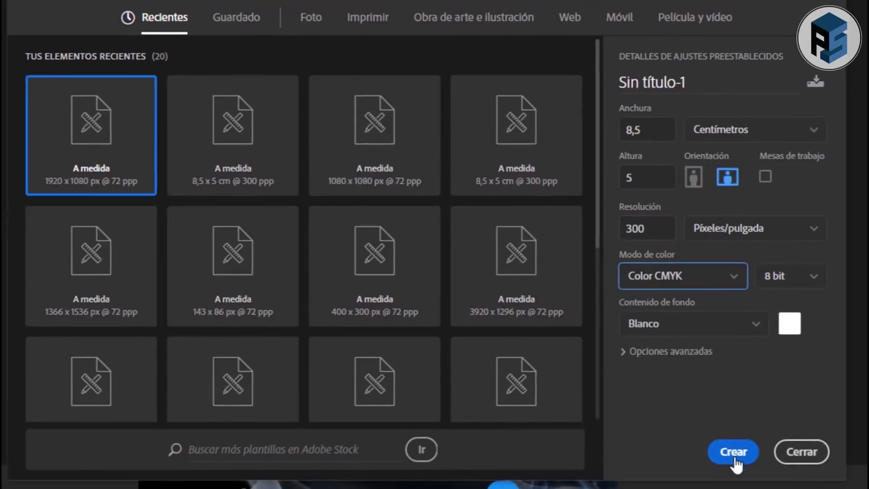
pyautogui.click(725, 451)
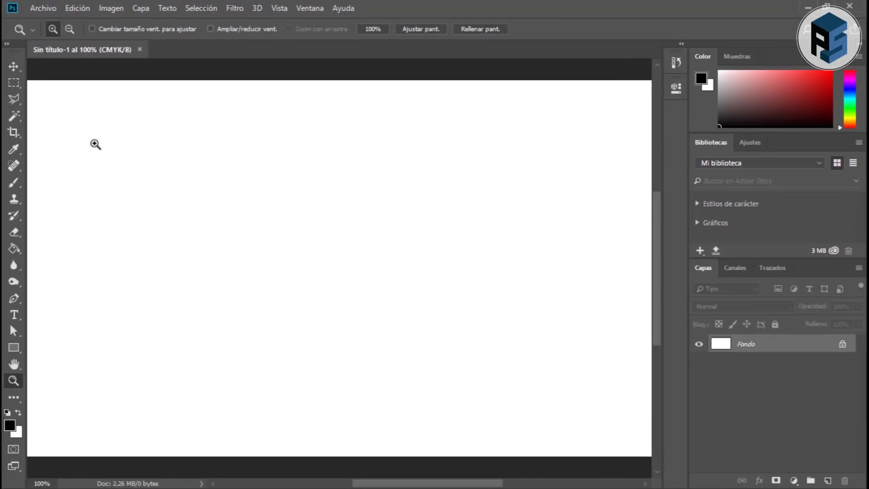
# - Save the document as 'tarjeta de presentación.psd' in the psd folder
pyautogui.click(44, 9)
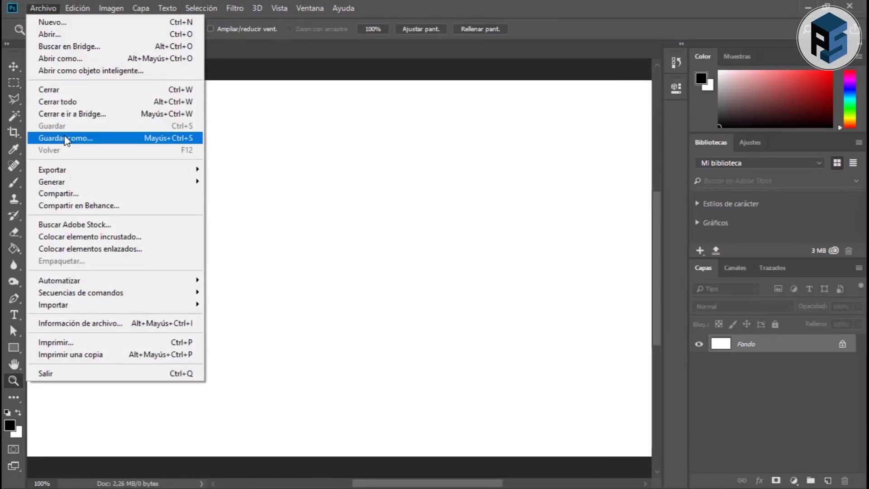
pyautogui.click(65, 138)
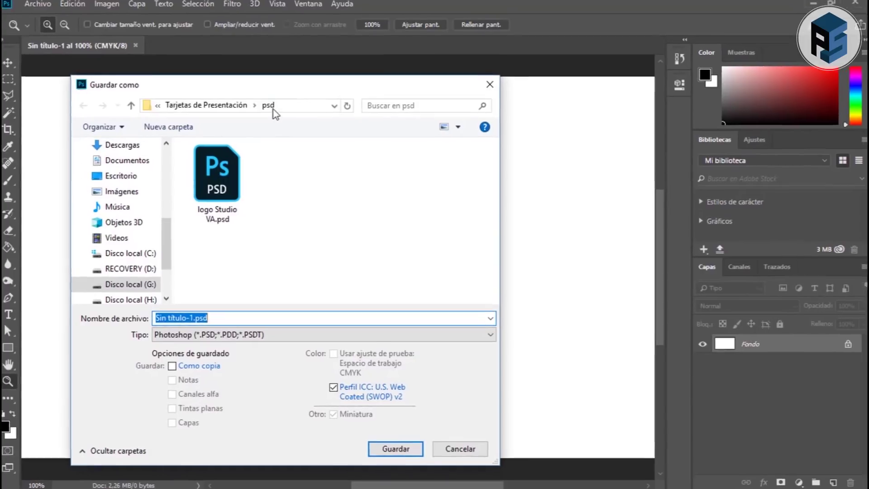
pyautogui.write('tació')
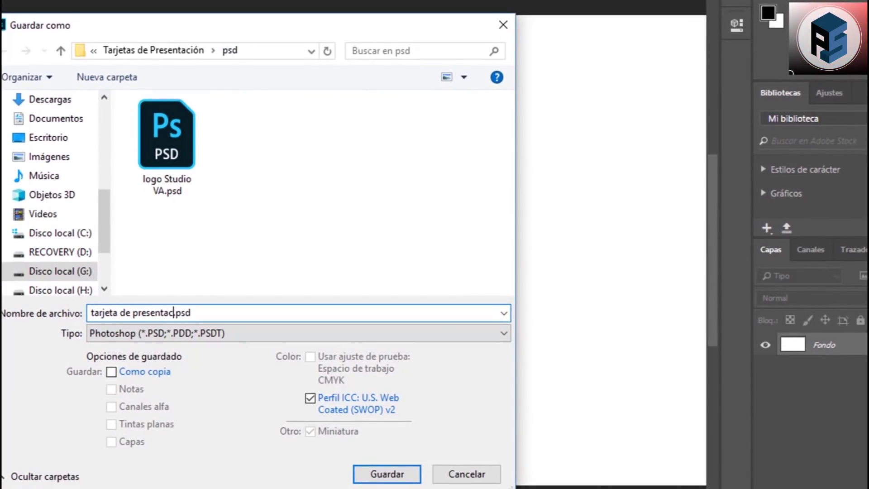
pyautogui.write('n')
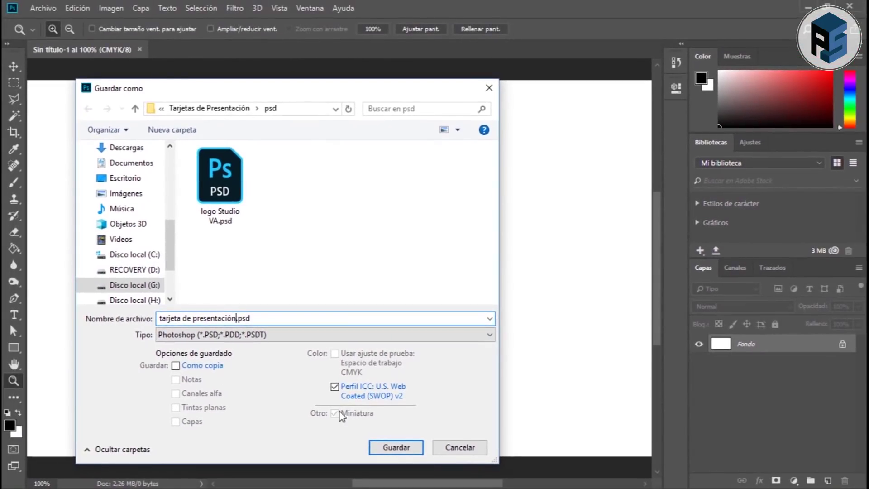
pyautogui.click(392, 447)
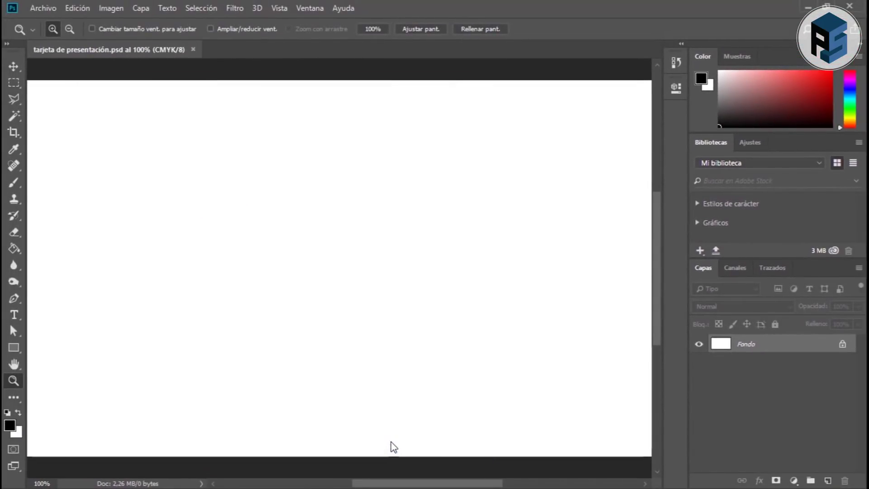
# - Fit the canvas in the window, set ruler units to Milímetros, and show the rulers
pyautogui.hotkey('ctrl', '0')
pyautogui.press('v')
pyautogui.click(85, 9)
pyautogui.moveTo(197, 464)
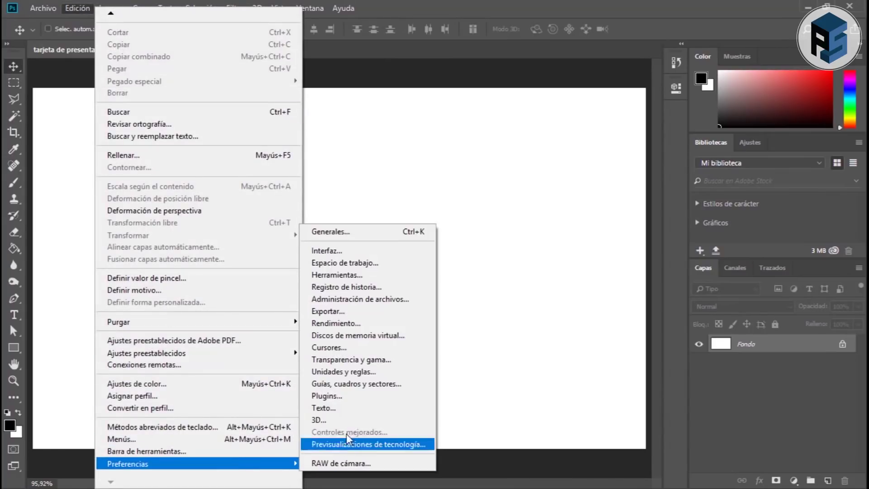
pyautogui.click(348, 372)
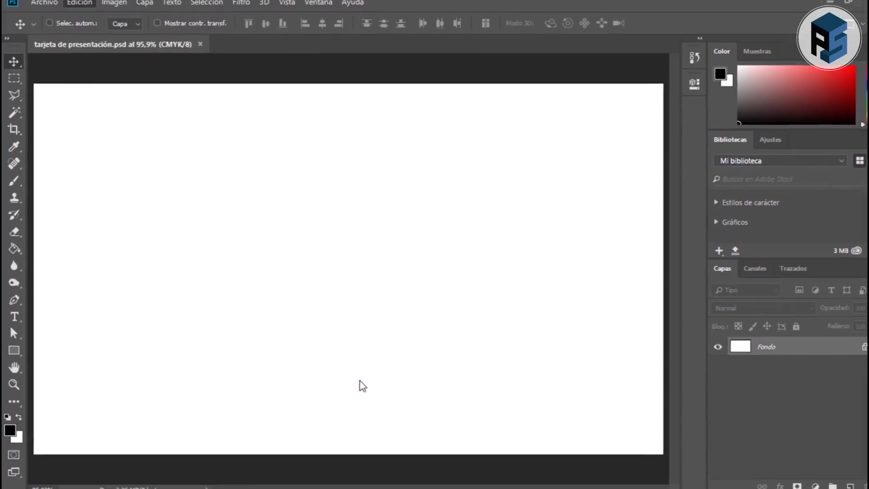
pyautogui.click(329, 78)
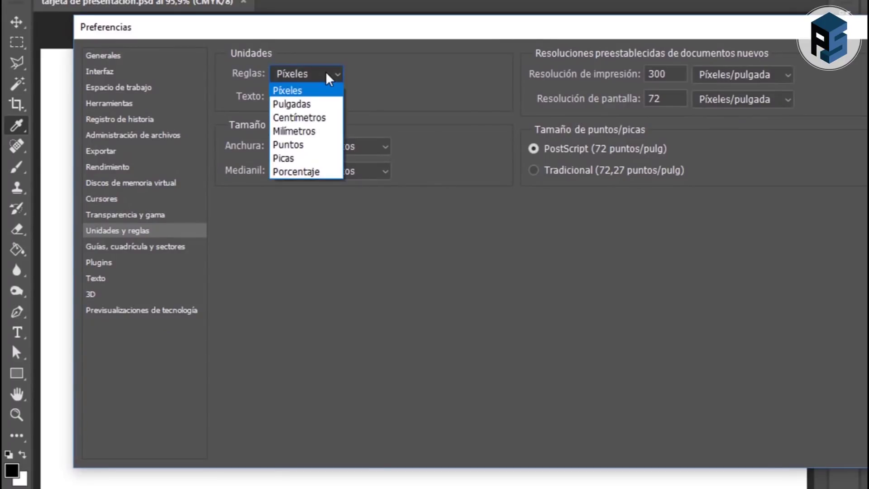
pyautogui.click(326, 131)
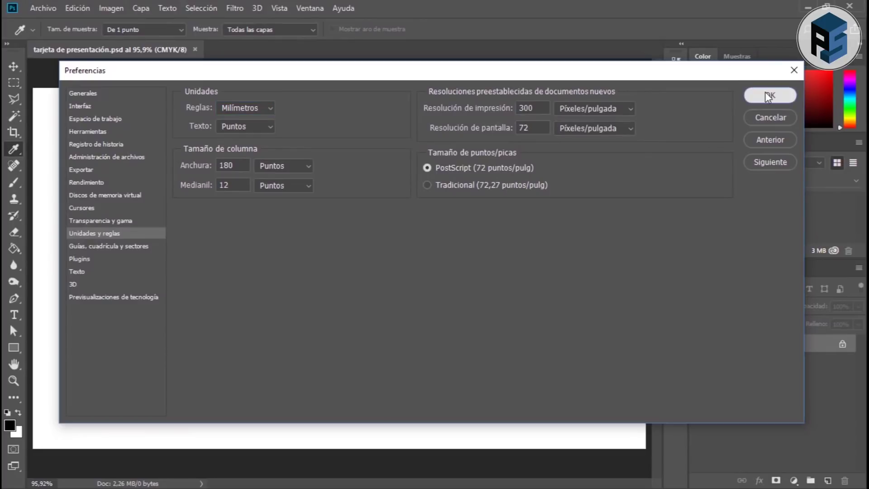
pyautogui.click(768, 95)
pyautogui.hotkey('ctrl', 'r')
pyautogui.press('z')
pyautogui.click(279, 8)
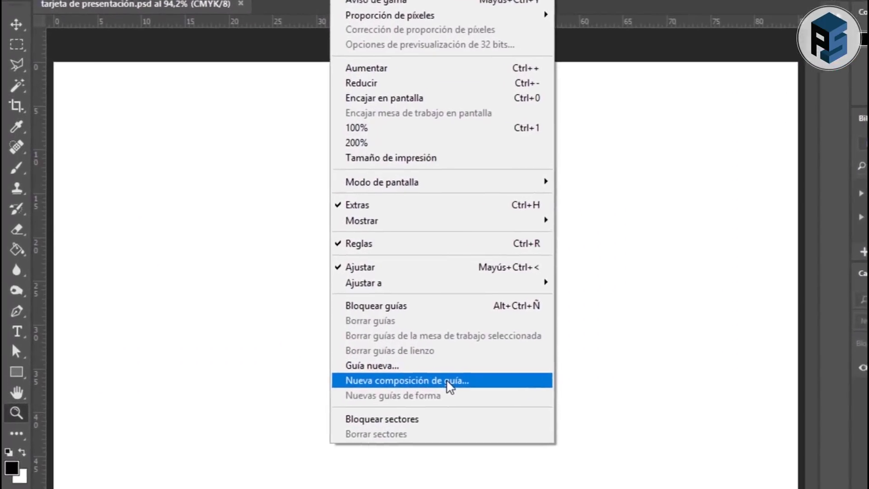
# - Add a guide layout without columns, with 3 mm top, left, bottom and right margins
pyautogui.click(452, 383)
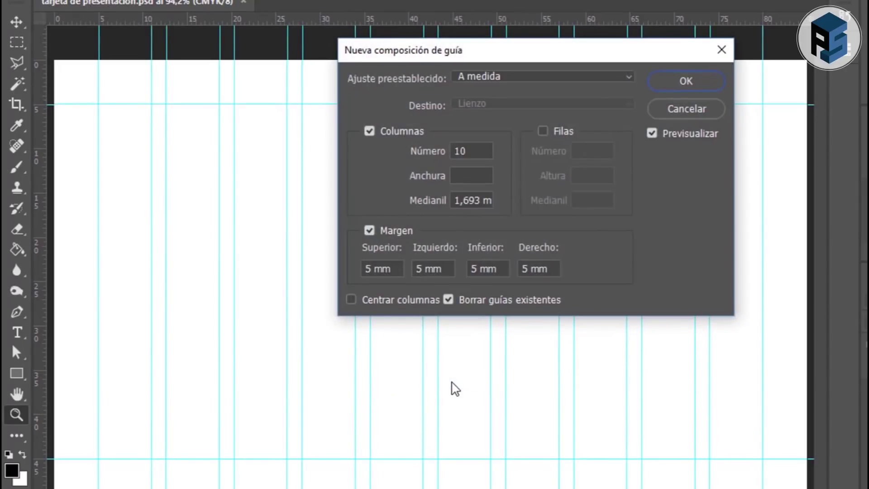
pyautogui.click(370, 132)
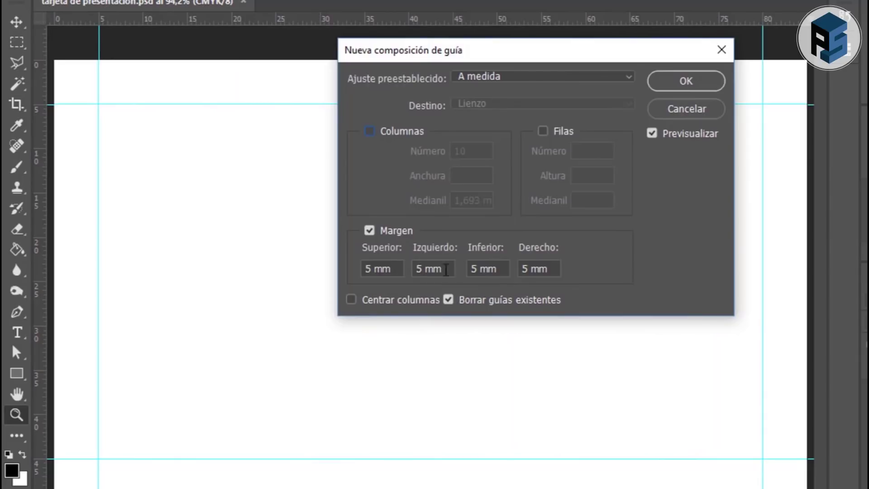
pyautogui.moveTo(398, 267); pyautogui.dragTo(334, 276)
pyautogui.write('3')
pyautogui.press('Tab')
pyautogui.write('3')
pyautogui.press('Tab')
pyautogui.write('3')
pyautogui.doubleClick(546, 269)
pyautogui.write('3')
pyautogui.click(687, 81)
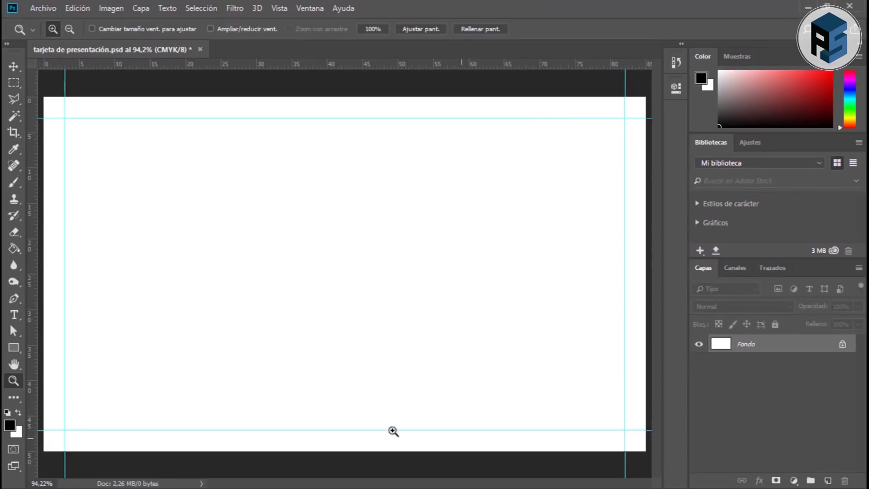
# - Draw a black rectangle and stretch it to cover the card's left side up to the top edge
pyautogui.press('v')
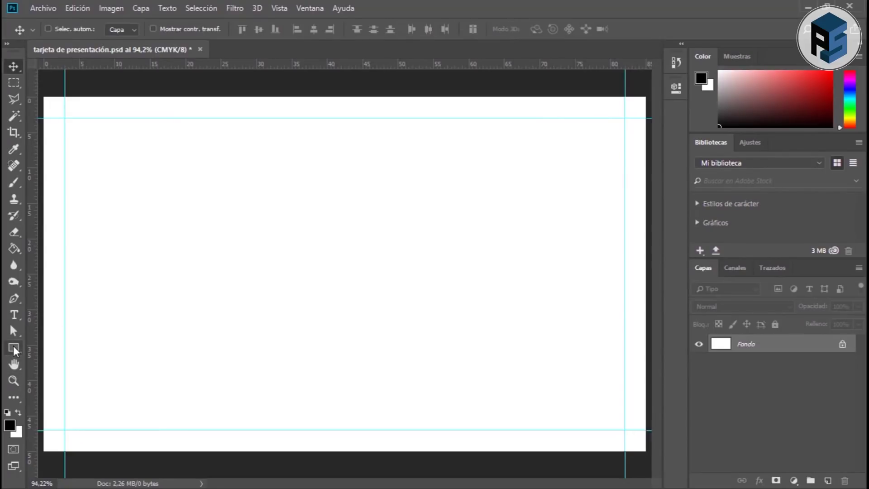
pyautogui.click(14, 348)
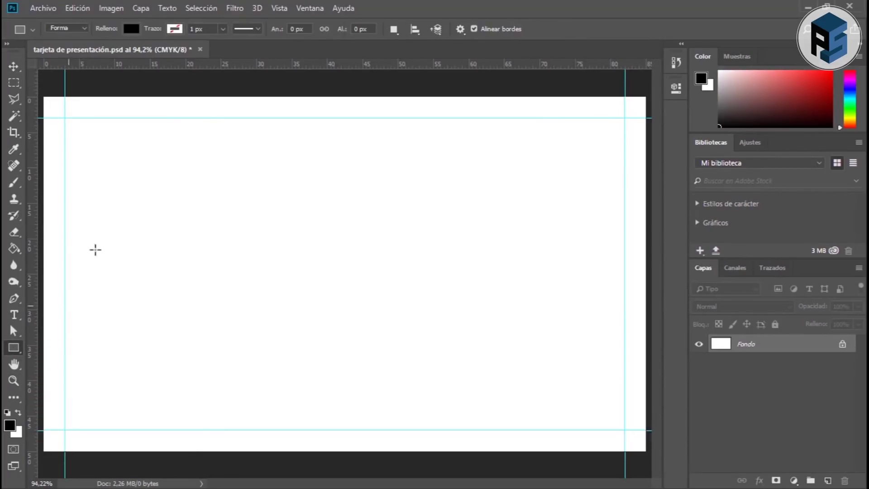
pyautogui.moveTo(95, 165); pyautogui.dragTo(278, 451)
pyautogui.hotkey('ctrl', 't')
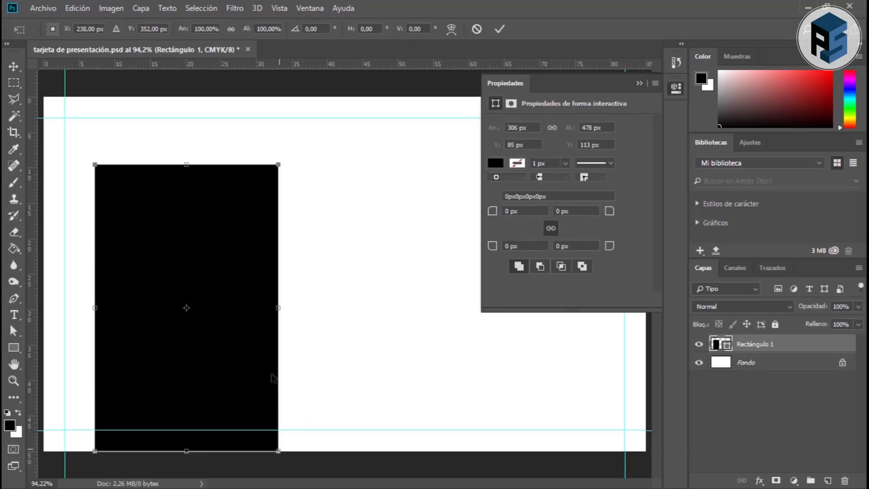
pyautogui.moveTo(186, 165); pyautogui.dragTo(186, 96)
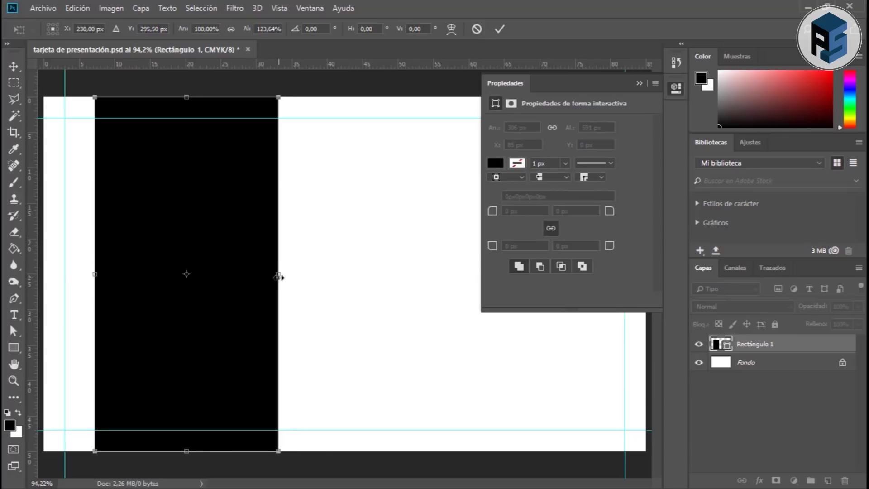
pyautogui.moveTo(278, 275); pyautogui.dragTo(338, 274)
pyautogui.moveTo(94, 275); pyautogui.dragTo(44, 276)
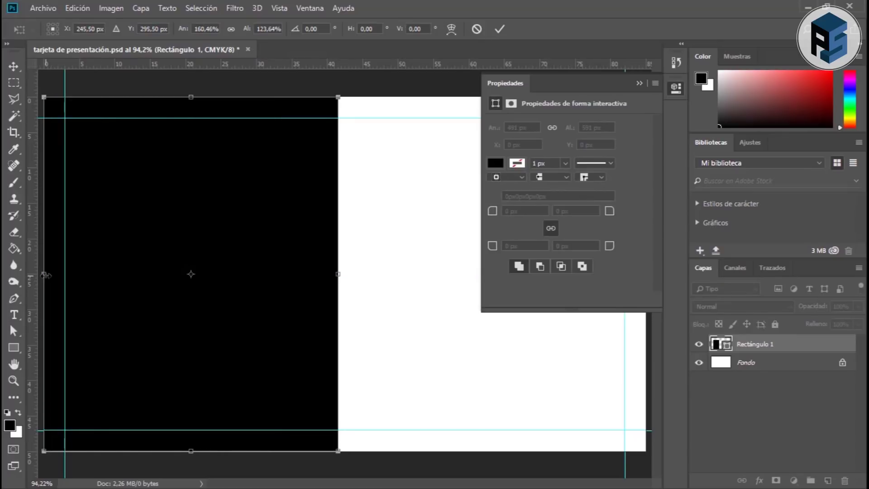
pyautogui.press('Return')
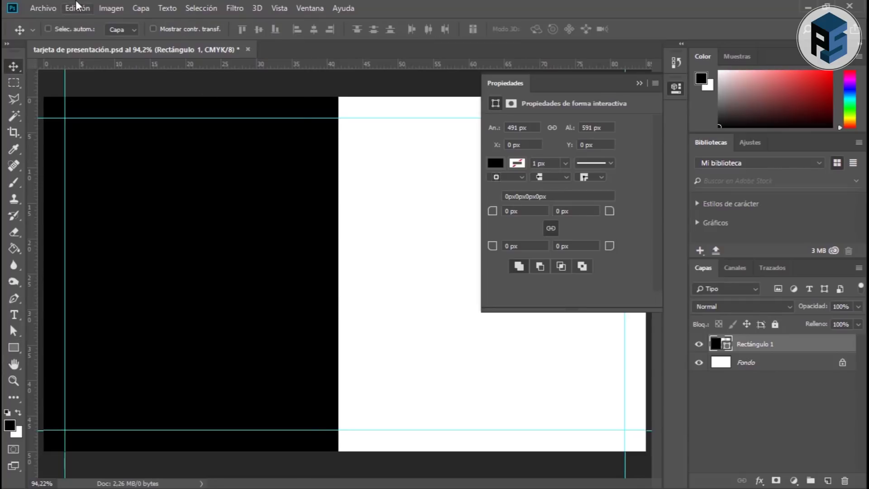
# - Distort the rectangle so its right edge slants inward at the bottom, then select the Fondo layer
pyautogui.click(77, 7)
pyautogui.moveTo(248, 233)
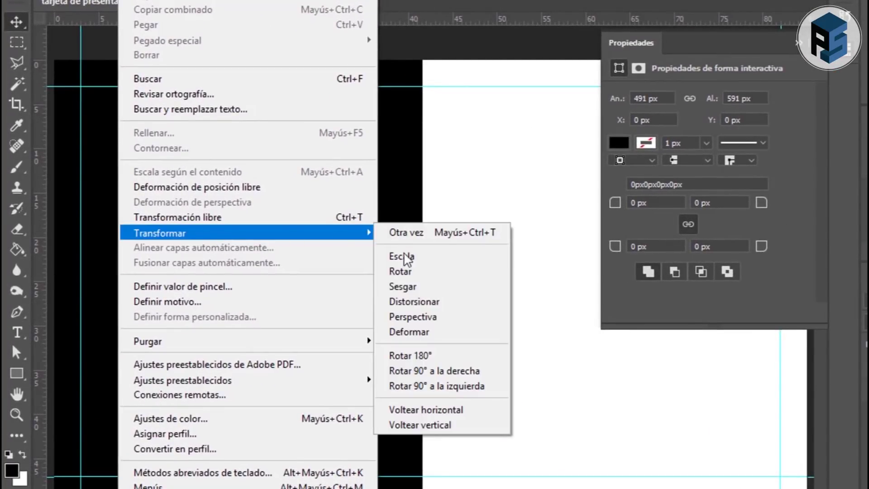
pyautogui.click(423, 305)
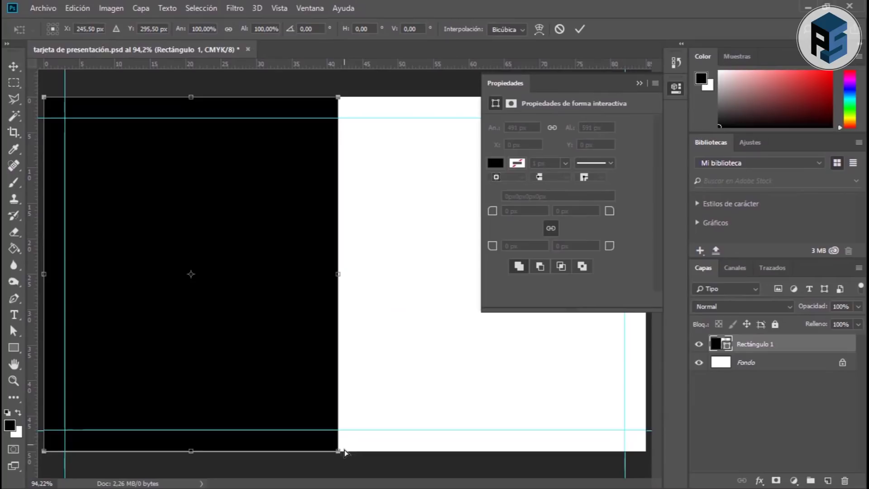
pyautogui.moveTo(340, 453); pyautogui.dragTo(278, 455)
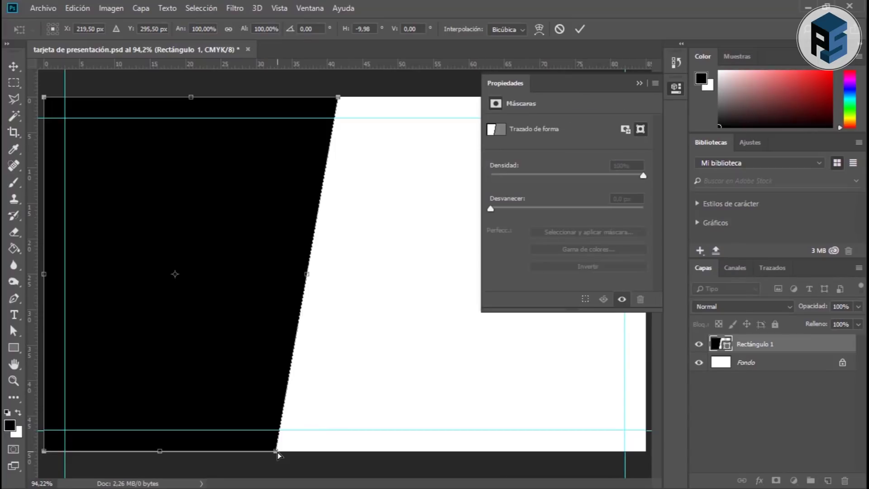
pyautogui.press('Return')
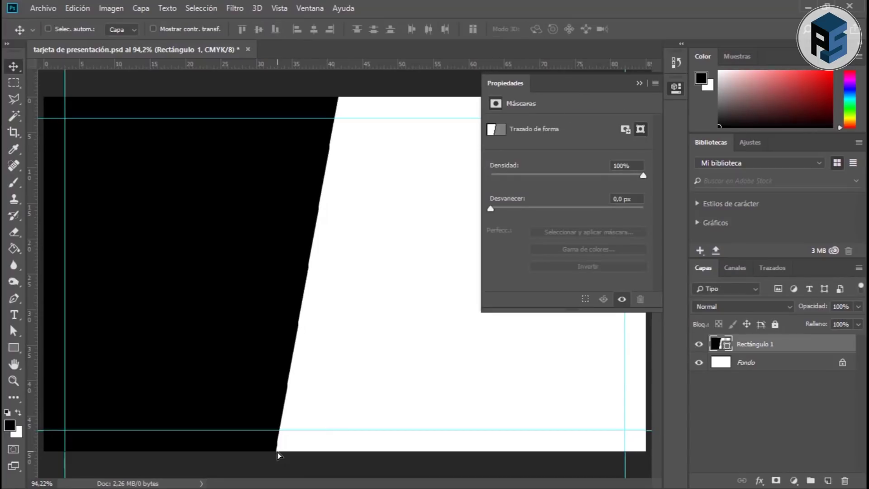
pyautogui.click(516, 85)
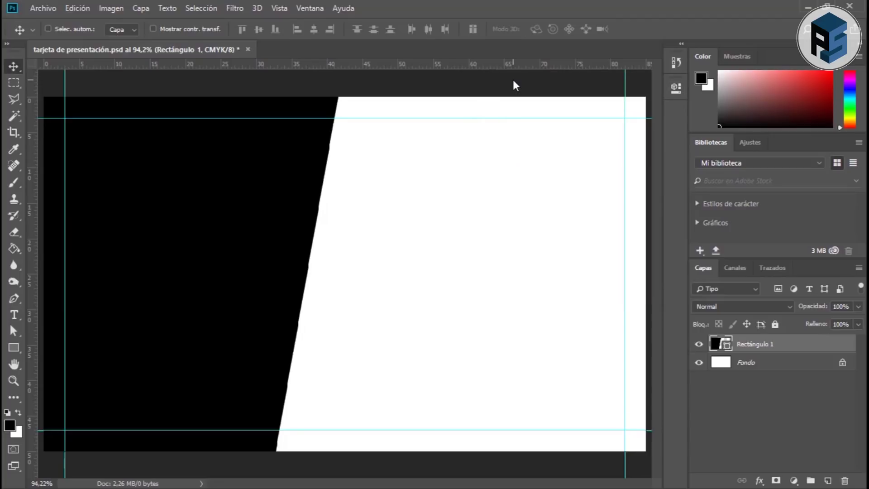
pyautogui.hotkey('alt', '[')
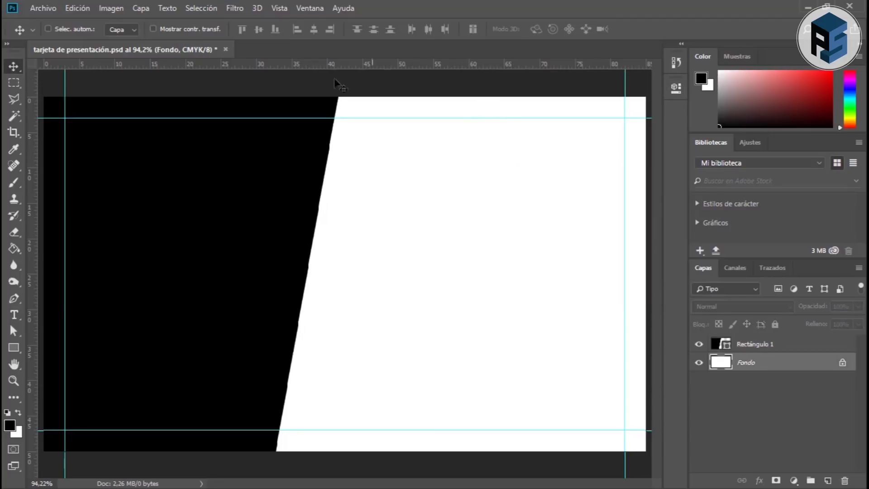
# - Place the studio photo as an embedded image, enlarged to fill the card's right side
pyautogui.click(55, 10)
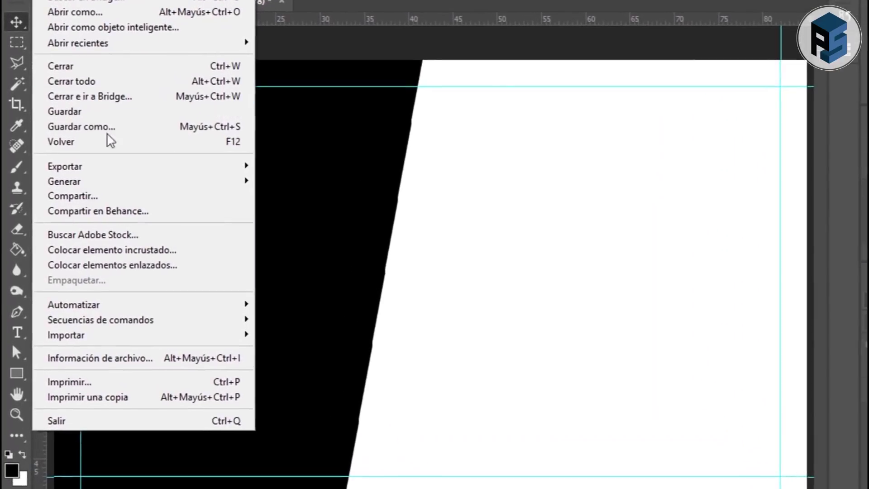
pyautogui.click(138, 250)
pyautogui.click(285, 151)
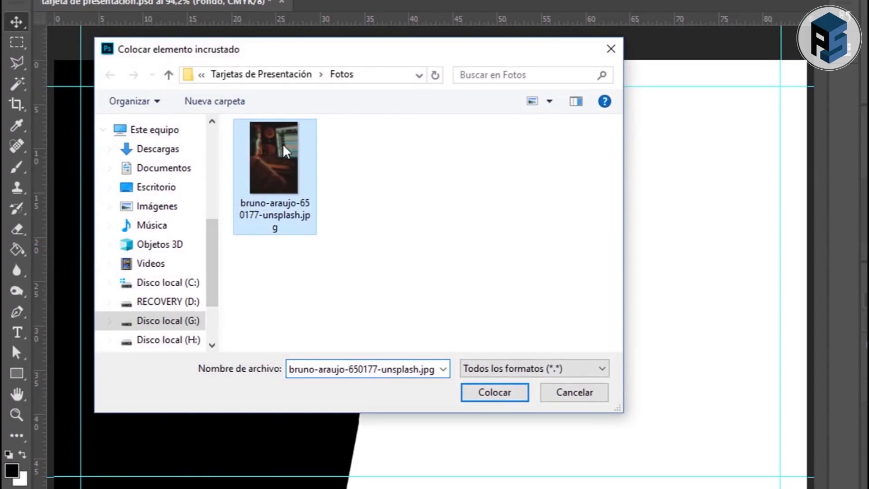
pyautogui.click(483, 395)
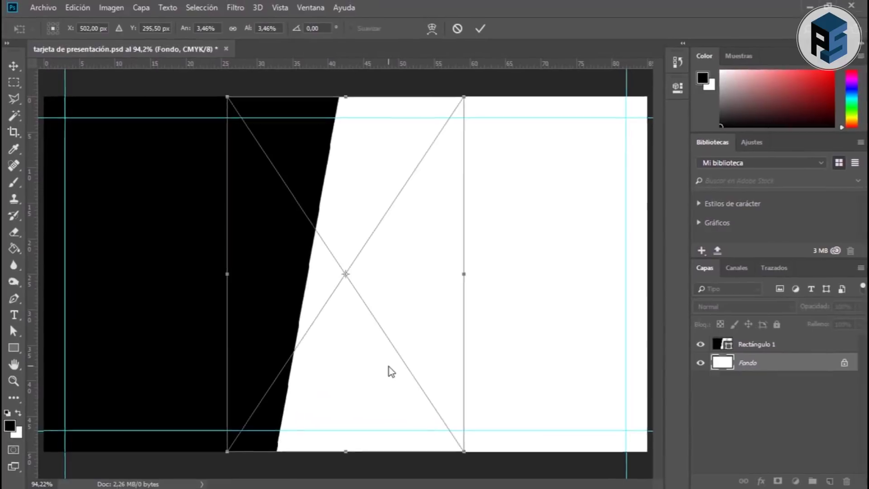
pyautogui.moveTo(389, 371); pyautogui.dragTo(592, 307)
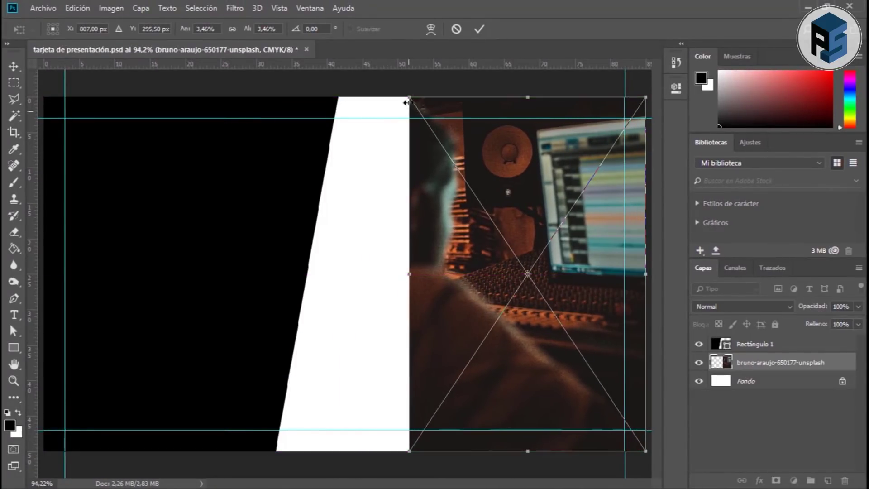
pyautogui.moveTo(392, 70); pyautogui.dragTo(312, 67)
pyautogui.moveTo(307, 444)
pyautogui.mouseDown()
pyautogui.moveTo(289, 482)
pyautogui.moveTo(265, 488)
pyautogui.mouseUp()
pyautogui.moveTo(520, 215)
pyautogui.mouseDown()
pyautogui.moveTo(520, 362)
pyautogui.moveTo(519, 320)
pyautogui.mouseUp()
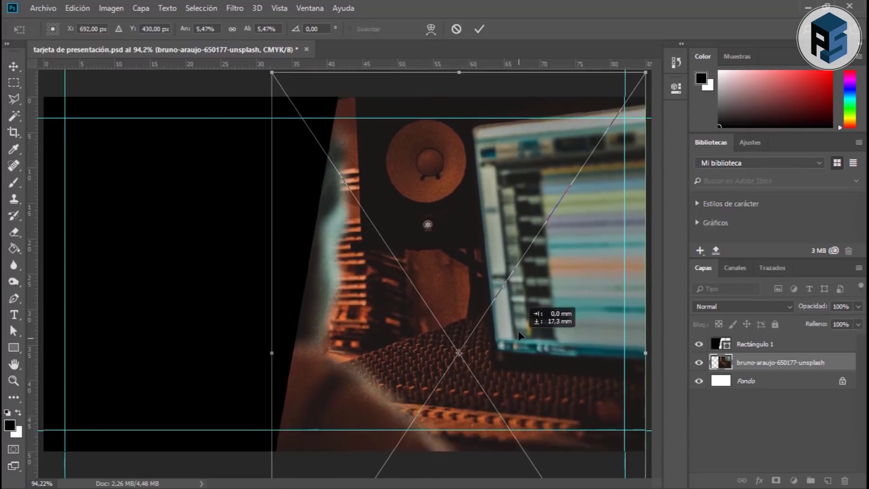
pyautogui.press('Return')
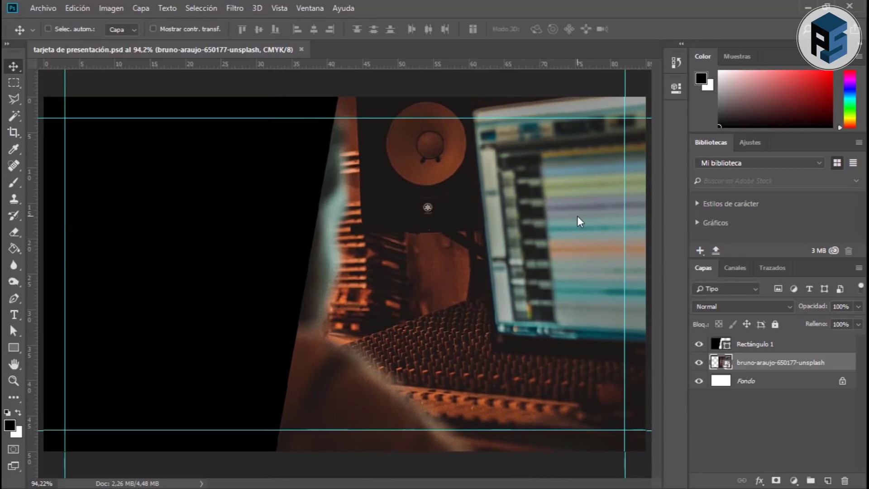
# - Rename the Rectángulo 1 layer to 'cuadro negro'
pyautogui.doubleClick(752, 345)
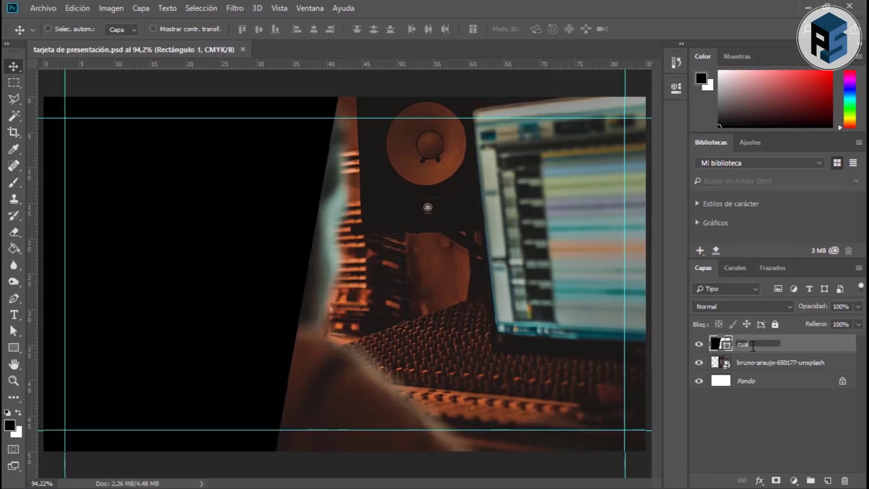
pyautogui.write('o negr')
pyautogui.press('Return')
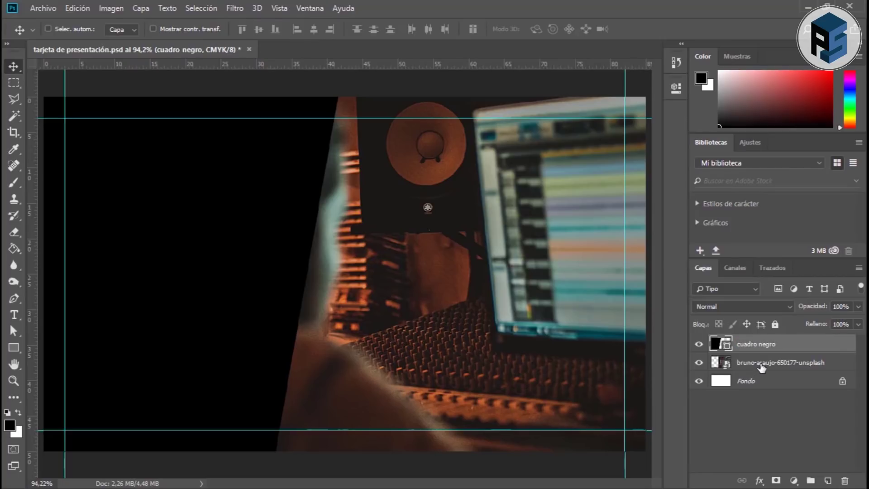
# - Place 'logo Studio VA.psd' embedded, shrunk to about 75%, on the black left area
pyautogui.click(43, 8)
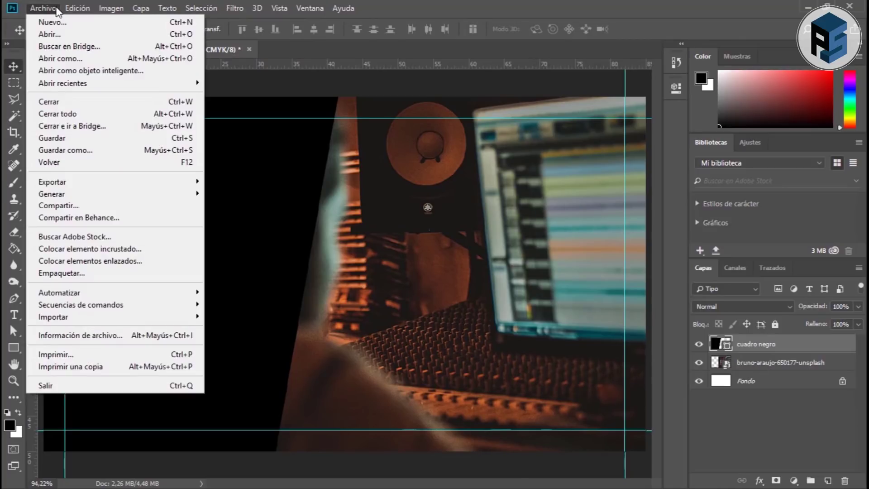
pyautogui.click(91, 249)
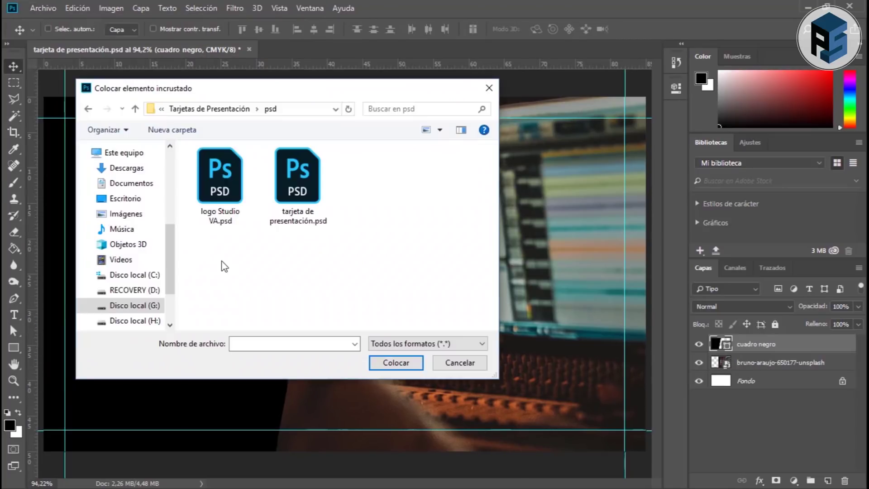
pyautogui.click(223, 198)
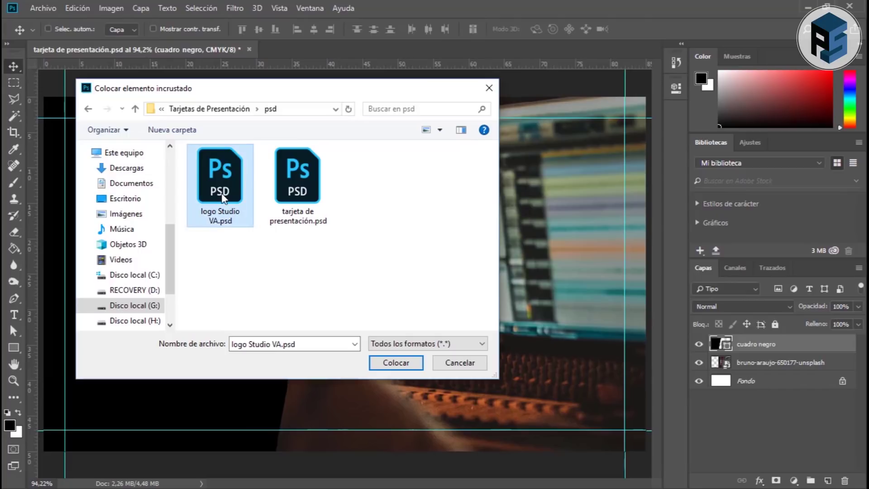
pyautogui.click(395, 363)
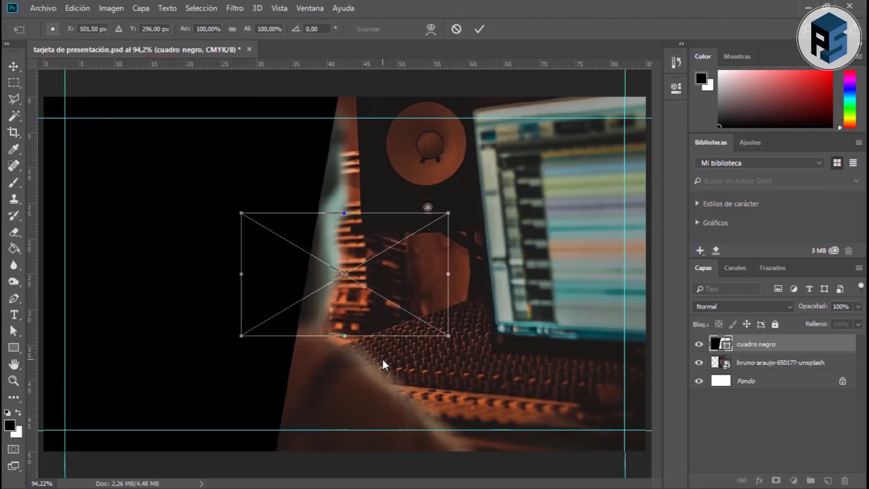
pyautogui.moveTo(394, 273); pyautogui.dragTo(233, 326)
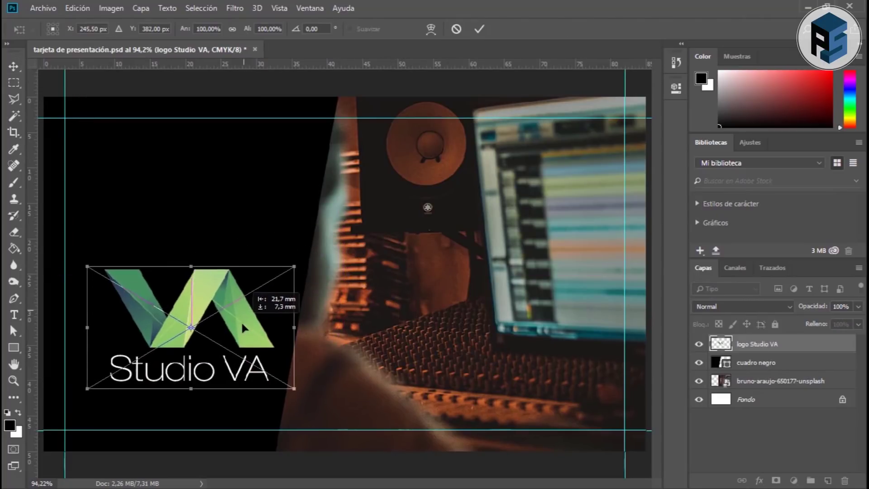
pyautogui.moveTo(290, 266); pyautogui.dragTo(236, 297)
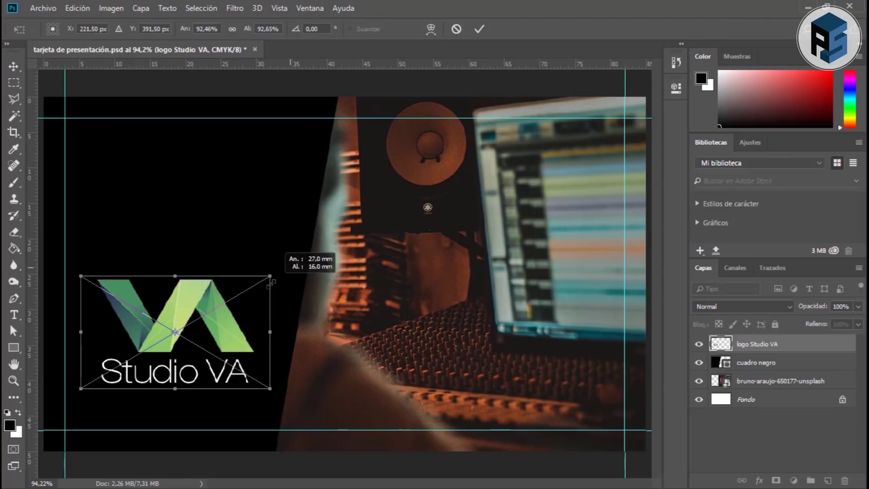
pyautogui.moveTo(212, 328)
pyautogui.mouseDown()
pyautogui.moveTo(228, 238)
pyautogui.moveTo(228, 251)
pyautogui.mouseUp()
pyautogui.press('Return')
pyautogui.hotkey('shift', 'Left')
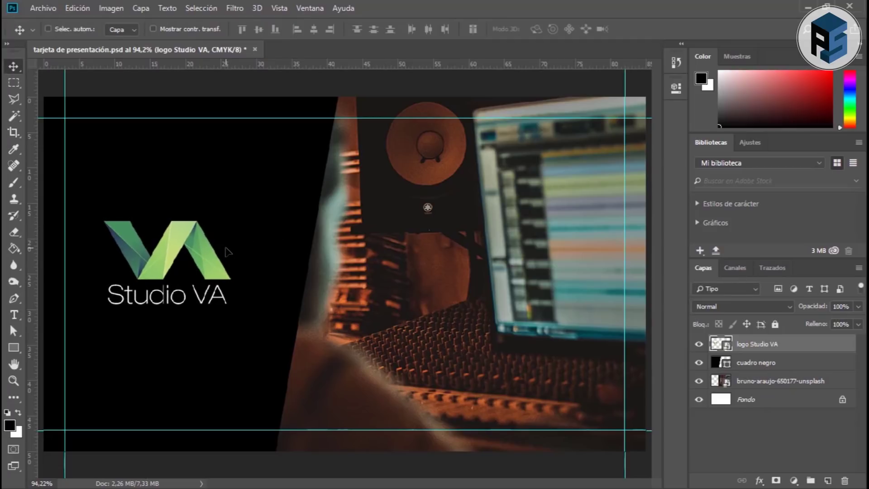
# - Save the card, review it at 100% and fit-screen zoom, and select the photo layer
pyautogui.click(75, 7)
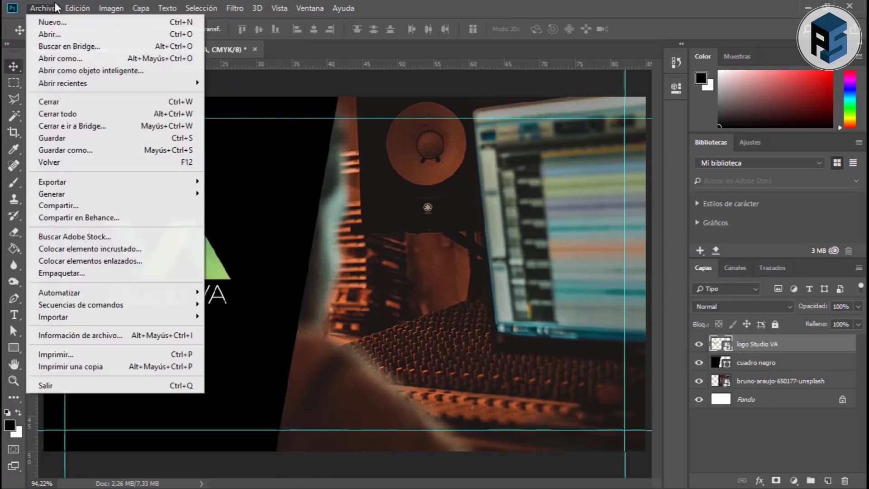
pyautogui.click(66, 137)
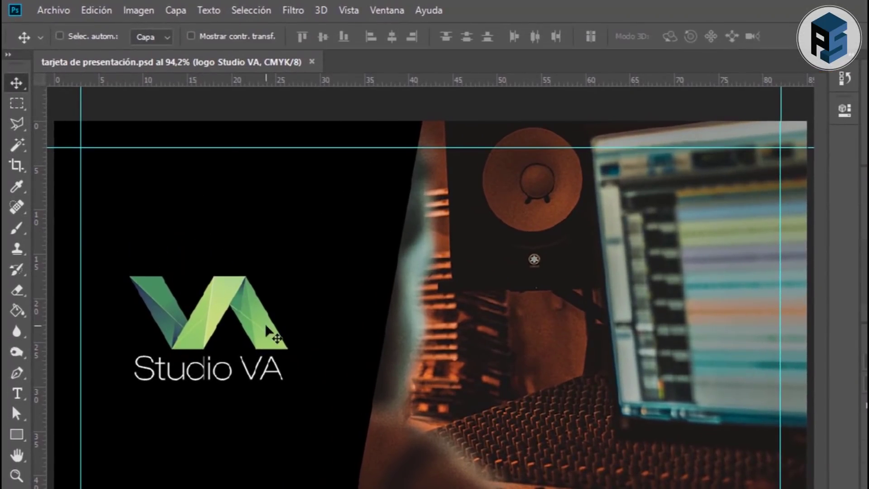
pyautogui.doubleClick(17, 475)
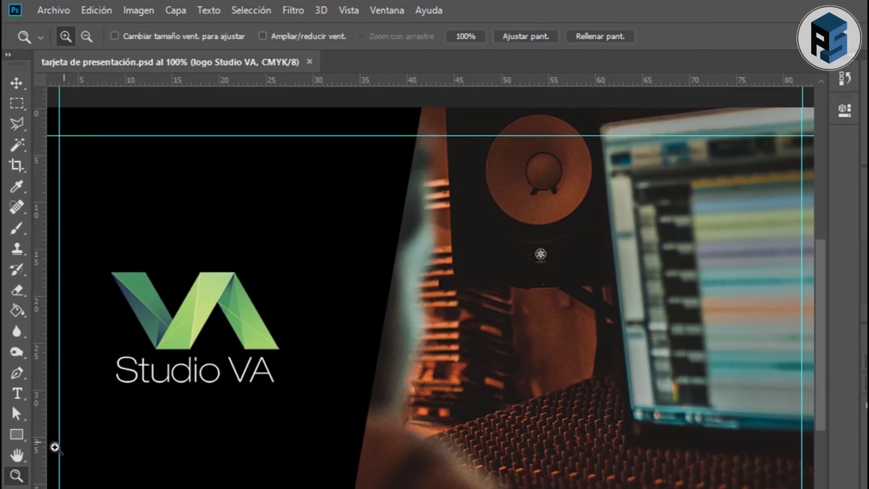
pyautogui.click(529, 40)
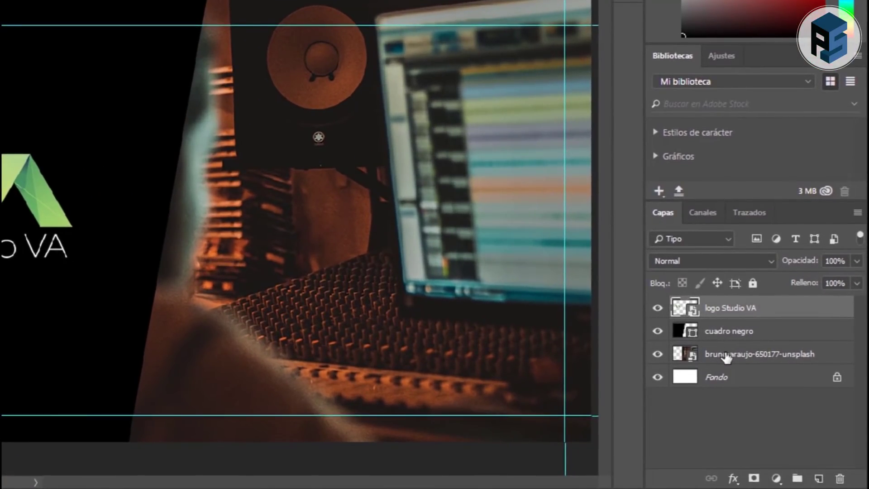
pyautogui.click(727, 358)
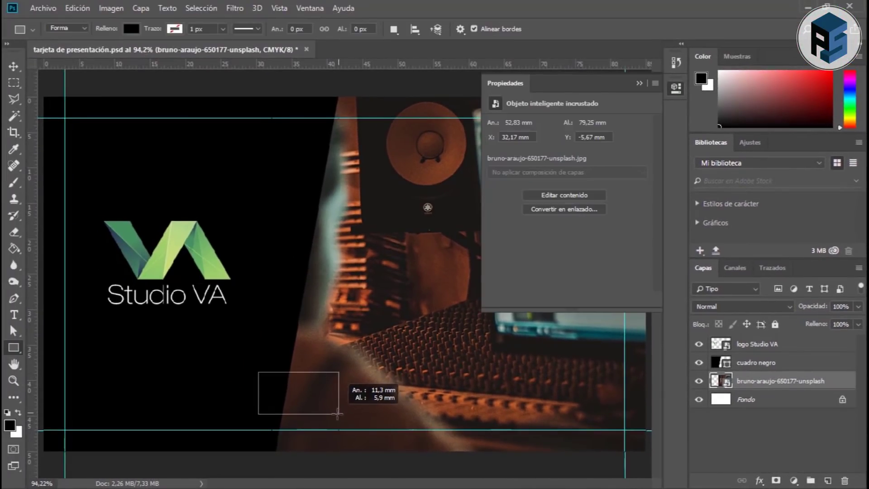
# - Draw a small rectangle in the card's lower middle filled with the logo's green
pyautogui.moveTo(336, 408); pyautogui.dragTo(354, 415)
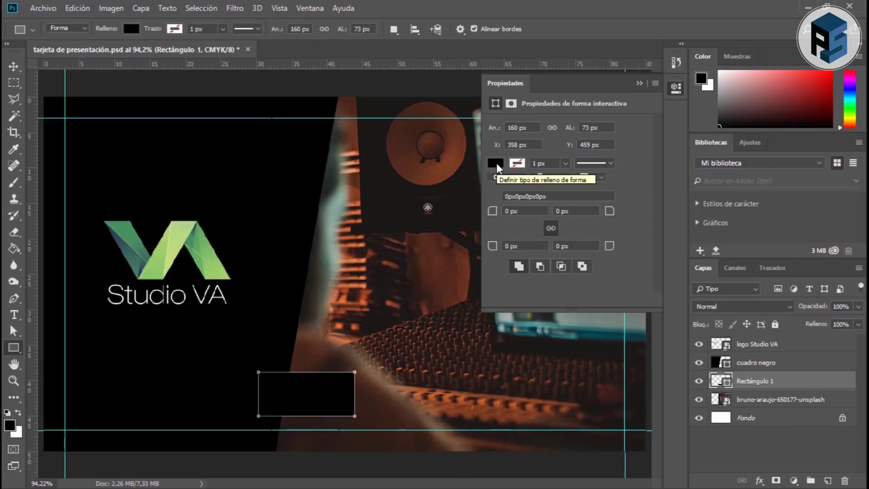
pyautogui.click(497, 165)
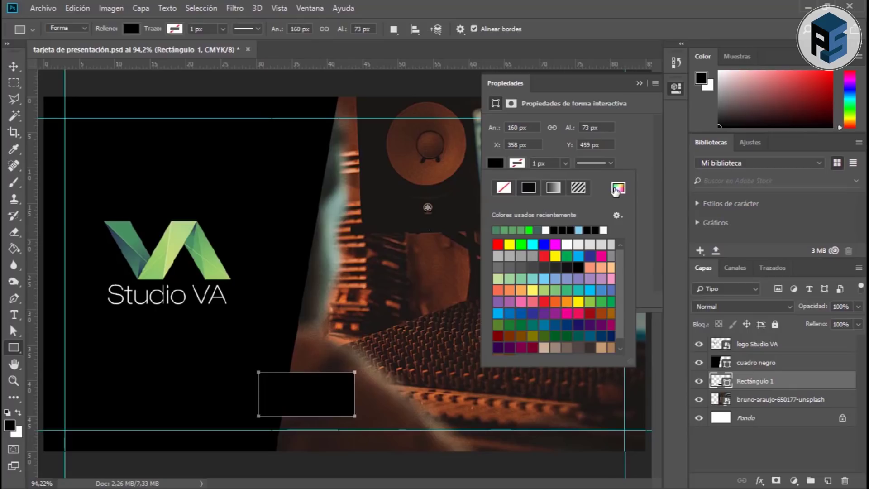
pyautogui.click(617, 188)
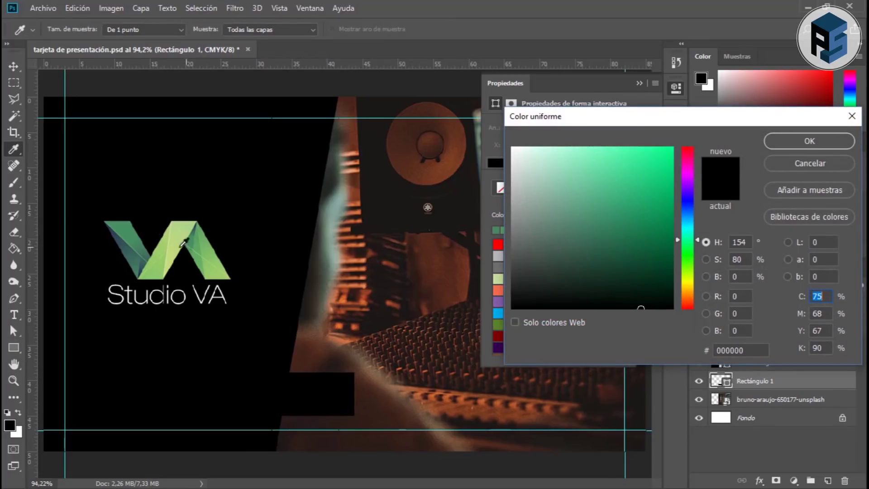
pyautogui.click(138, 233)
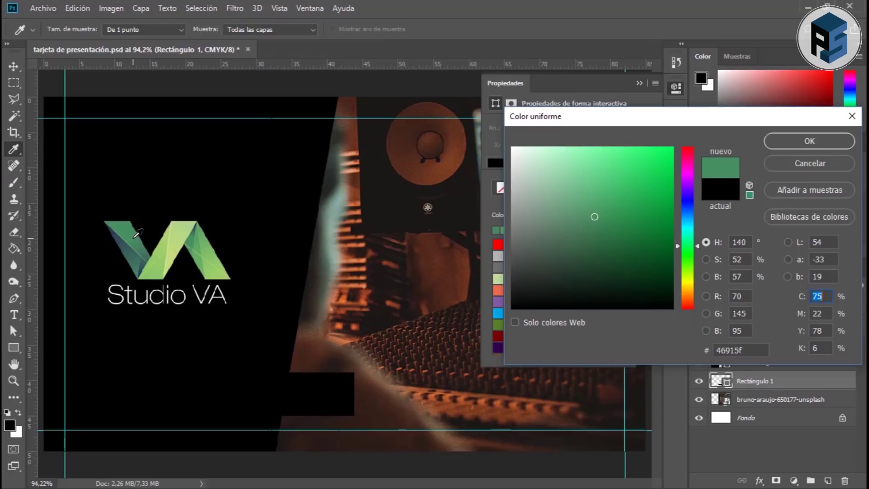
pyautogui.click(786, 140)
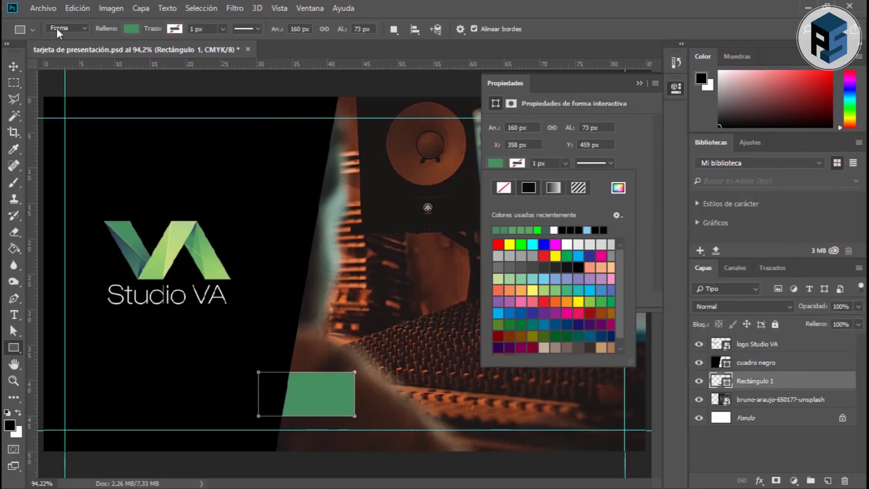
# - Skew the green rectangle into a slanted parallelogram and commit it
pyautogui.click(79, 9)
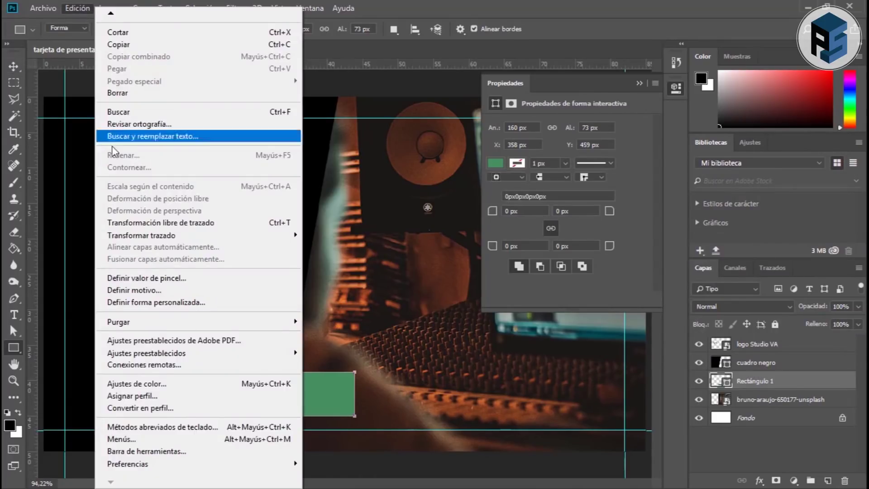
pyautogui.moveTo(141, 235)
pyautogui.click(357, 283)
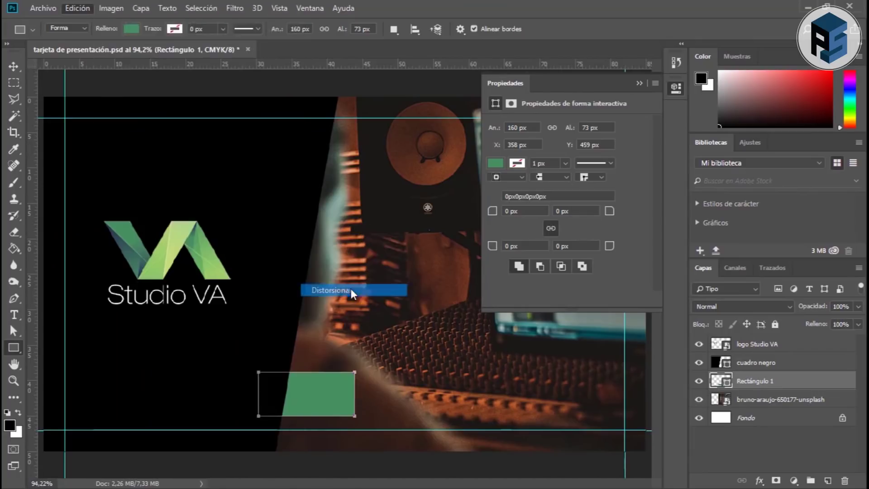
pyautogui.moveTo(355, 376); pyautogui.dragTo(362, 374)
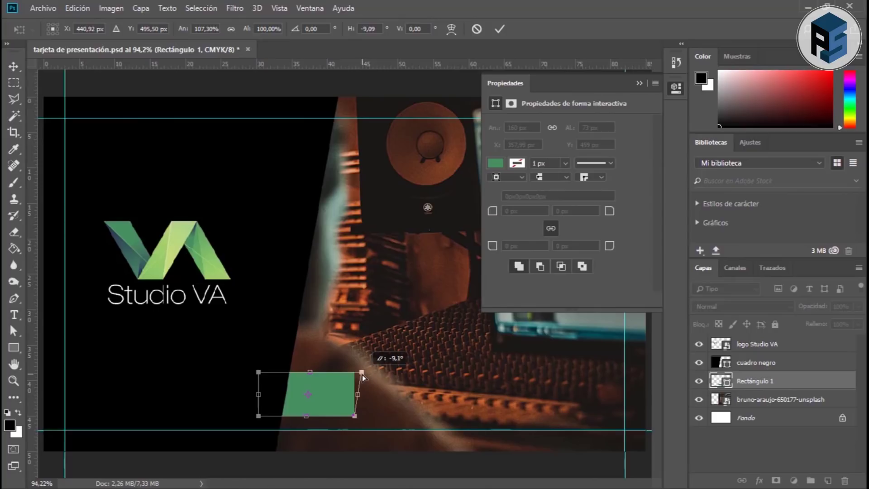
pyautogui.press('Return')
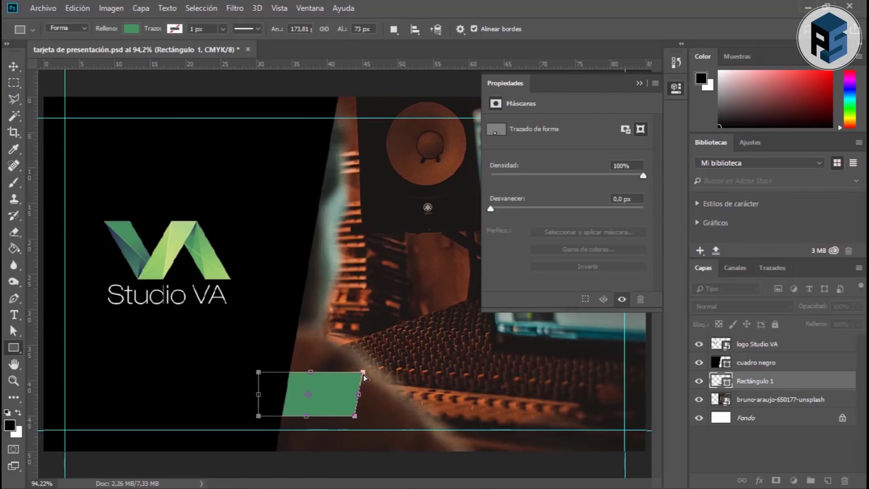
pyautogui.press('z')
pyautogui.doubleClick(500, 82)
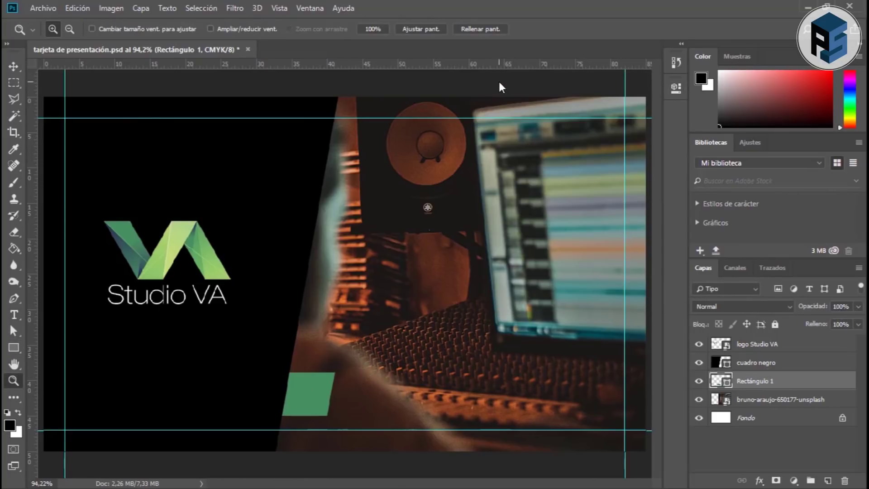
# - Place the map-pin icon embedded, scaled down and positioned on the green square
pyautogui.click(14, 67)
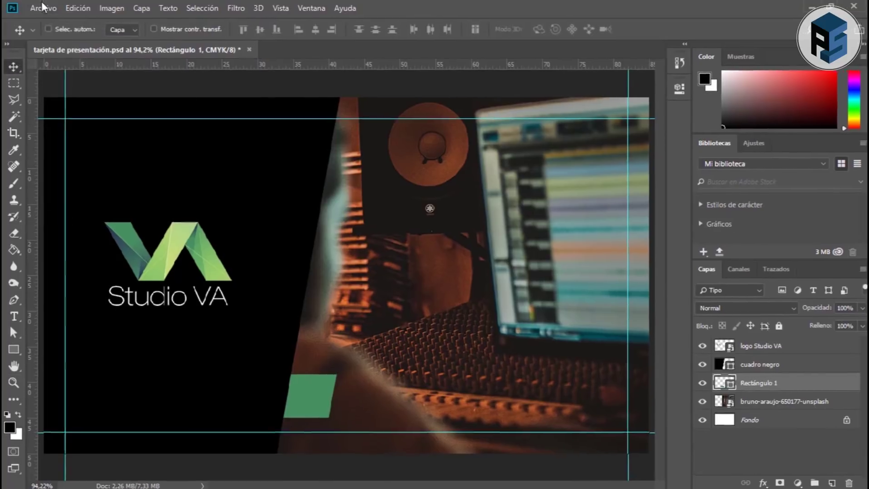
pyautogui.click(43, 8)
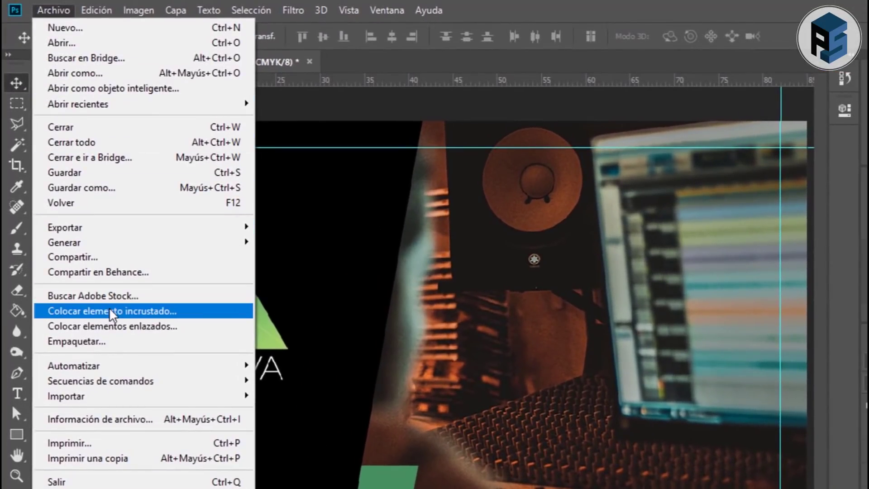
pyautogui.click(114, 311)
pyautogui.click(478, 221)
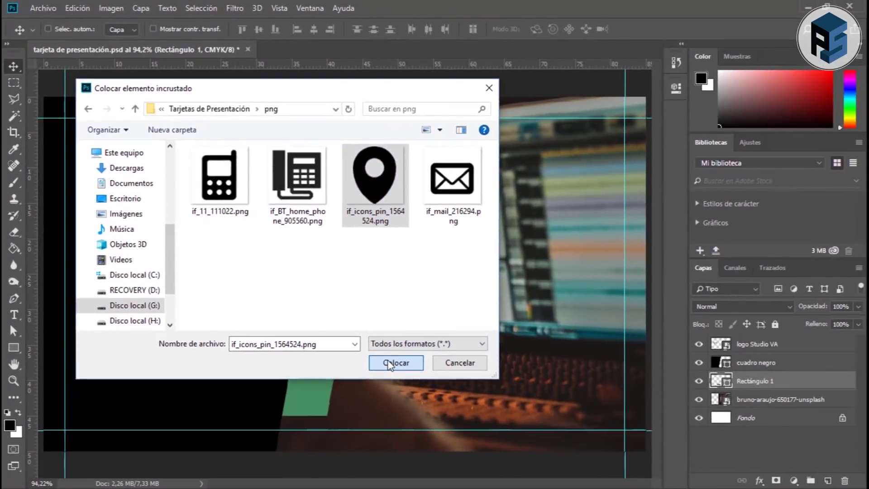
pyautogui.click(491, 453)
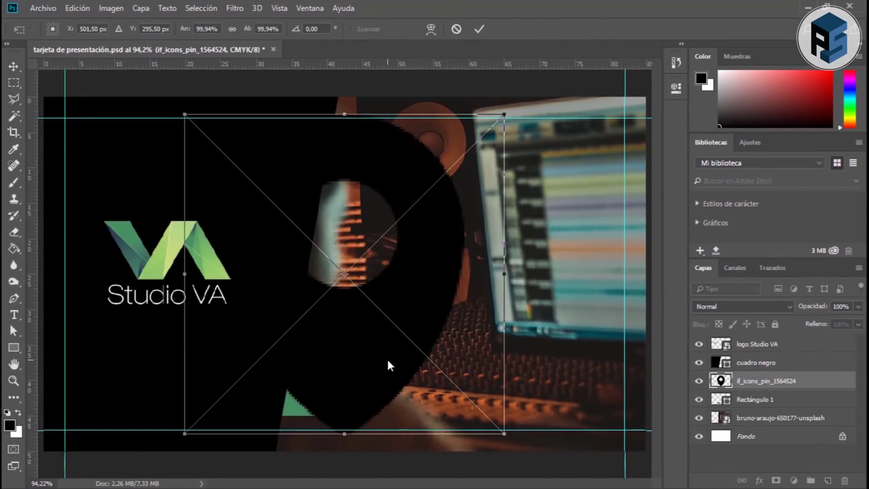
pyautogui.moveTo(505, 113); pyautogui.dragTo(265, 354)
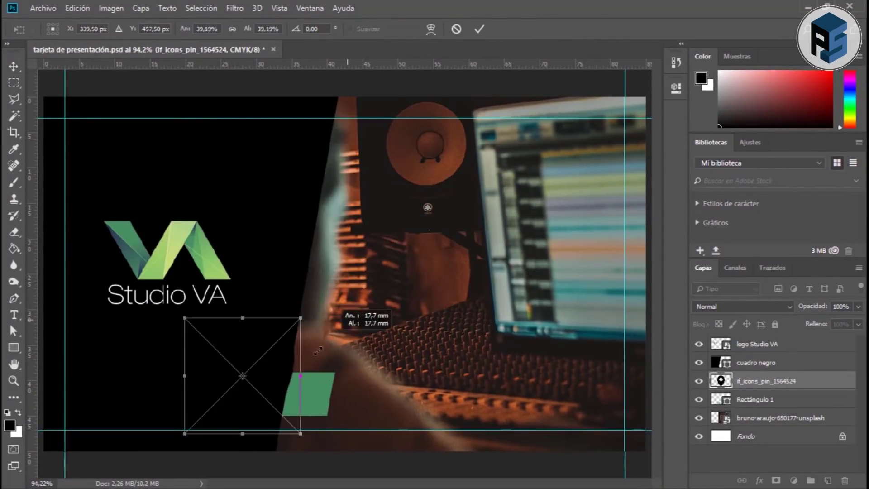
pyautogui.moveTo(255, 398); pyautogui.dragTo(494, 278)
pyautogui.moveTo(504, 233)
pyautogui.mouseDown()
pyautogui.moveTo(471, 279)
pyautogui.moveTo(313, 399)
pyautogui.mouseUp()
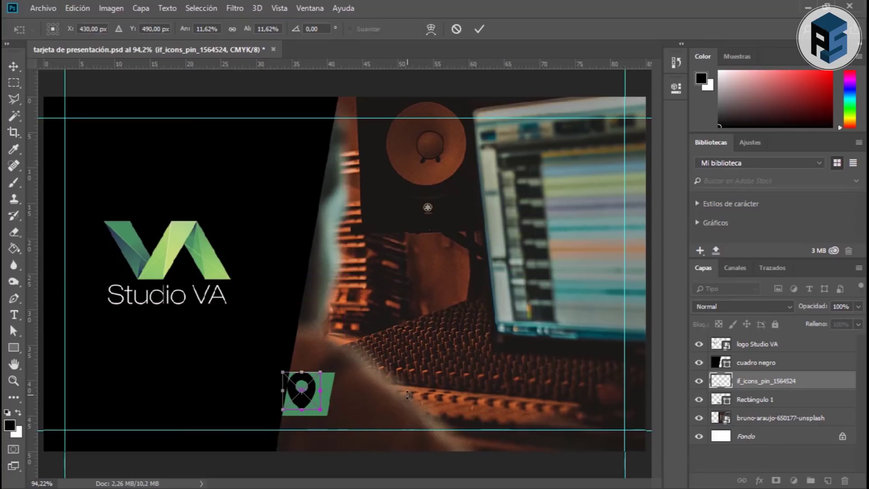
pyautogui.press('Right')
pyautogui.press('Right')
pyautogui.press('Right')
pyautogui.press('Down')
pyautogui.press('Down')
pyautogui.press('Down')
pyautogui.click(323, 380)
pyautogui.press('Return')
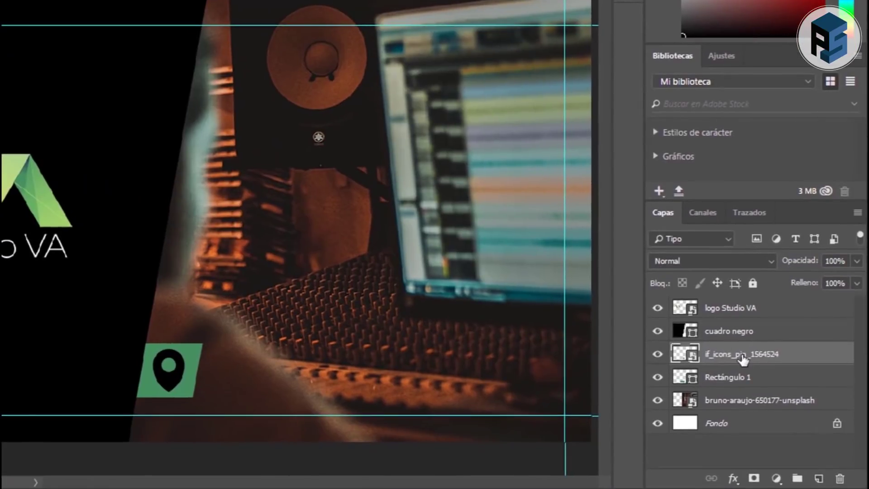
# - Rename the green square layer 'cuadro verde dirección' and the pin layer 'icono dirección'
pyautogui.click(657, 377)
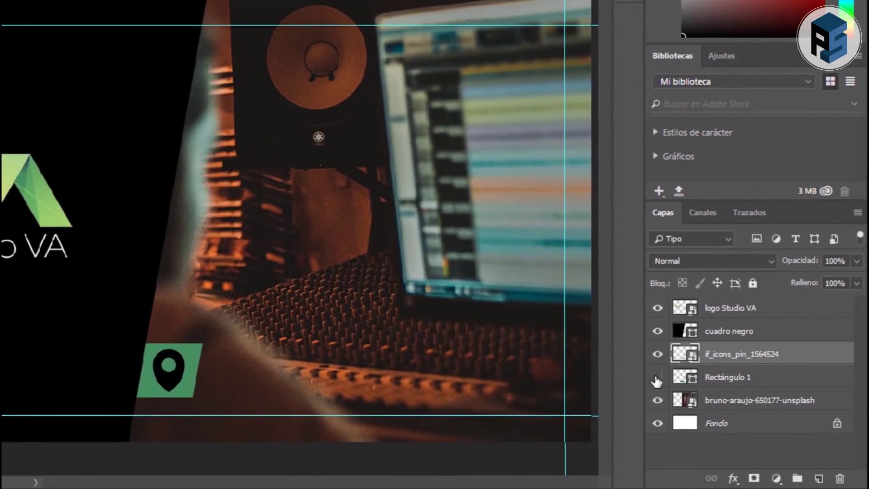
pyautogui.doubleClick(725, 377)
pyautogui.write('cuadro ve')
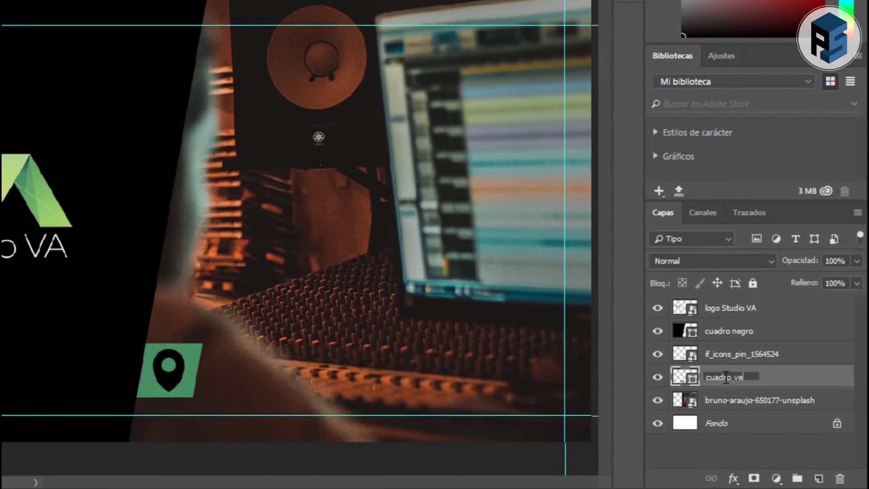
pyautogui.write('rde dirección')
pyautogui.press('Return')
pyautogui.doubleClick(732, 354)
pyautogui.write('icono d')
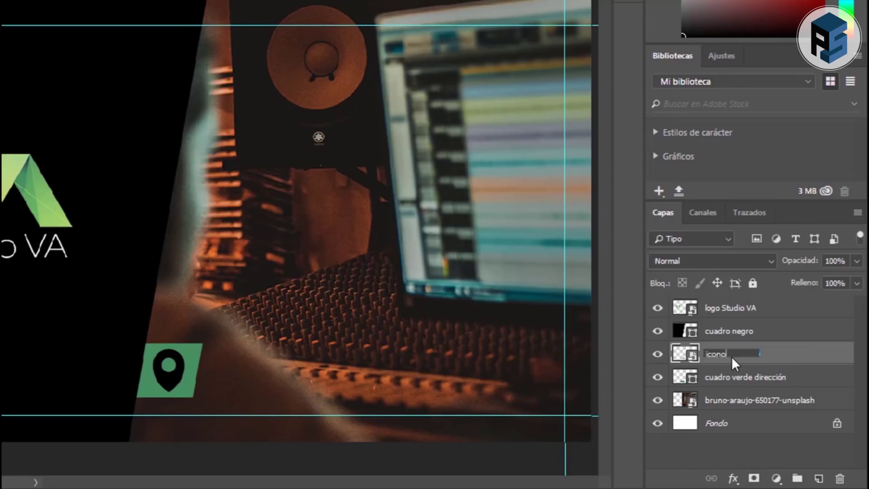
pyautogui.write('irección')
pyautogui.press('Return')
# - Give the pin icon layer a white Color Overlay and a Drop Shadow
pyautogui.click(732, 478)
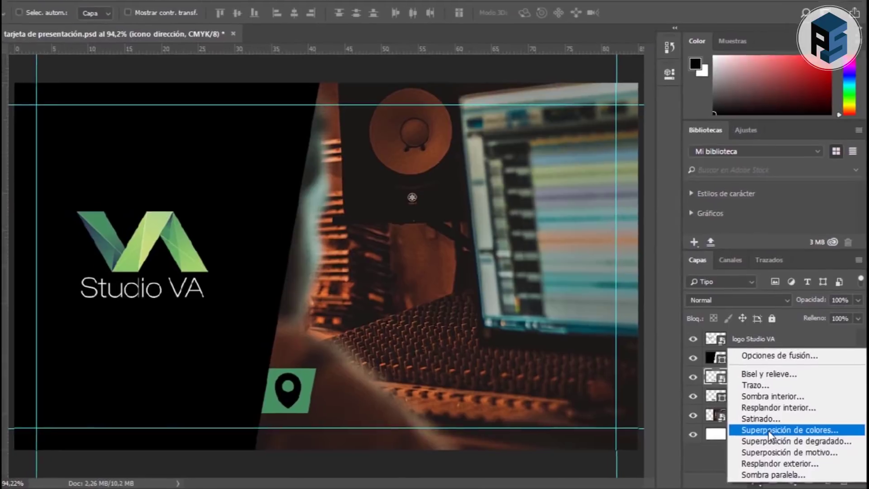
pyautogui.click(771, 433)
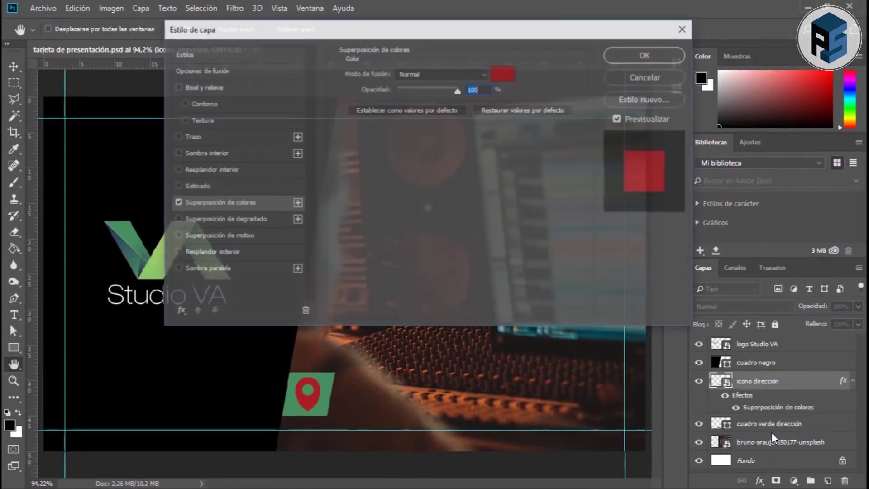
pyautogui.click(507, 73)
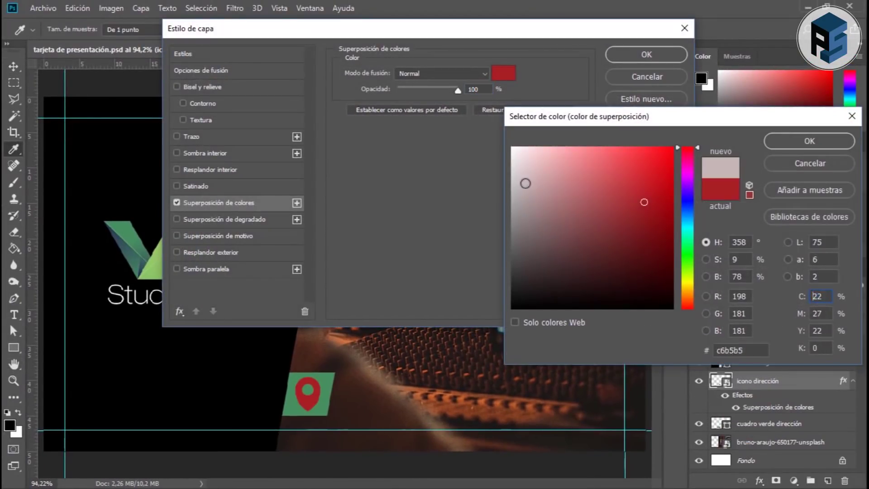
pyautogui.moveTo(524, 180); pyautogui.dragTo(512, 147)
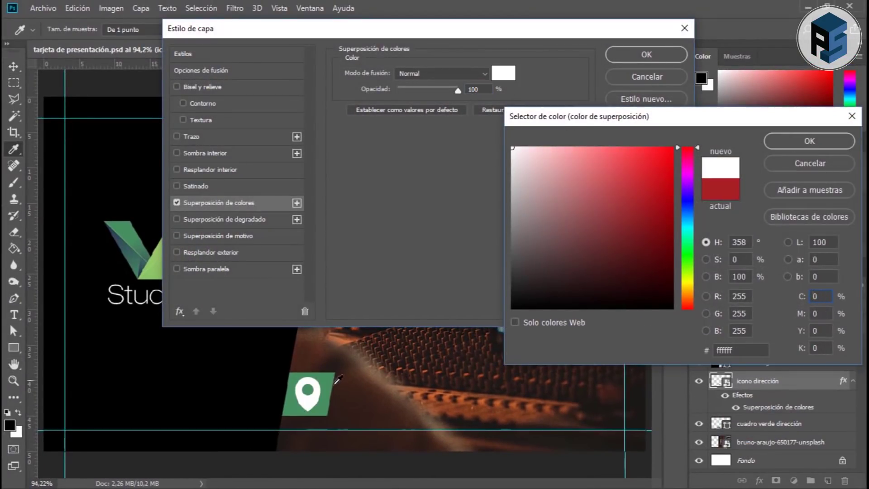
pyautogui.click(797, 143)
pyautogui.click(210, 271)
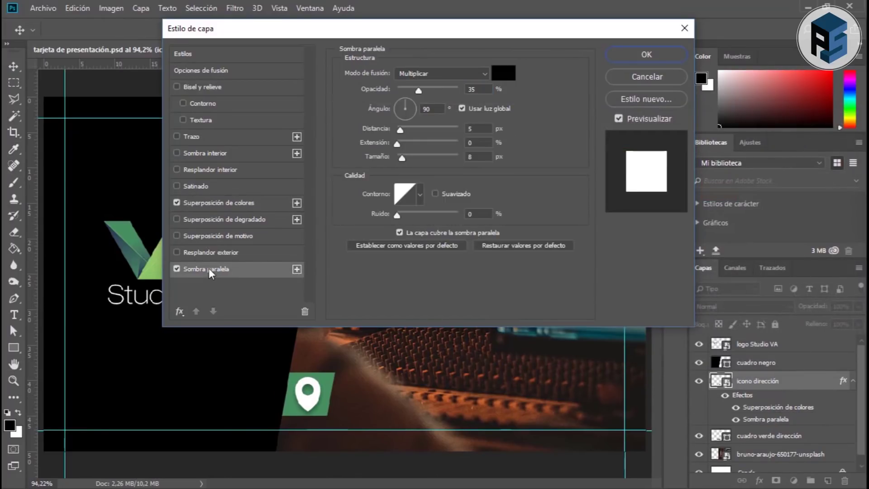
pyautogui.click(625, 58)
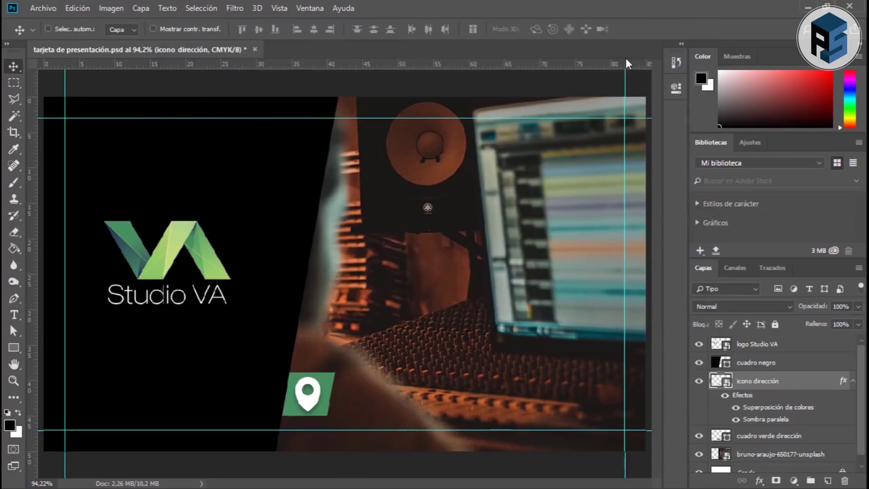
# - Add a 35% Drop Shadow to the green square layer and collapse both effects lists
pyautogui.doubleClick(13, 380)
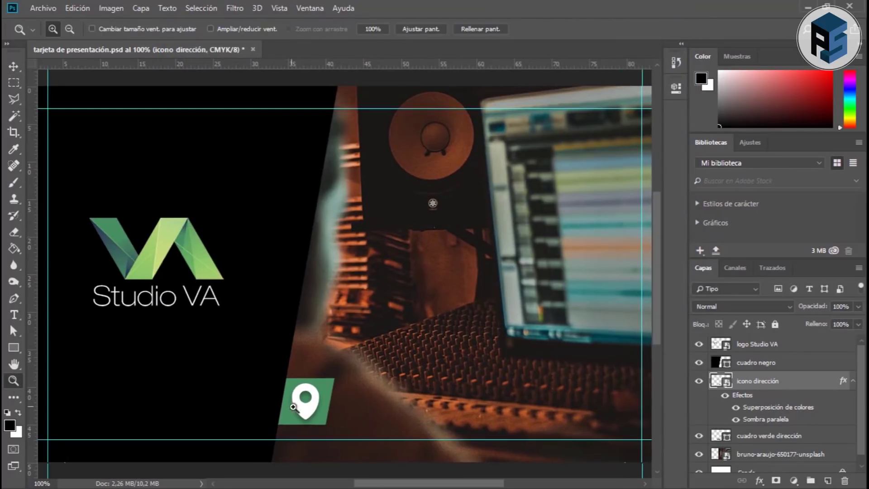
pyautogui.click(14, 67)
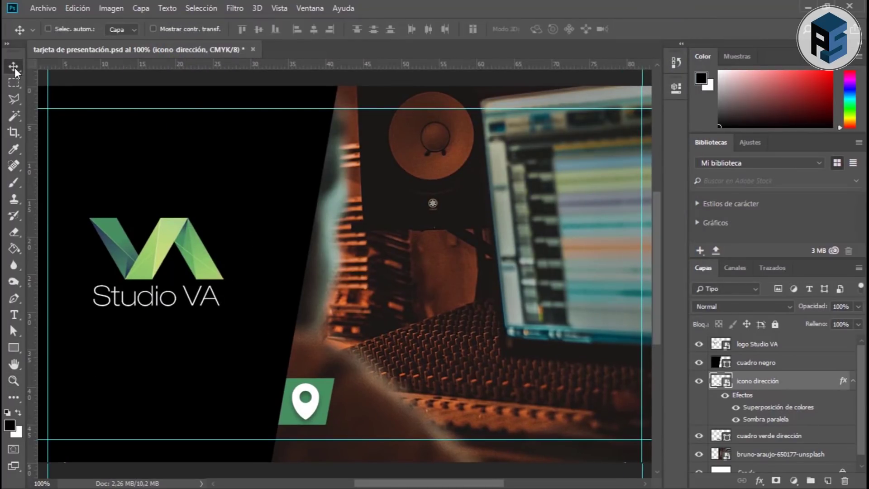
pyautogui.click(782, 438)
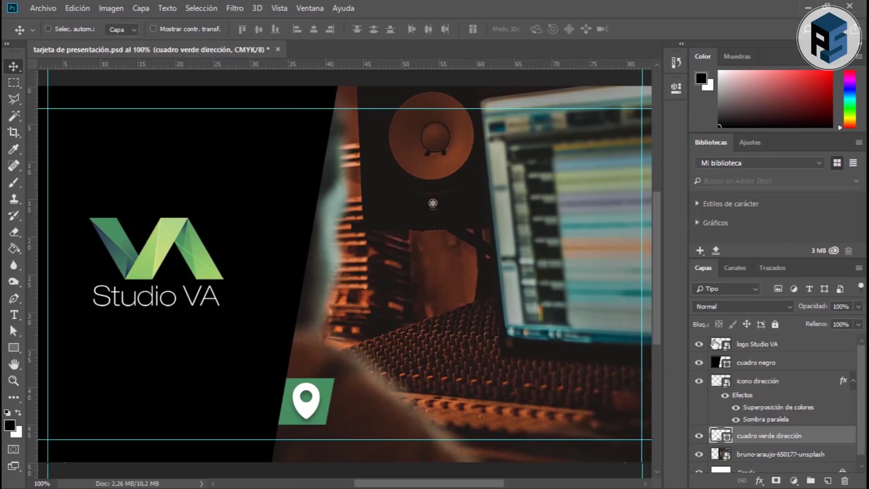
pyautogui.click(760, 481)
pyautogui.click(765, 475)
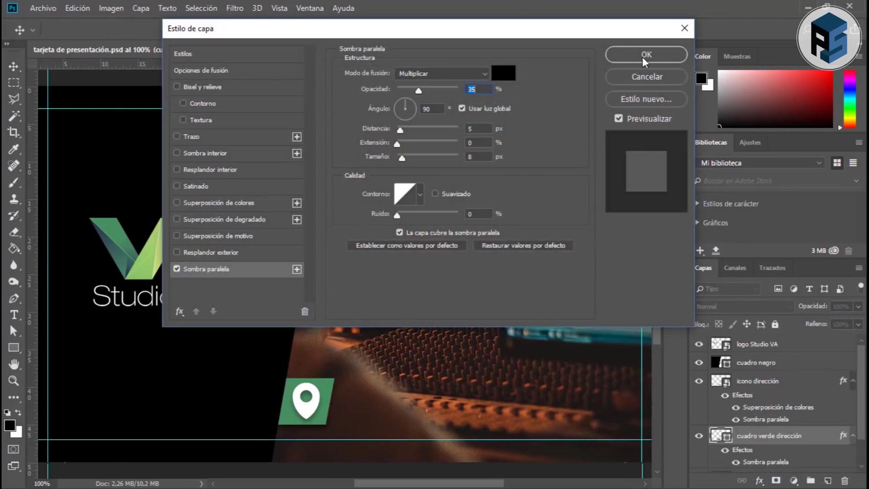
pyautogui.click(644, 58)
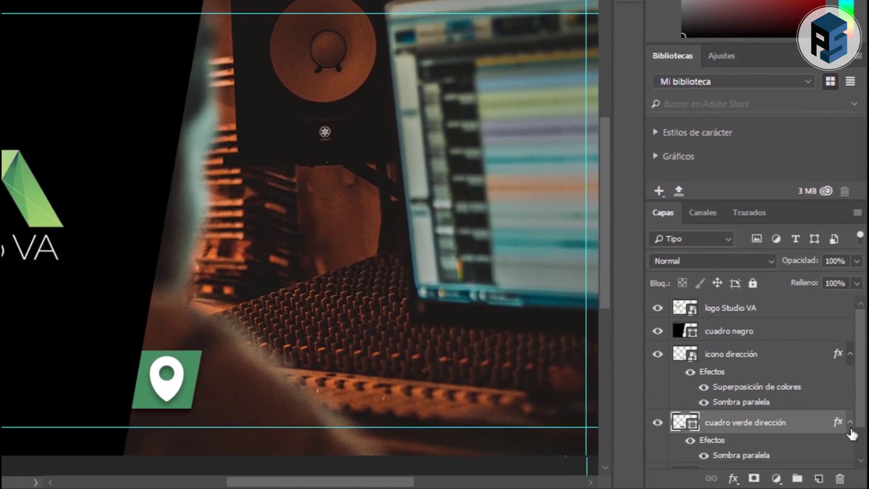
pyautogui.click(850, 423)
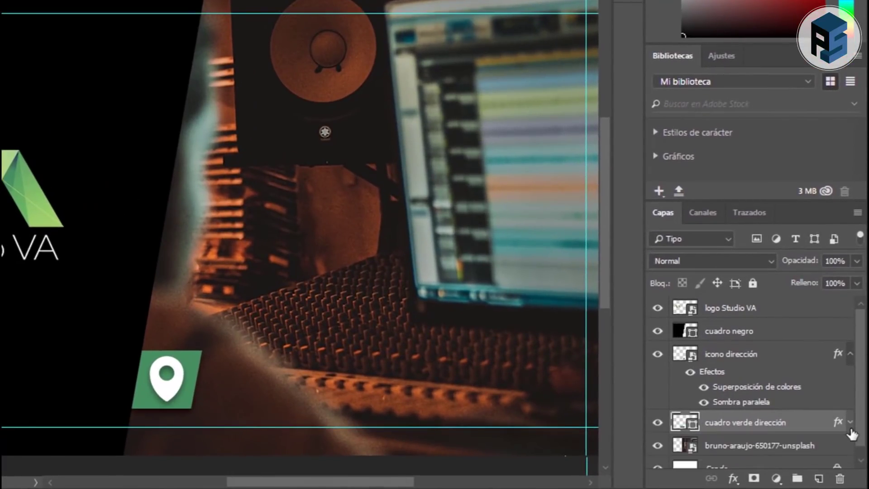
pyautogui.click(851, 357)
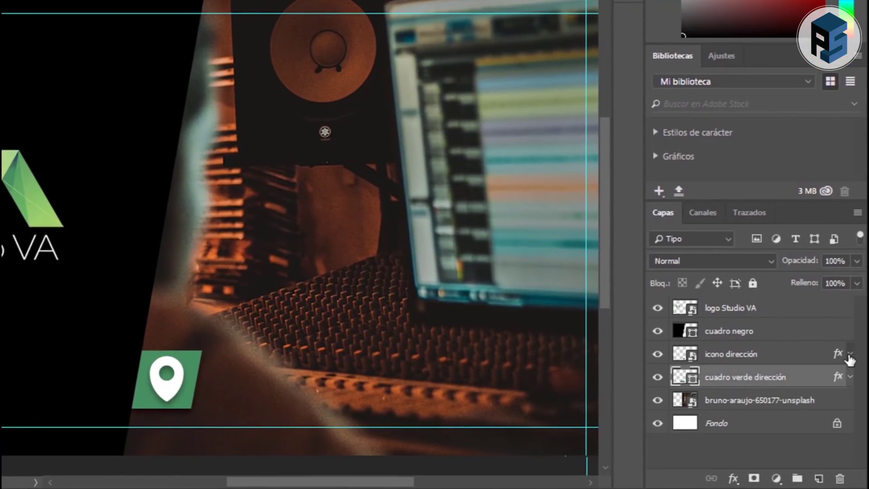
# - Type the studio's two-line street address as 8 pt text and place it beside the pin icon
pyautogui.click(755, 361)
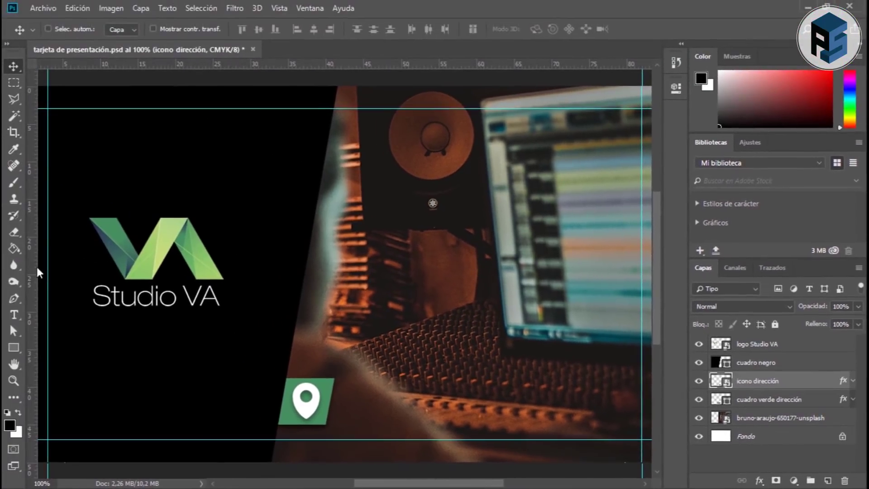
pyautogui.click(14, 315)
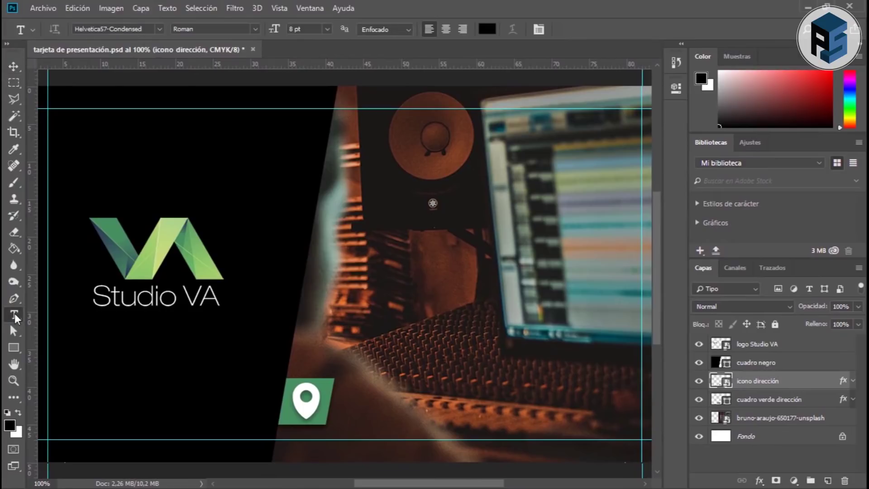
pyautogui.click(353, 300)
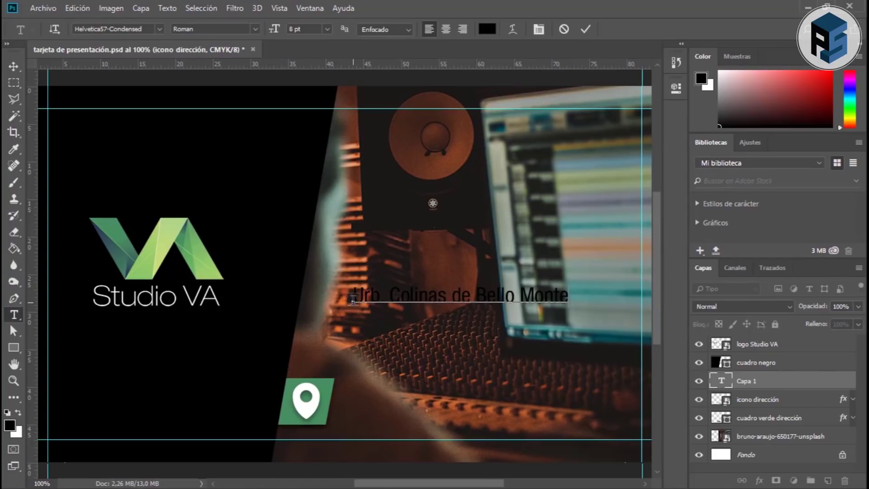
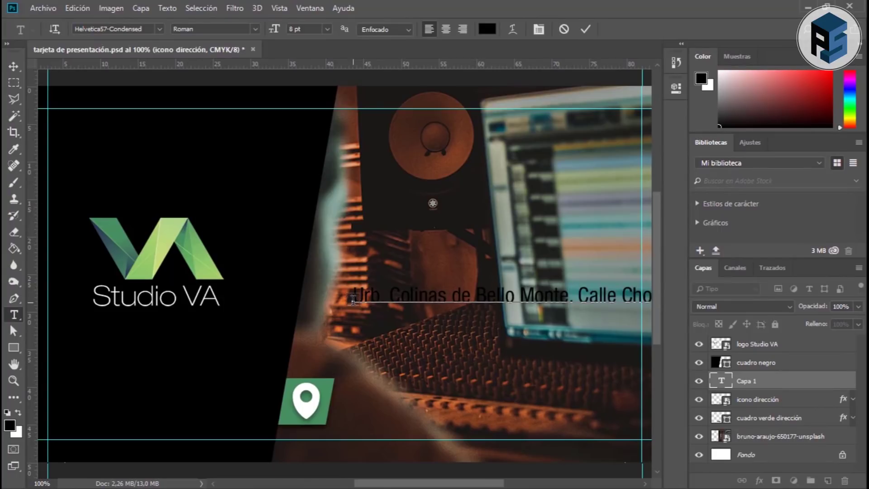
pyautogui.press('Return')
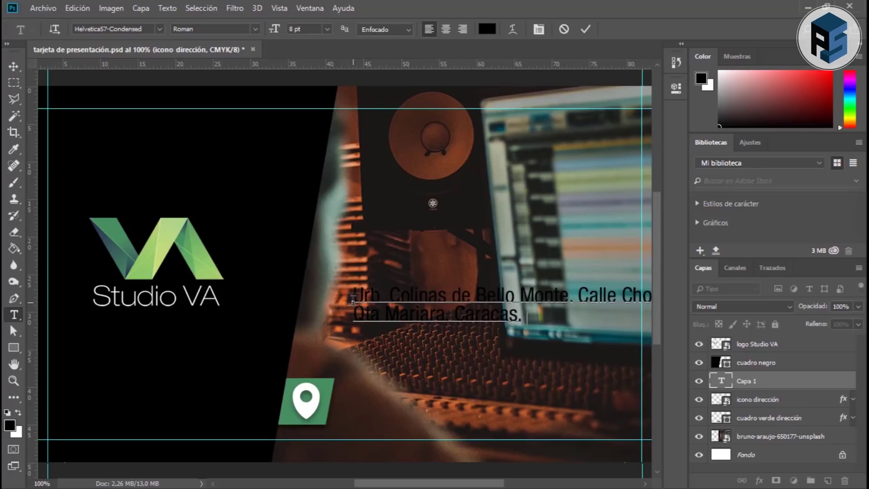
pyautogui.moveTo(535, 314); pyautogui.dragTo(542, 313)
pyautogui.write('e')
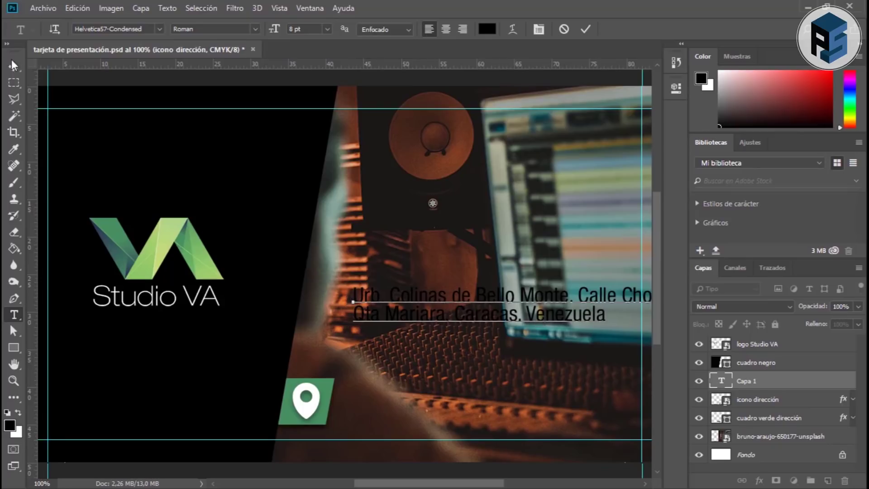
pyautogui.click(14, 66)
pyautogui.moveTo(438, 316); pyautogui.dragTo(421, 410)
pyautogui.press('Down')
pyautogui.press('Down')
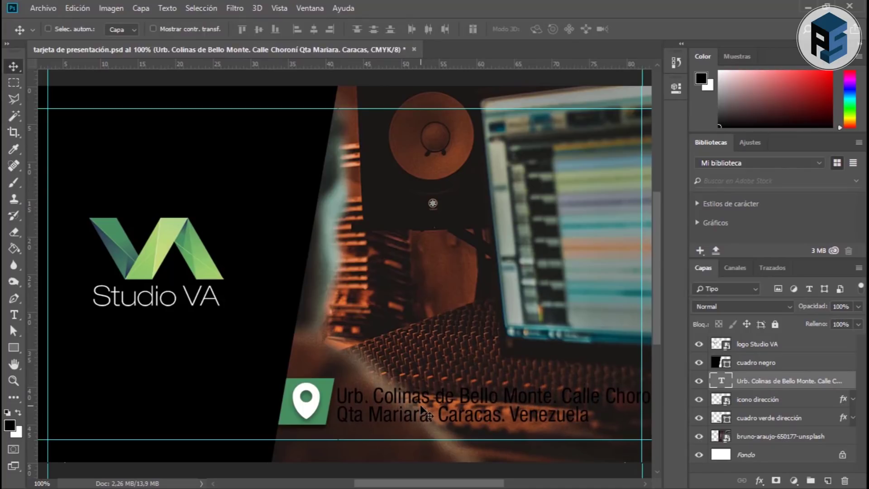
# - Set the address text to 7 pt with -10 tracking
pyautogui.doubleClick(715, 381)
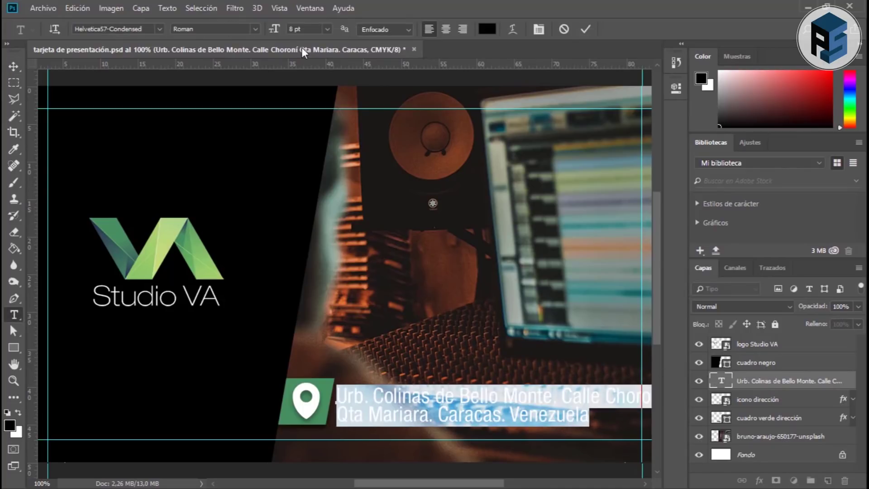
pyautogui.doubleClick(315, 29)
pyautogui.write('6')
pyautogui.press('Return')
pyautogui.write('7')
pyautogui.press('Return')
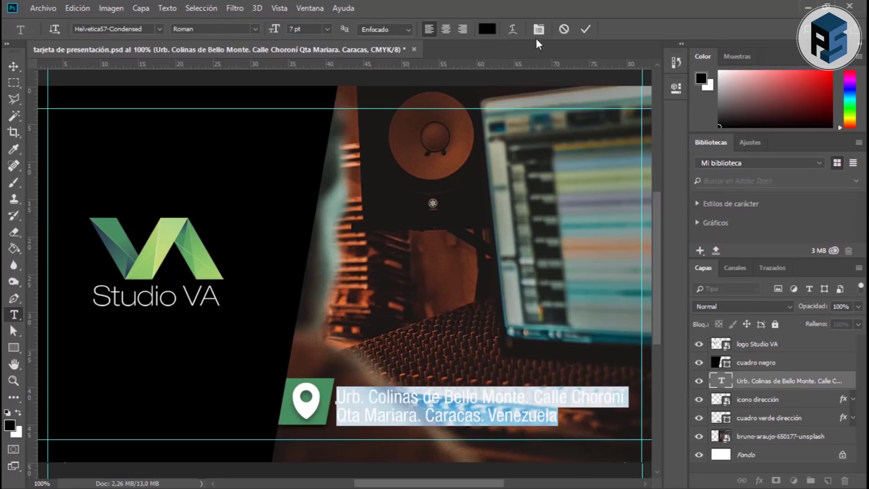
pyautogui.click(538, 31)
pyautogui.click(655, 160)
pyautogui.click(645, 209)
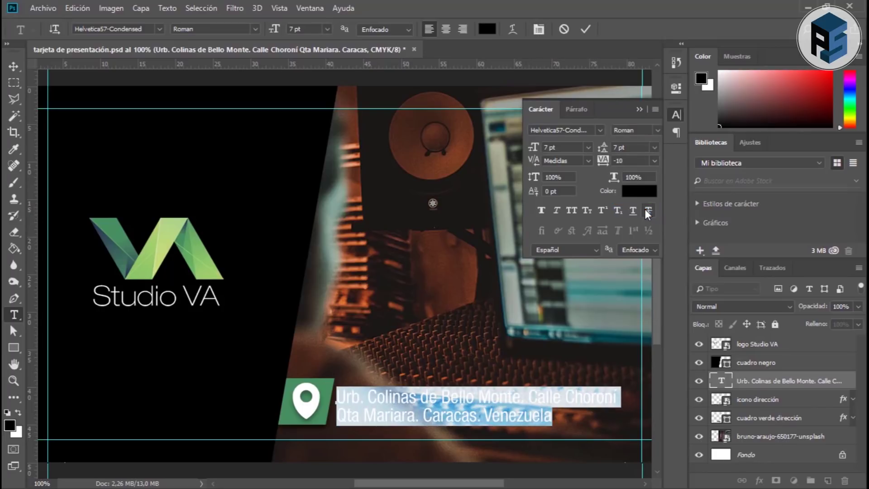
# - Nudge the address text up, close the Character panel, and save the card
pyautogui.click(12, 67)
pyautogui.press('Up')
pyautogui.press('Up')
pyautogui.press('Up')
pyautogui.press('Up')
pyautogui.press('Up')
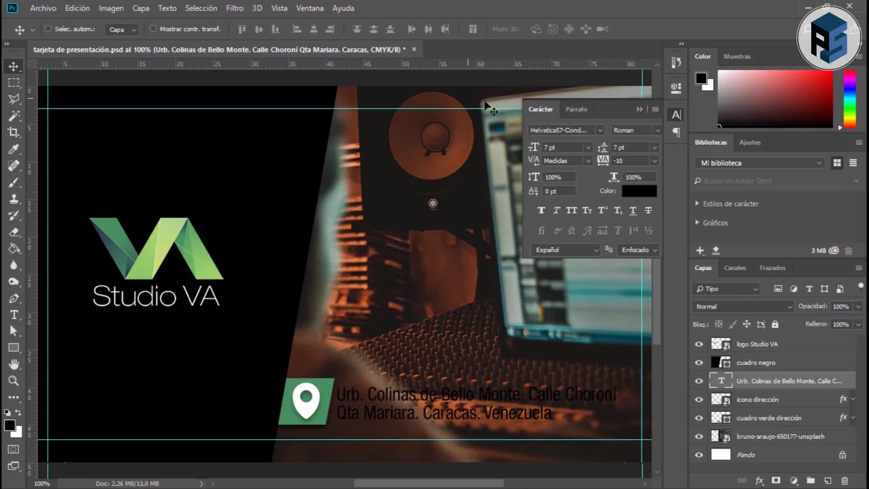
pyautogui.click(541, 108)
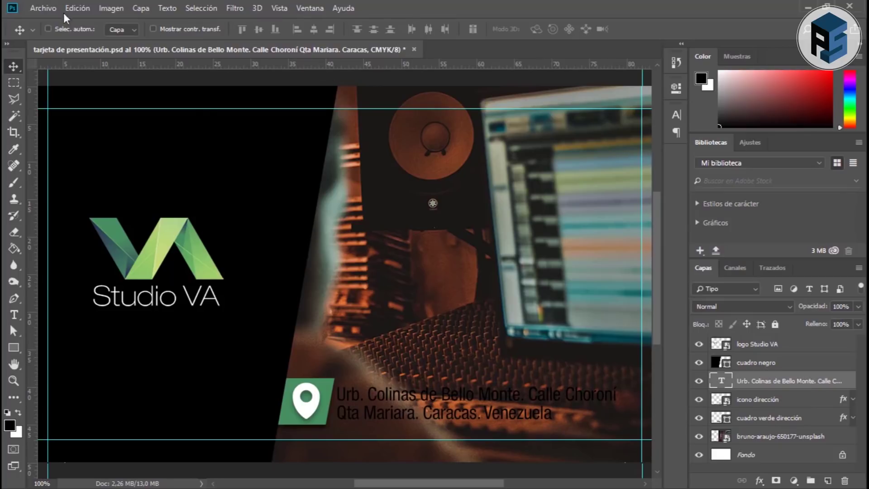
pyautogui.click(43, 8)
pyautogui.click(72, 135)
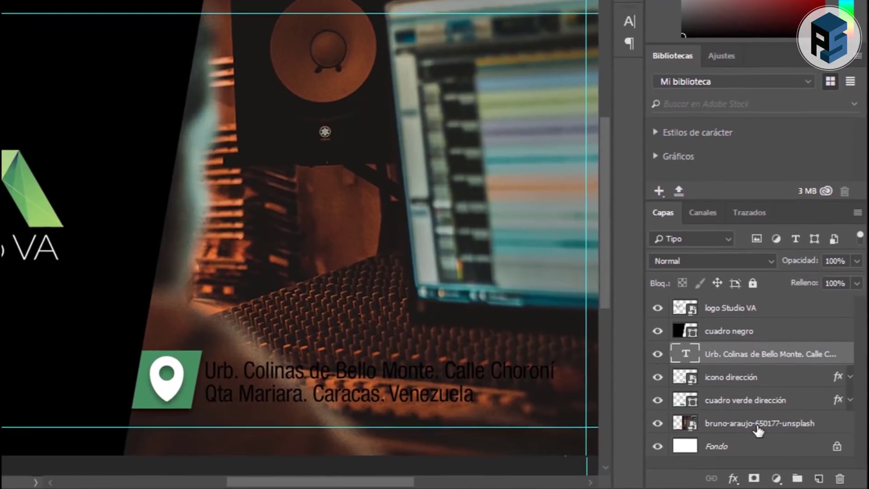
# - Set the bruno-araujo background photo layer's opacity to 25%
pyautogui.click(759, 431)
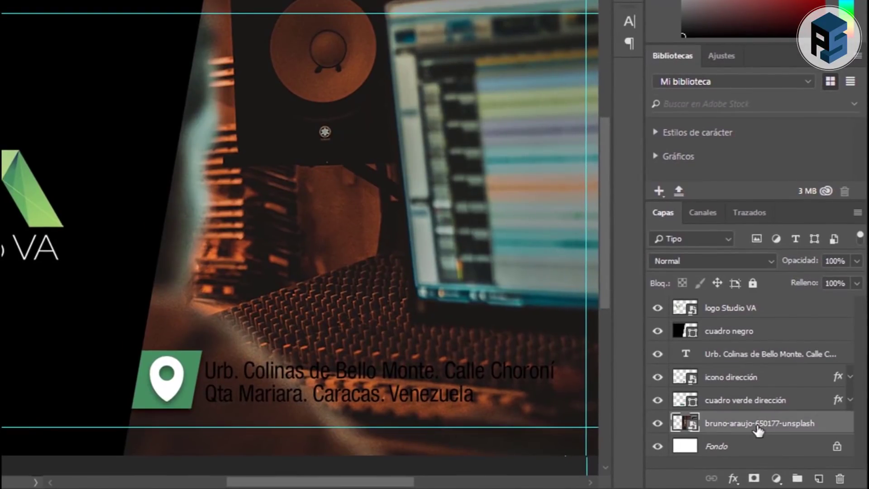
pyautogui.click(830, 262)
pyautogui.moveTo(856, 264)
pyautogui.mouseDown()
pyautogui.moveTo(853, 282)
pyautogui.moveTo(825, 292)
pyautogui.moveTo(810, 280)
pyautogui.mouseUp()
pyautogui.click(845, 262)
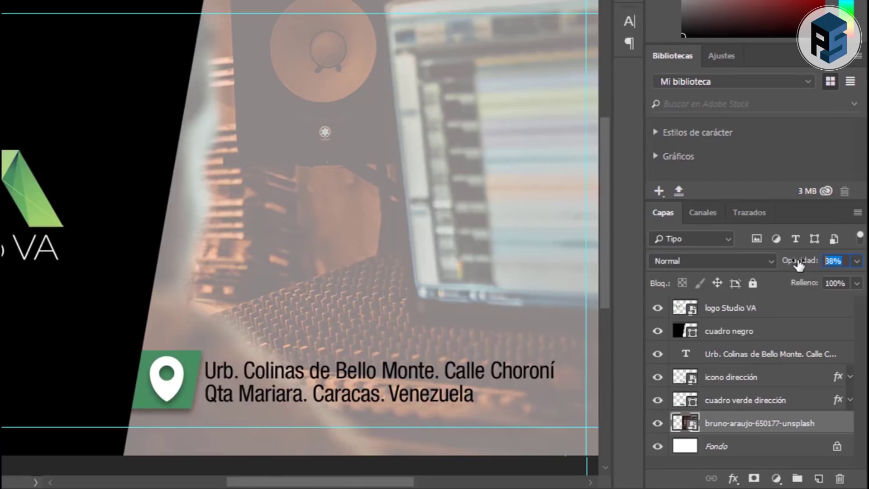
pyautogui.write('25')
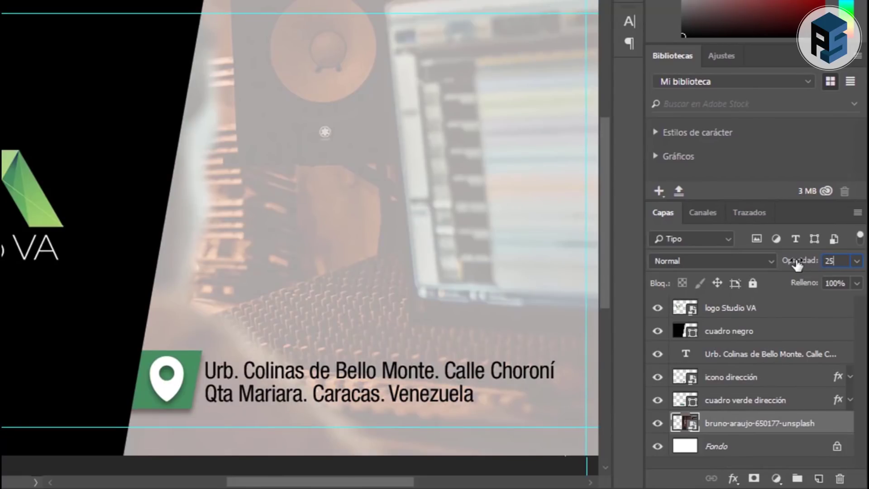
pyautogui.press('BackSpace')
pyautogui.press('BackSpace')
pyautogui.write('30')
pyautogui.press('Return')
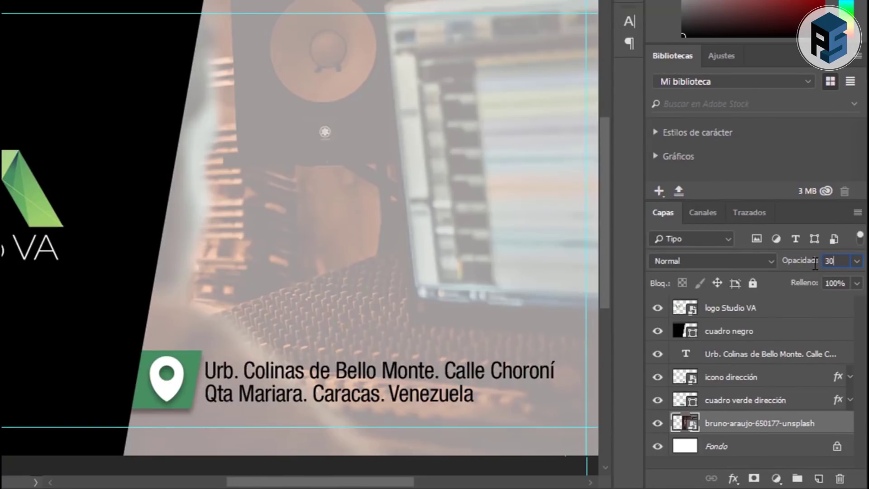
pyautogui.write('25')
pyautogui.press('Return')
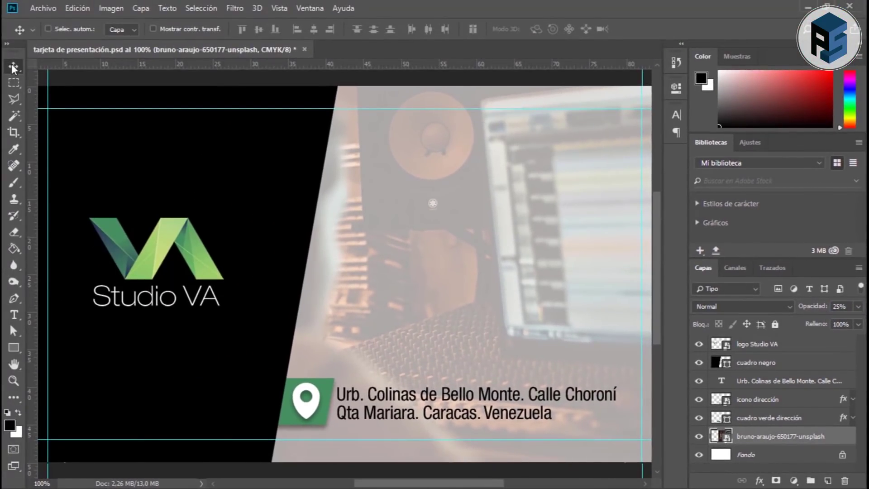
# - Nudge the address text slightly right and down
pyautogui.click(788, 383)
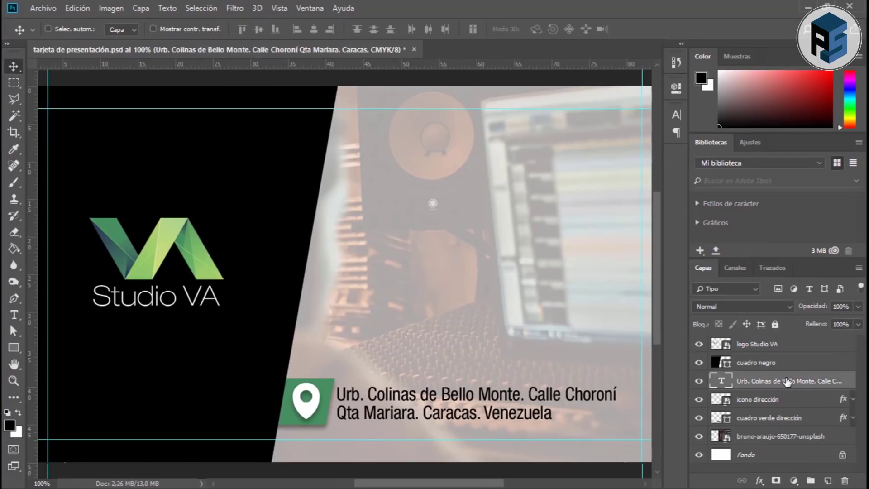
pyautogui.press('Right')
pyautogui.press('Right')
pyautogui.press('Right')
pyautogui.press('Down')
pyautogui.press('Down')
pyautogui.press('Down')
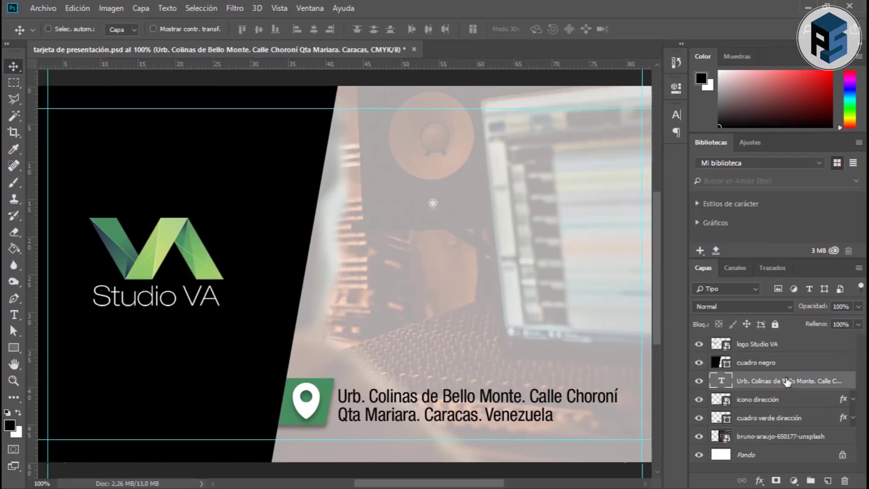
pyautogui.click(14, 315)
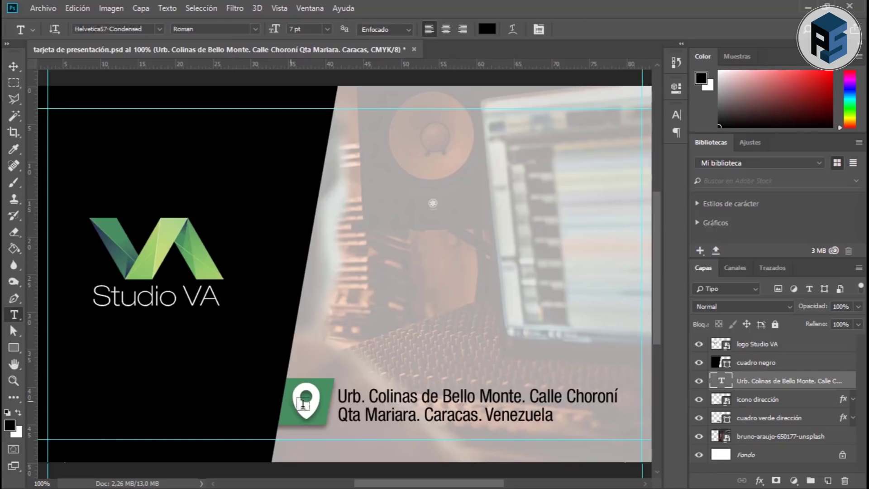
pyautogui.click(340, 396)
pyautogui.click(14, 67)
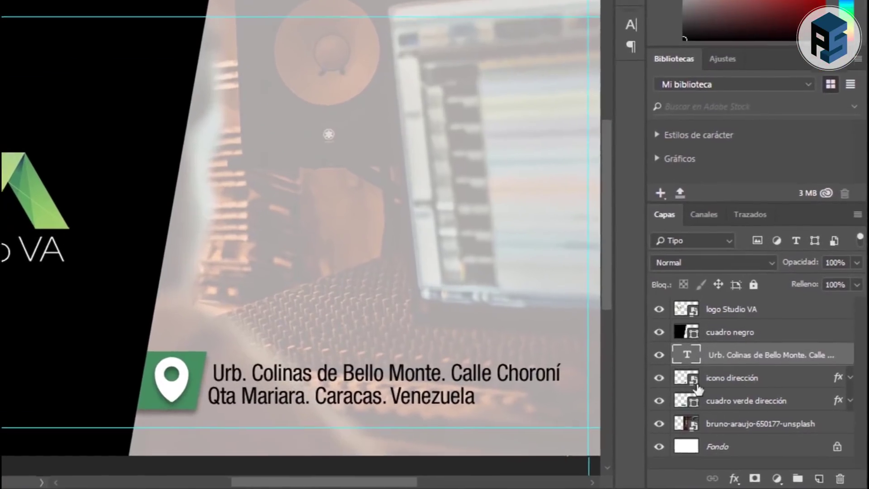
# - Group the address text, icono dirección and green box layers as 'dirección'
pyautogui.keyDown('shift'); pyautogui.click(724, 381); pyautogui.keyUp('shift')
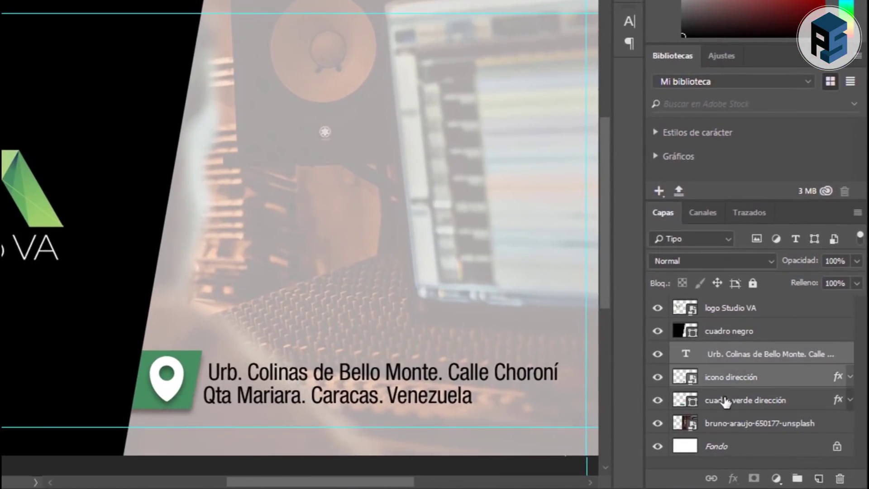
pyautogui.keyDown('shift'); pyautogui.click(726, 402); pyautogui.keyUp('shift')
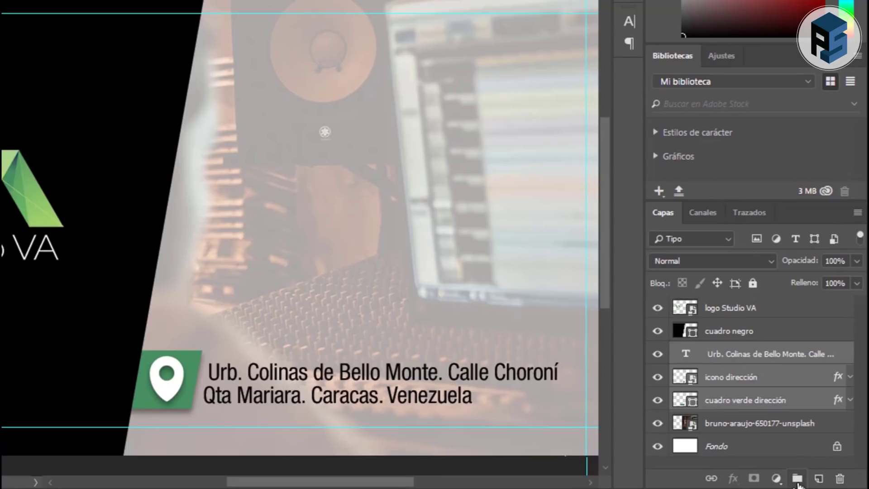
pyautogui.click(797, 479)
pyautogui.doubleClick(725, 353)
pyautogui.write('dirección')
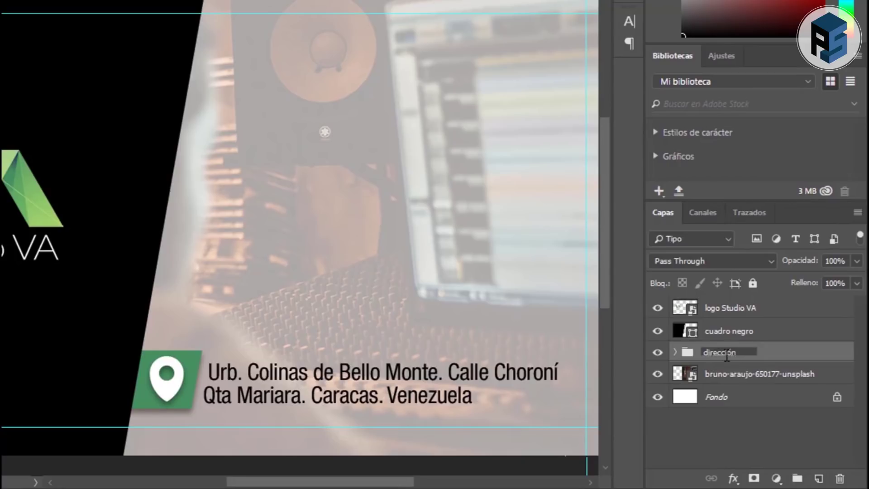
pyautogui.press('Return')
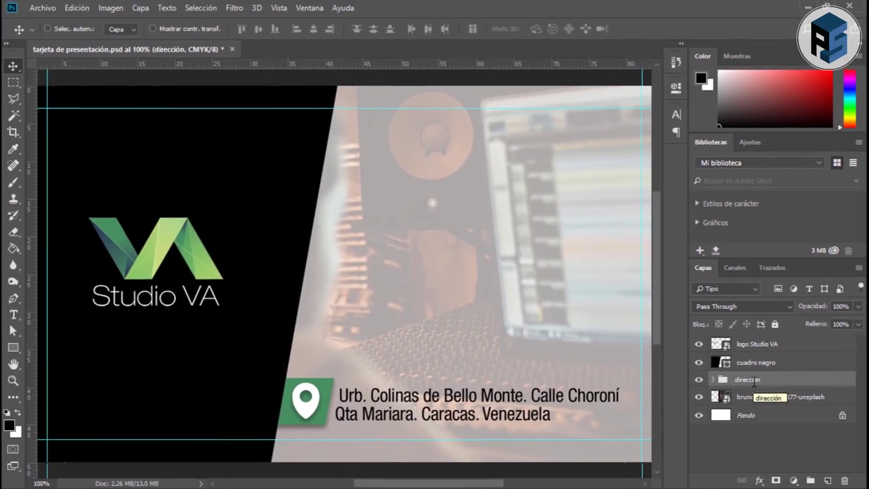
# - Duplicate the dirección group as 'email' and move the copy just above the address block
pyautogui.rightClick(754, 383)
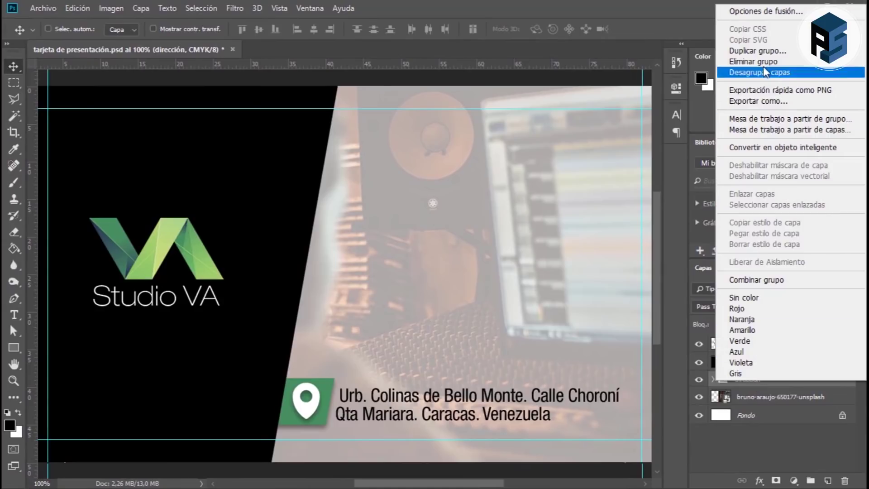
pyautogui.click(767, 52)
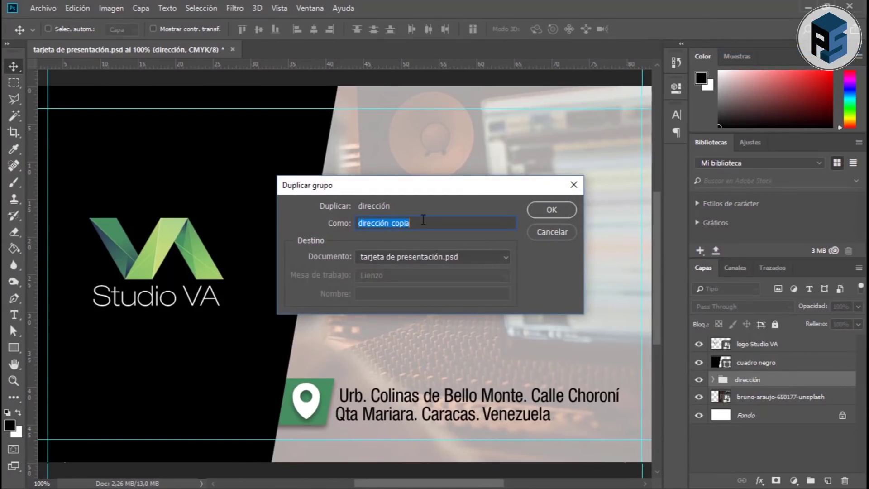
pyautogui.write('email')
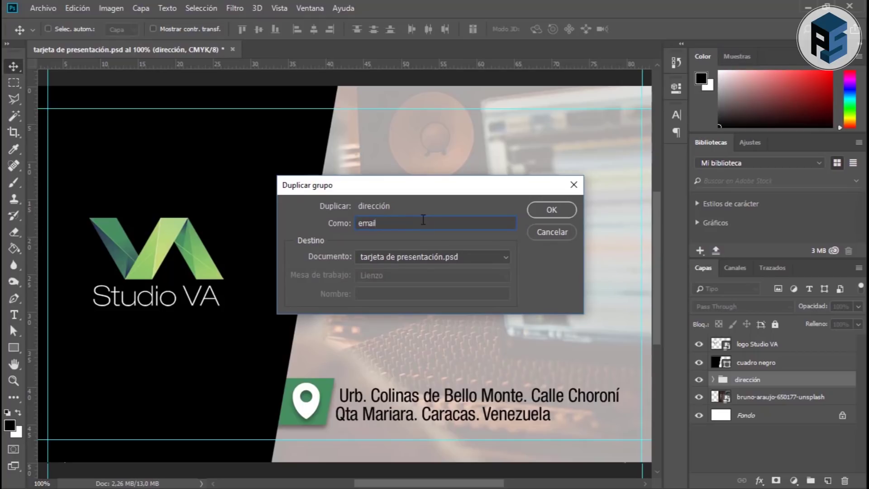
pyautogui.click(563, 212)
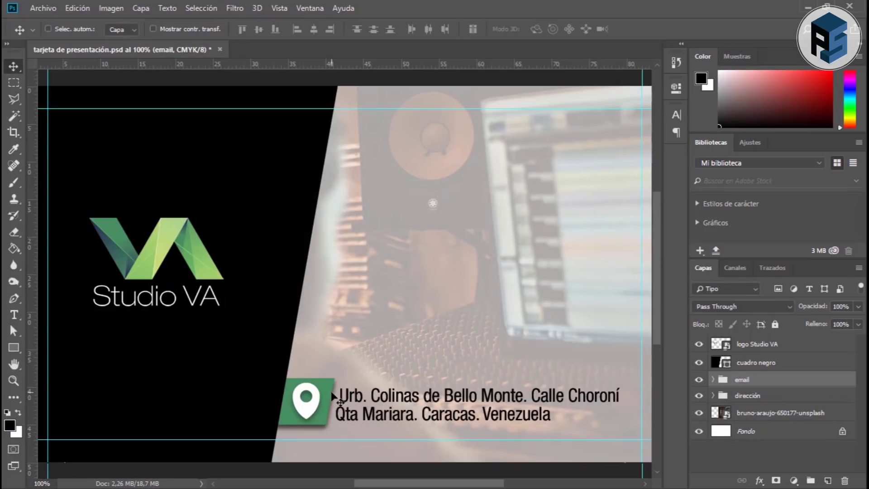
pyautogui.moveTo(341, 402); pyautogui.dragTo(337, 343)
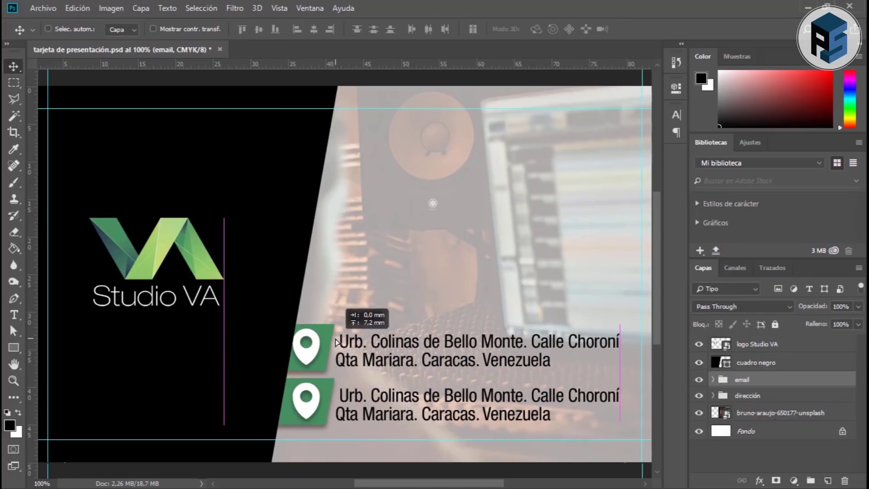
pyautogui.hotkey('shift', 'Right')
pyautogui.hotkey('shift', 'Right')
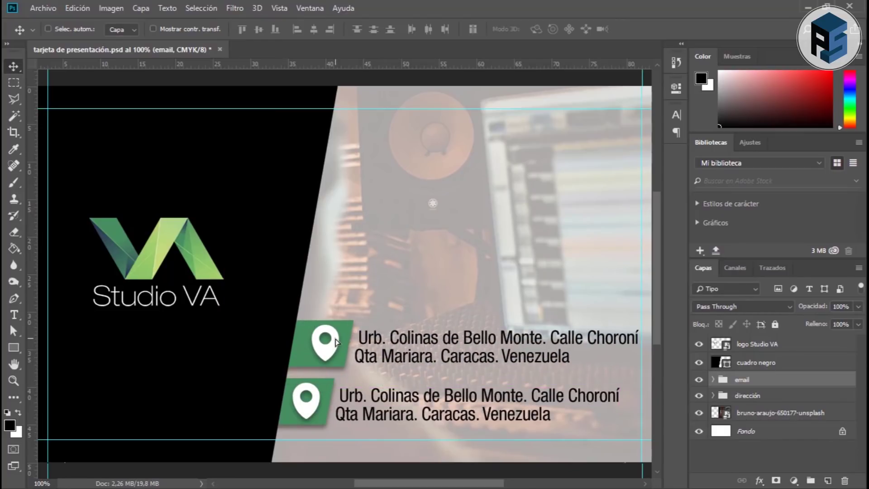
pyautogui.press('Left')
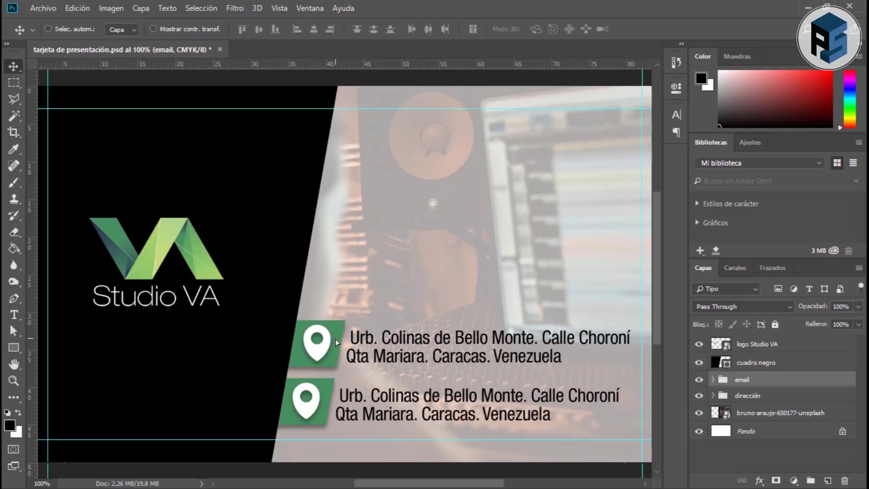
# - Replace the email group's copied address text with the studio's e-mail address
pyautogui.click(713, 379)
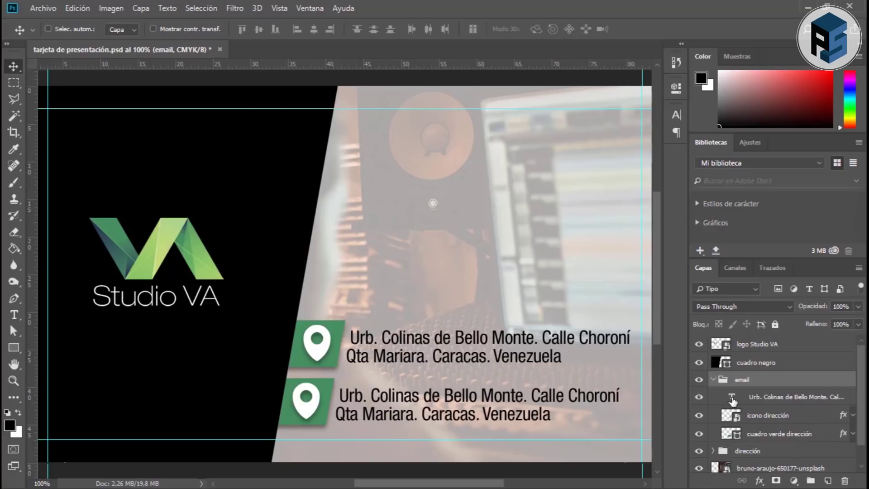
pyautogui.click(732, 399)
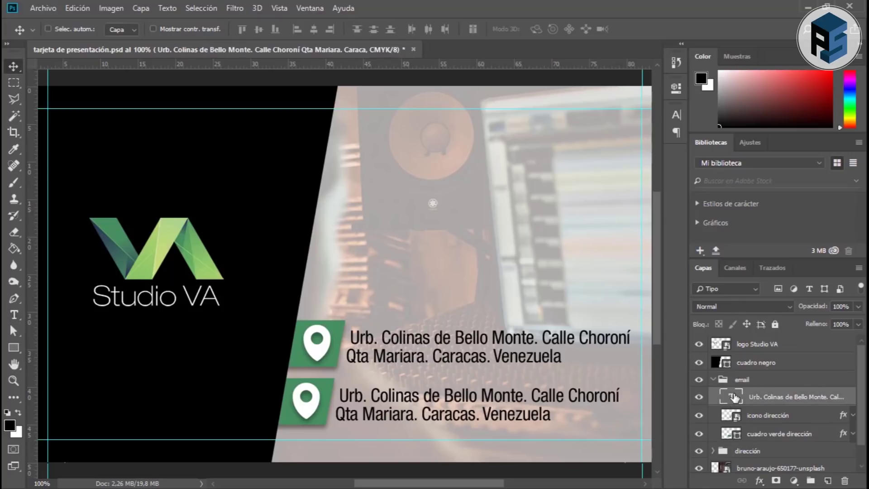
pyautogui.doubleClick(734, 398)
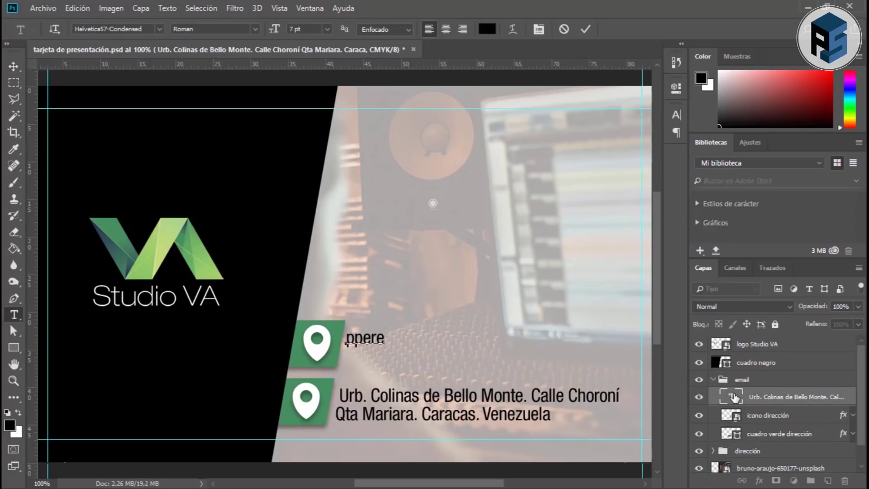
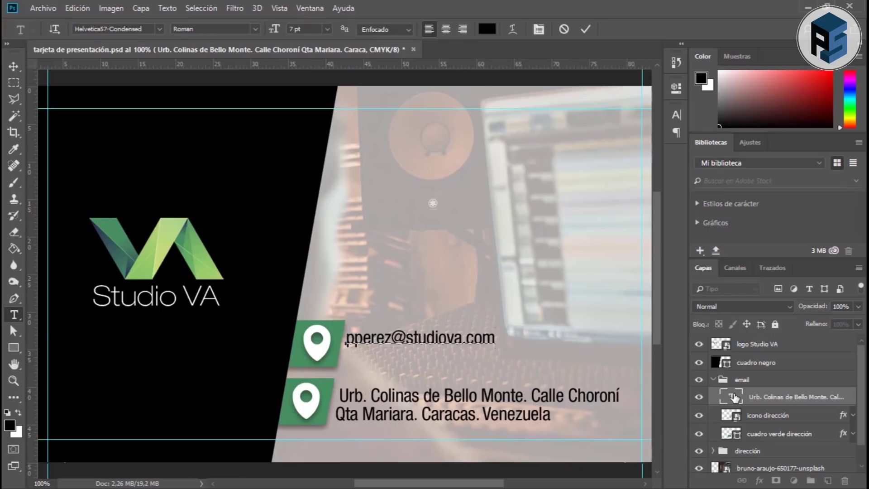
pyautogui.click(18, 67)
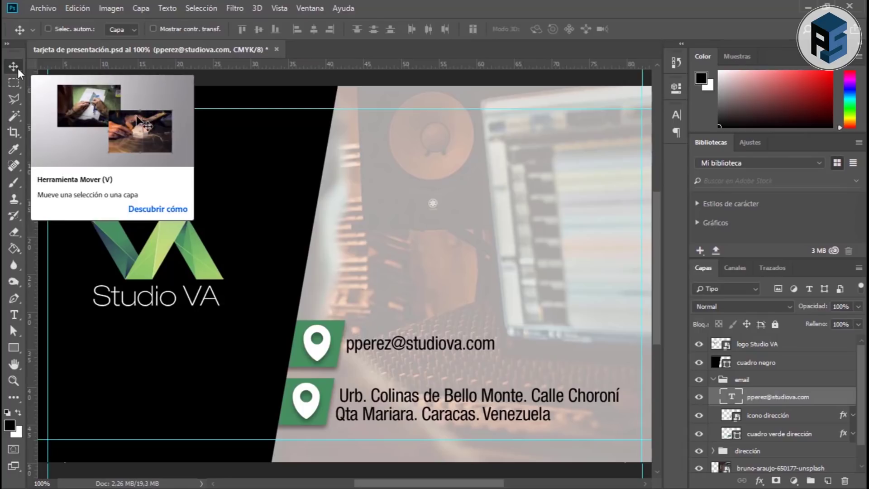
pyautogui.press('Right')
pyautogui.press('Right')
pyautogui.press('Right')
pyautogui.press('Right')
pyautogui.press('Right')
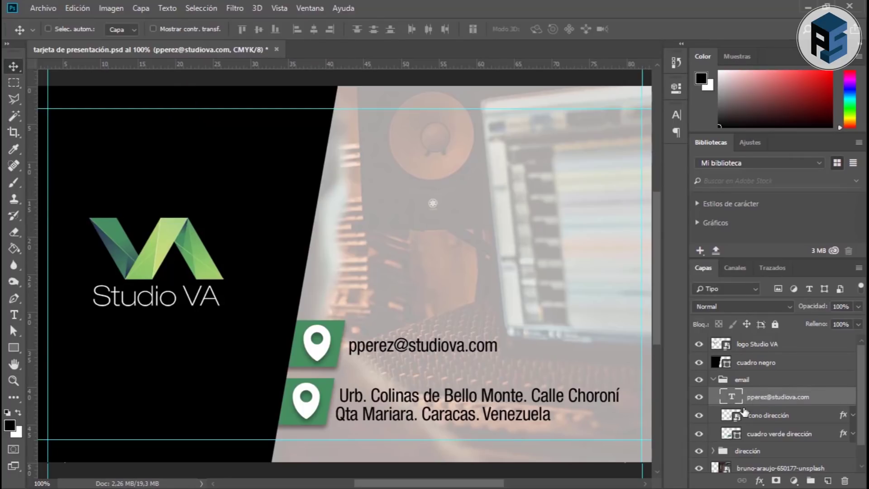
# - Delete the copied pin icon layer from the email group's green box
pyautogui.click(738, 417)
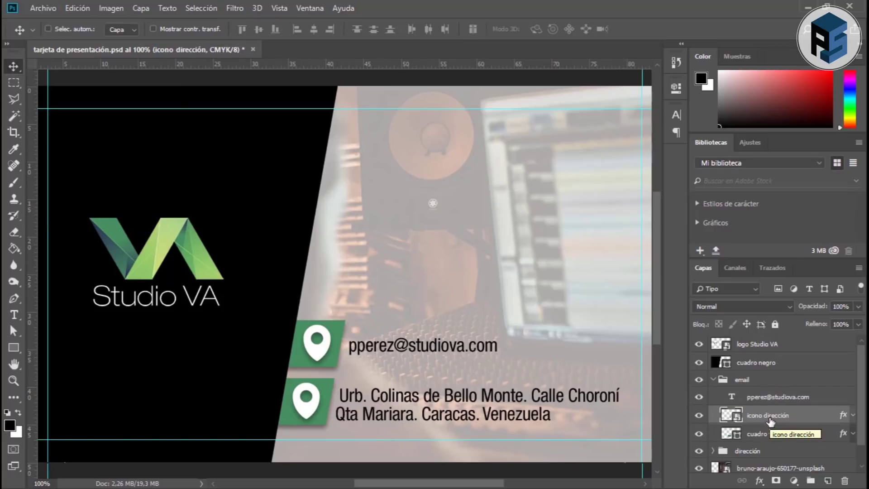
pyautogui.press('Delete')
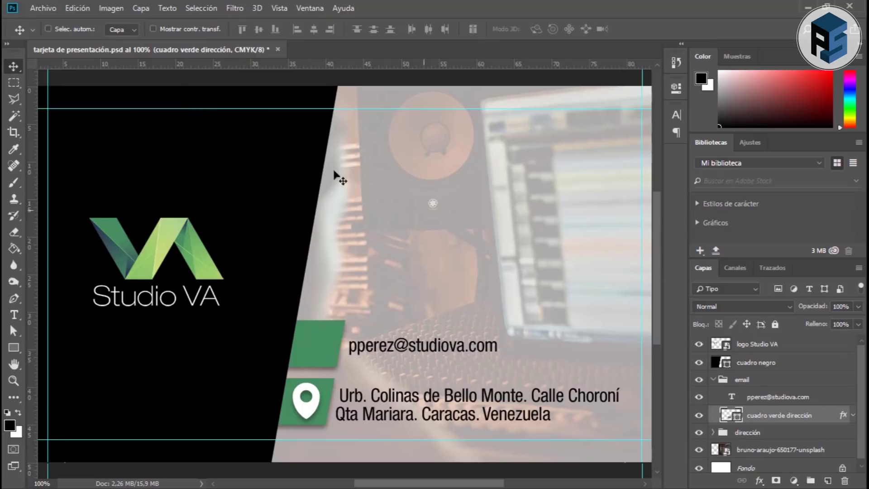
pyautogui.click(44, 8)
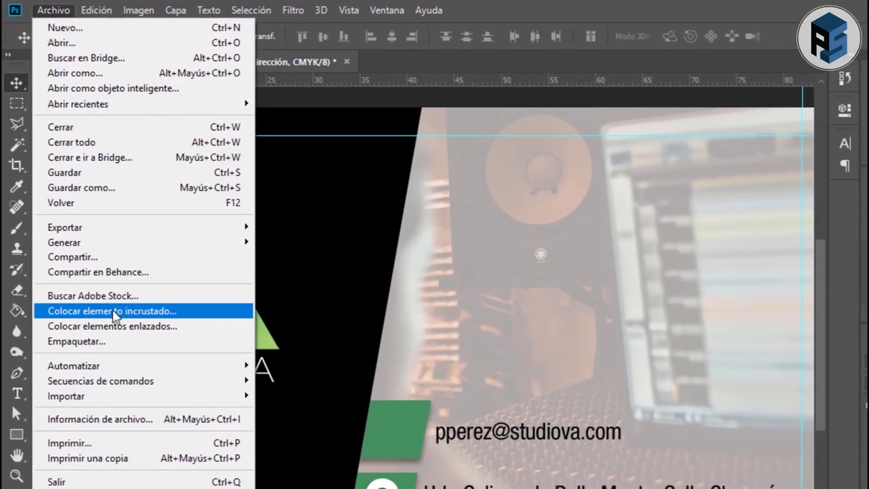
# - Embed if_mail_216294.png, shrink it, and set it on the email's green box
pyautogui.click(94, 253)
pyautogui.click(556, 251)
pyautogui.click(495, 453)
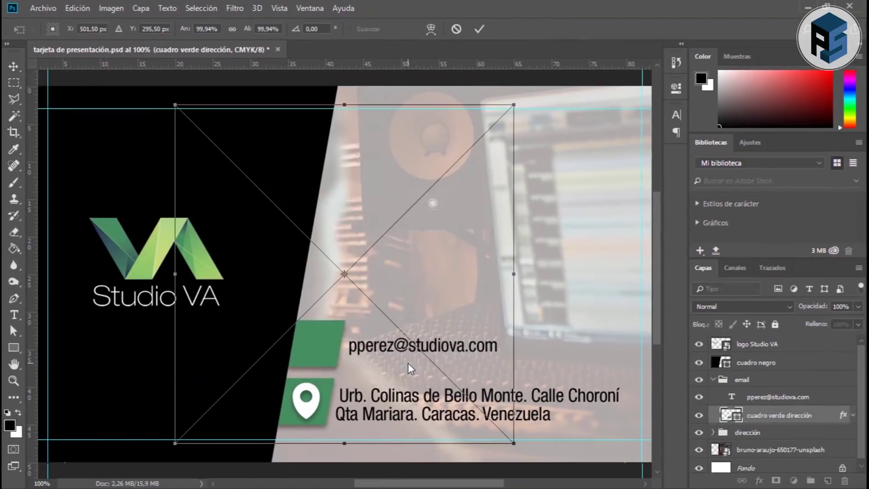
pyautogui.moveTo(507, 99)
pyautogui.mouseDown()
pyautogui.moveTo(389, 195)
pyautogui.moveTo(262, 320)
pyautogui.mouseUp()
pyautogui.moveTo(217, 369); pyautogui.dragTo(427, 243)
pyautogui.moveTo(476, 195)
pyautogui.mouseDown()
pyautogui.moveTo(546, 151)
pyautogui.moveTo(466, 228)
pyautogui.mouseUp()
pyautogui.press('Return')
pyautogui.moveTo(448, 264); pyautogui.dragTo(326, 347)
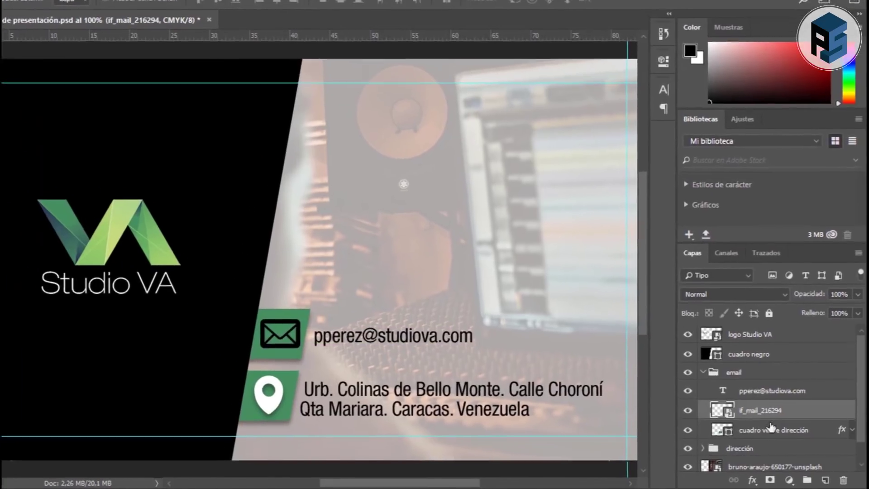
# - Rename the envelope layer 'icono email' and paste icono dirección's layer style onto it
pyautogui.doubleClick(775, 417)
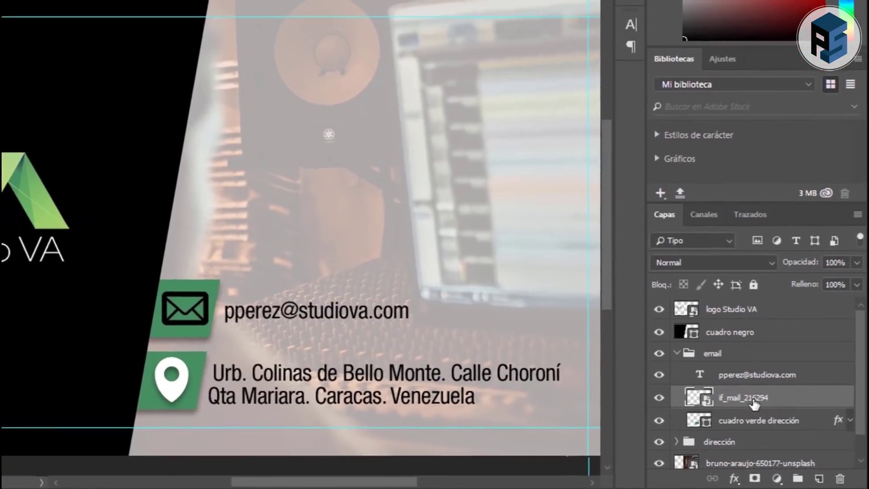
pyautogui.write('icono email')
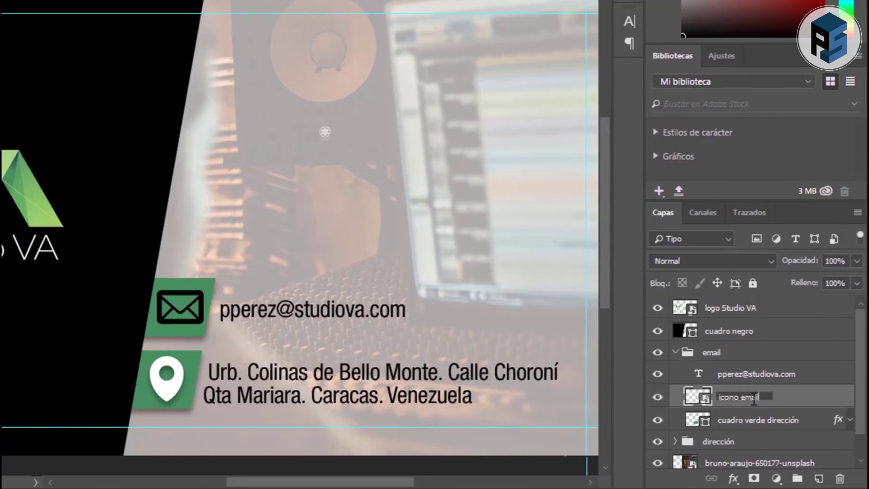
pyautogui.press('Return')
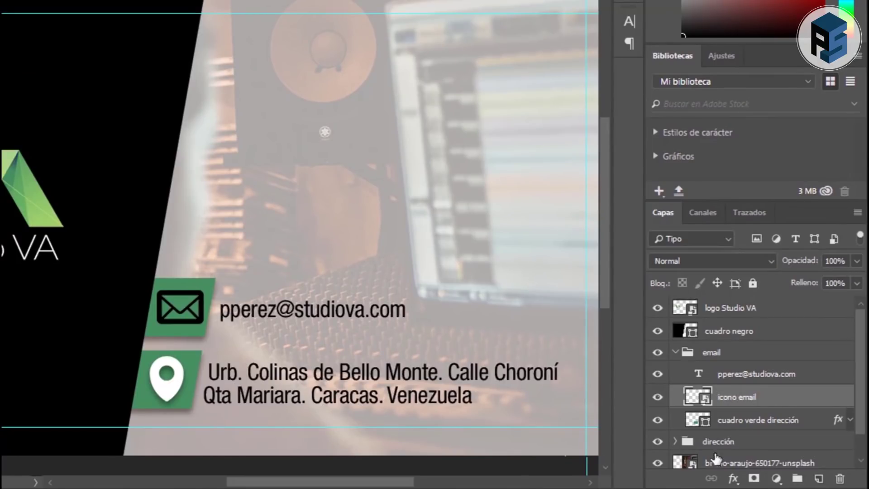
pyautogui.click(676, 441)
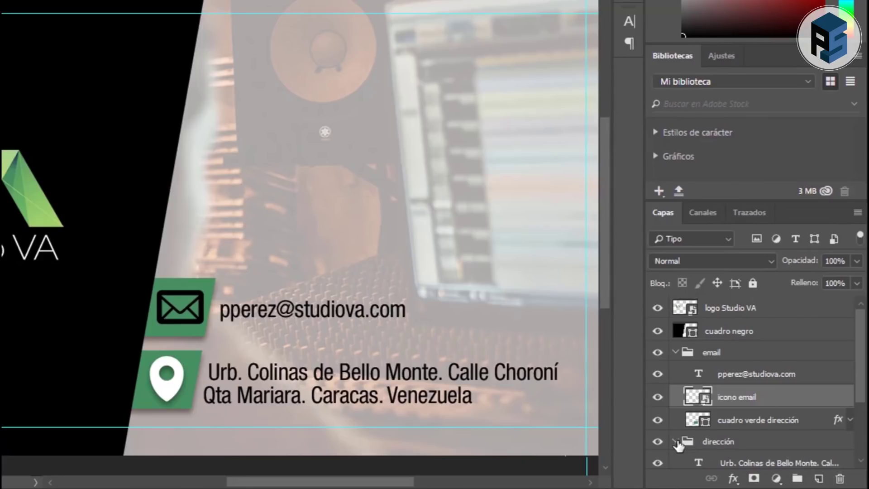
pyautogui.scroll(-2, 679, 444)
pyautogui.click(727, 442)
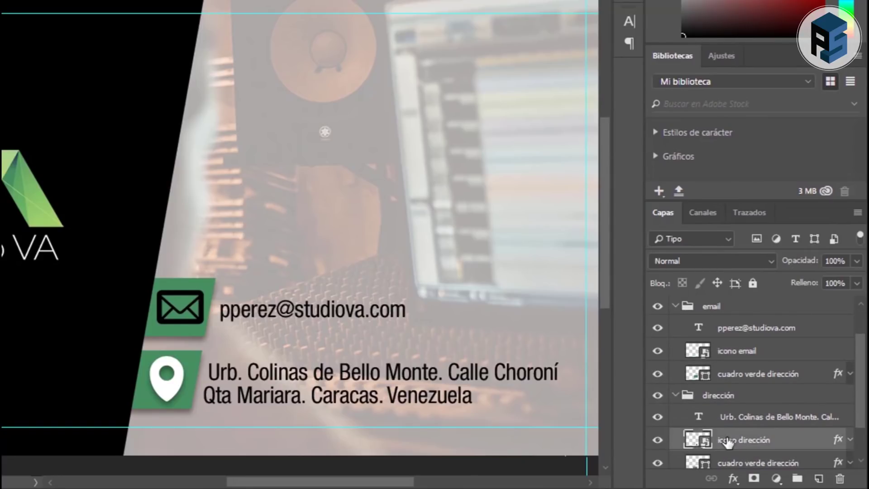
pyautogui.rightClick(728, 442)
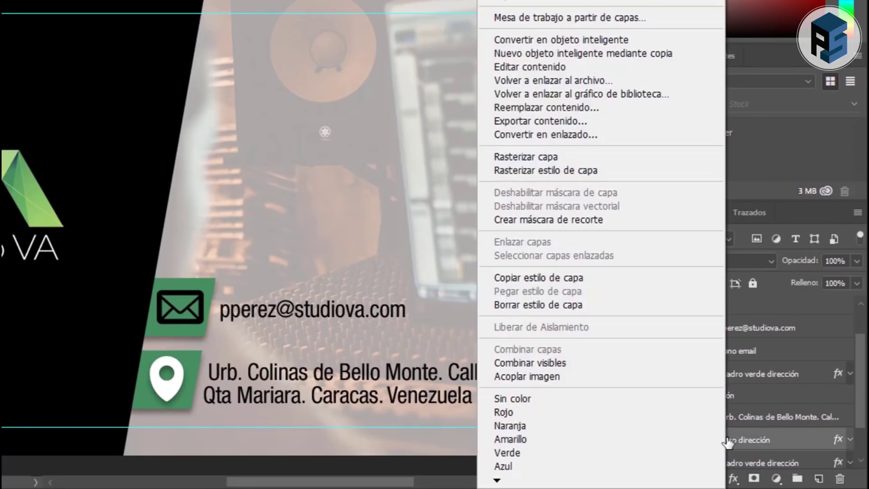
pyautogui.click(618, 278)
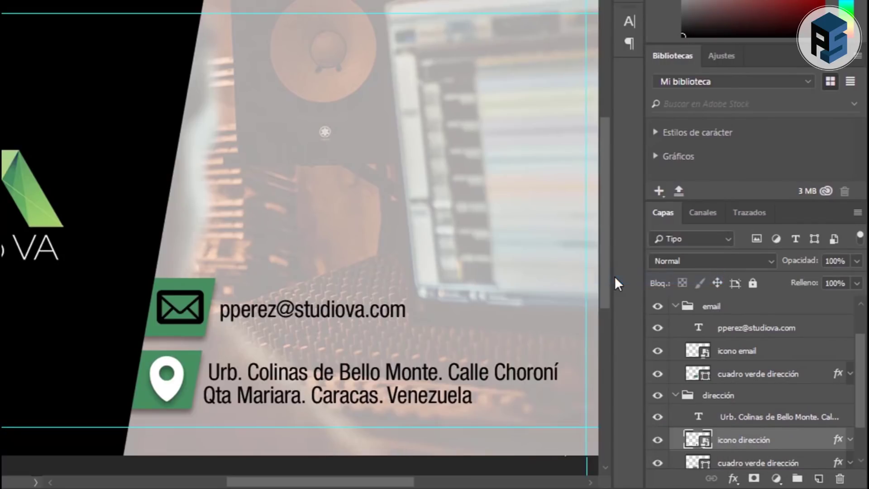
pyautogui.click(733, 353)
pyautogui.rightClick(733, 356)
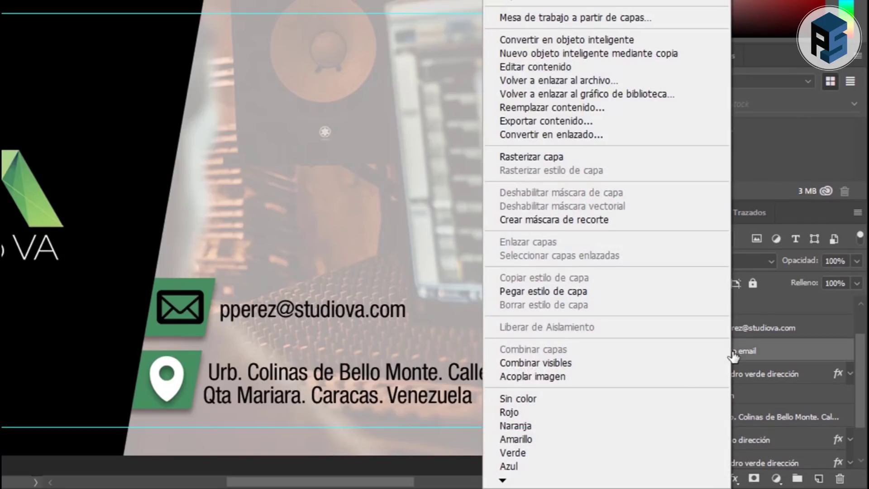
pyautogui.click(632, 292)
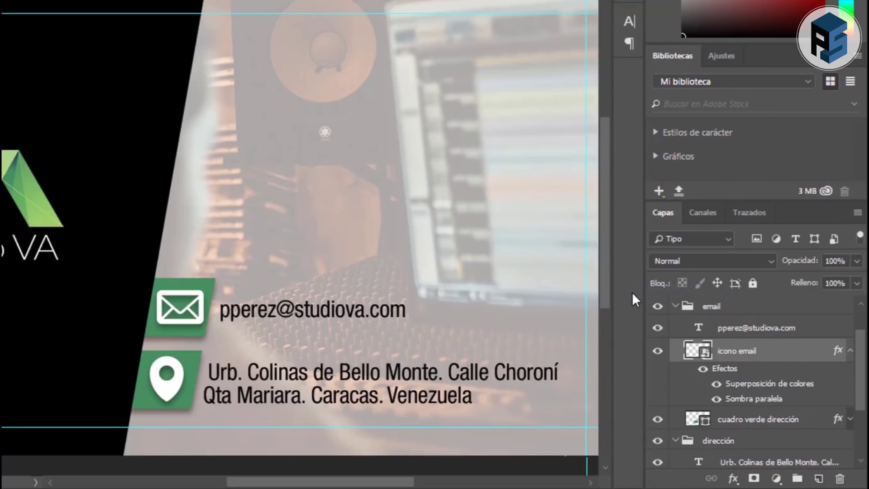
# - Slightly resize the envelope icon with Free Transform
pyautogui.hotkey('ctrl', 't')
pyautogui.moveTo(205, 278); pyautogui.dragTo(201, 274)
pyautogui.press('Return')
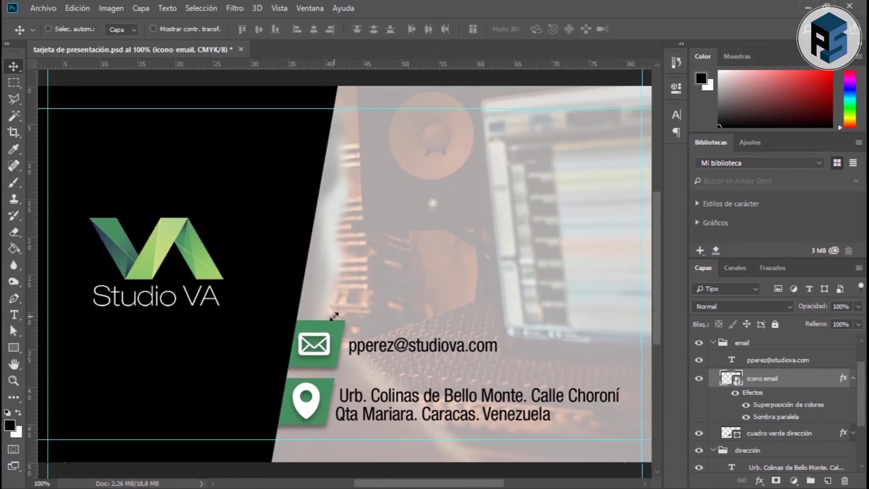
# - Save the card and collapse the email and dirección groups
pyautogui.click(43, 9)
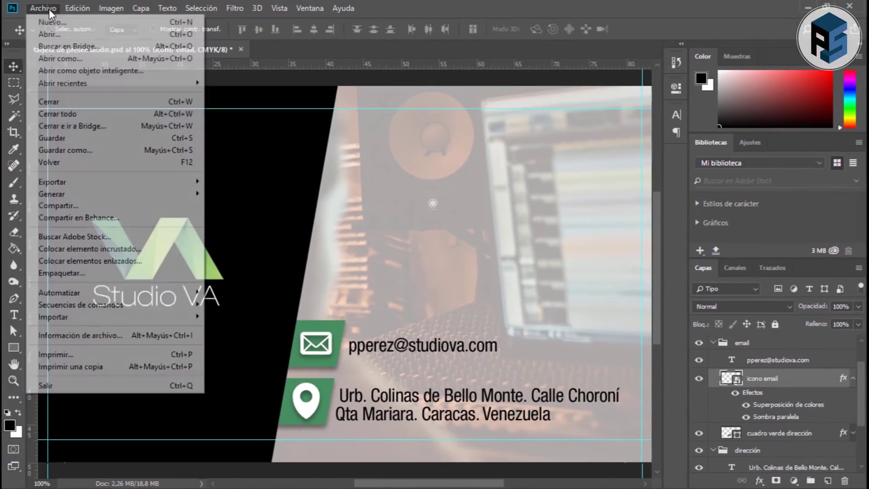
pyautogui.click(70, 139)
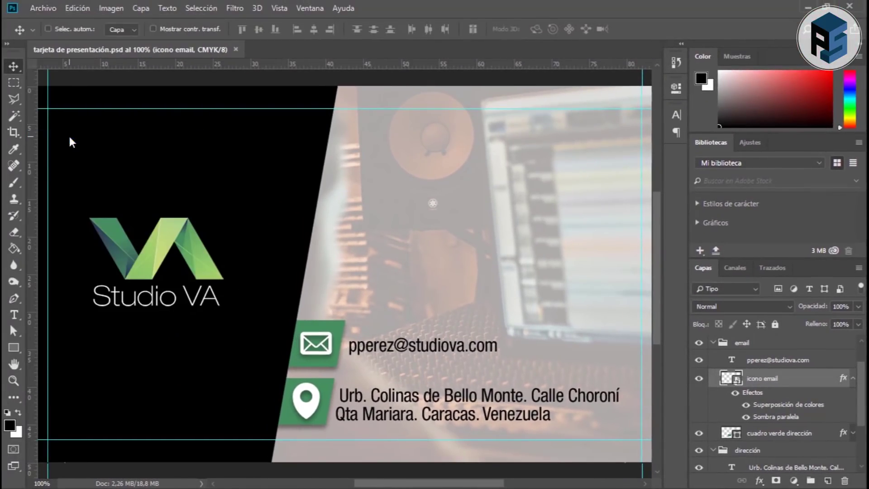
pyautogui.click(714, 343)
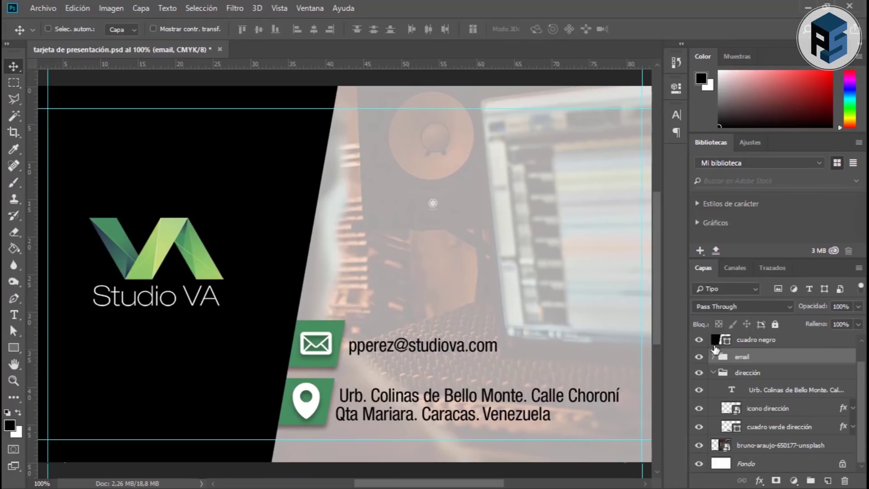
pyautogui.click(714, 374)
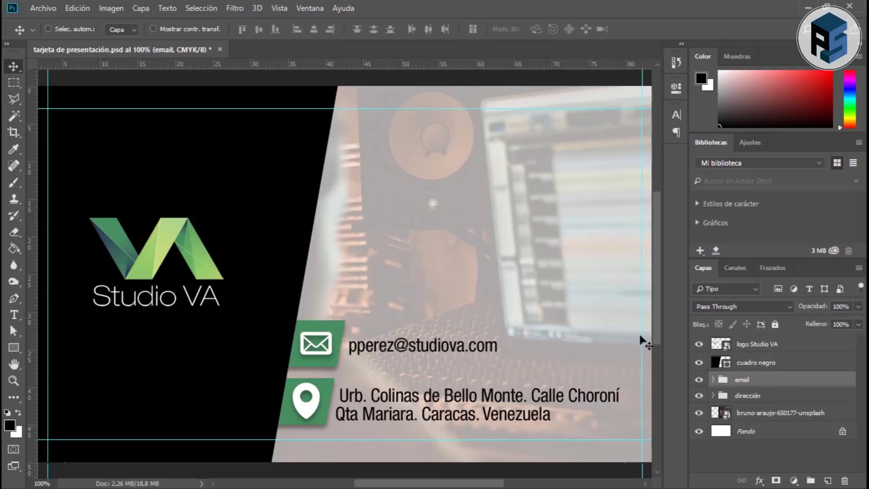
# - Duplicate the email group as 'celular' and move it just above the email row
pyautogui.rightClick(769, 382)
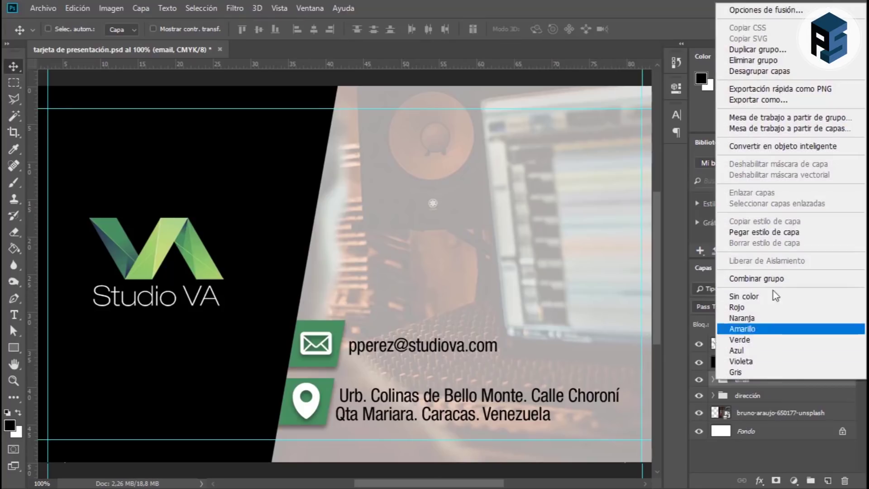
pyautogui.click(776, 49)
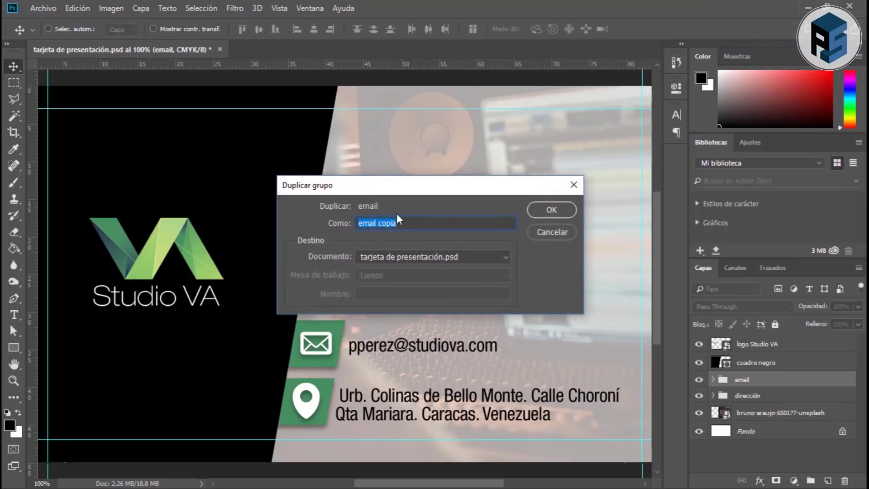
pyautogui.write('celula')
pyautogui.write('r')
pyautogui.press('Return')
pyautogui.moveTo(462, 406); pyautogui.dragTo(462, 351)
pyautogui.press('Left')
pyautogui.press('Left')
pyautogui.press('Left')
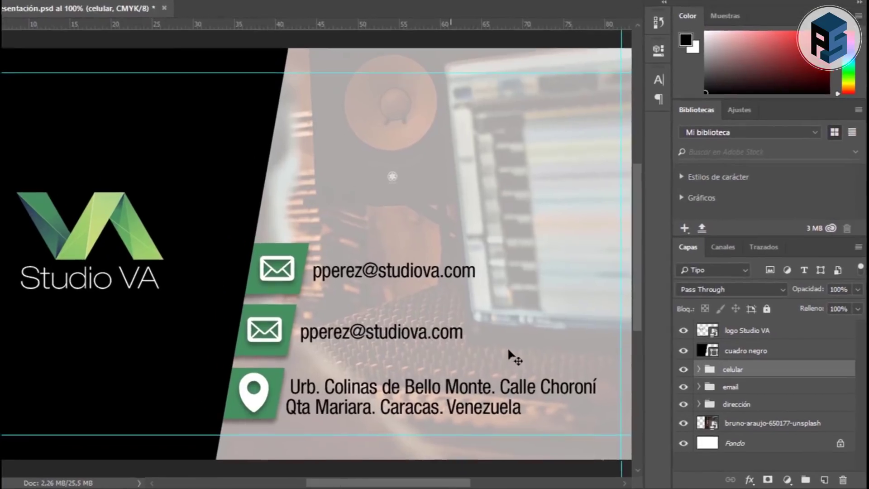
# - Replace the celular row's e-mail text with the mobile phone number and delete its envelope icon
pyautogui.click(713, 380)
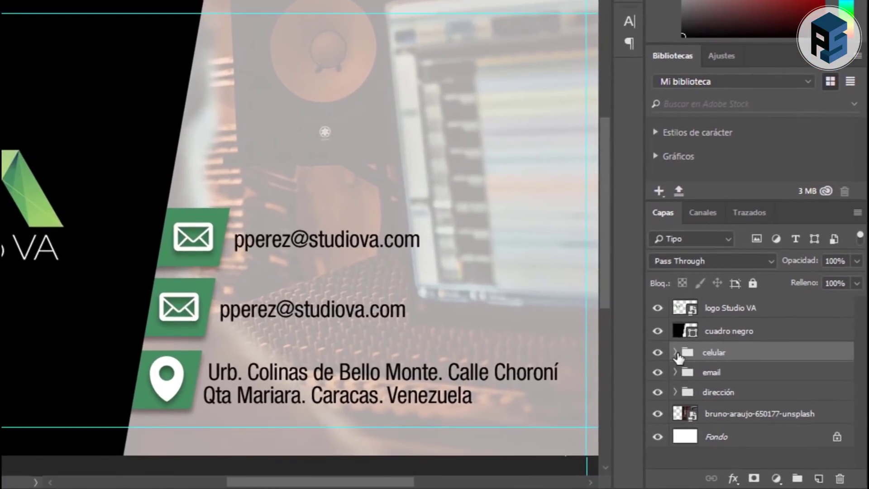
pyautogui.doubleClick(698, 374)
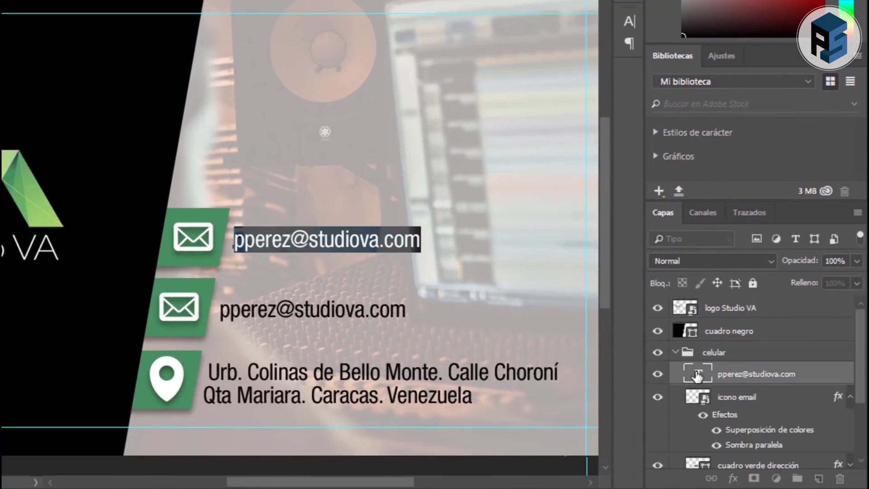
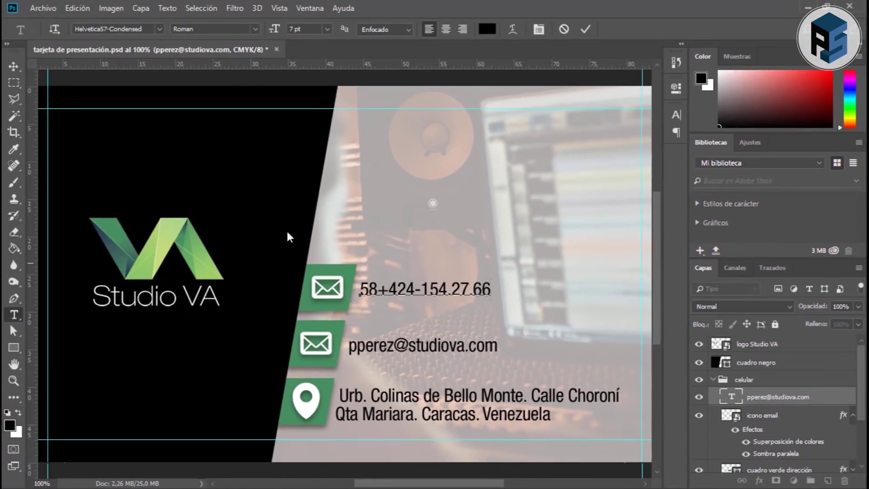
pyautogui.click(18, 67)
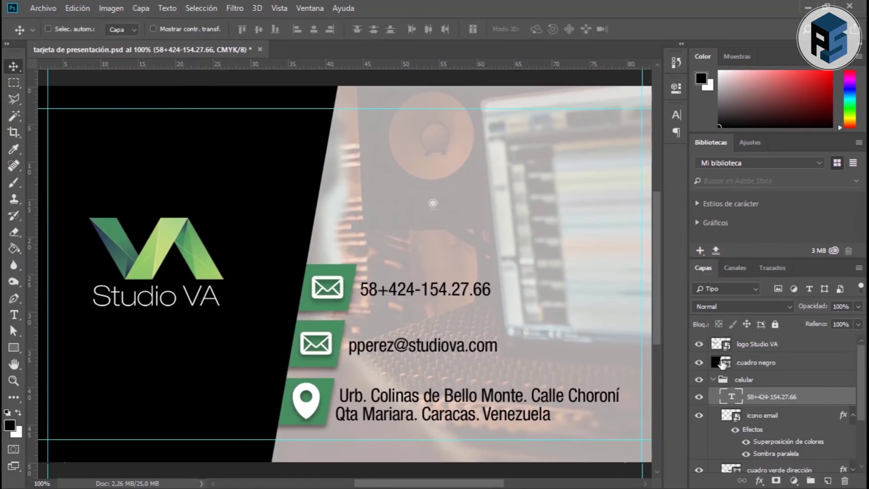
pyautogui.click(754, 422)
pyautogui.press('Delete')
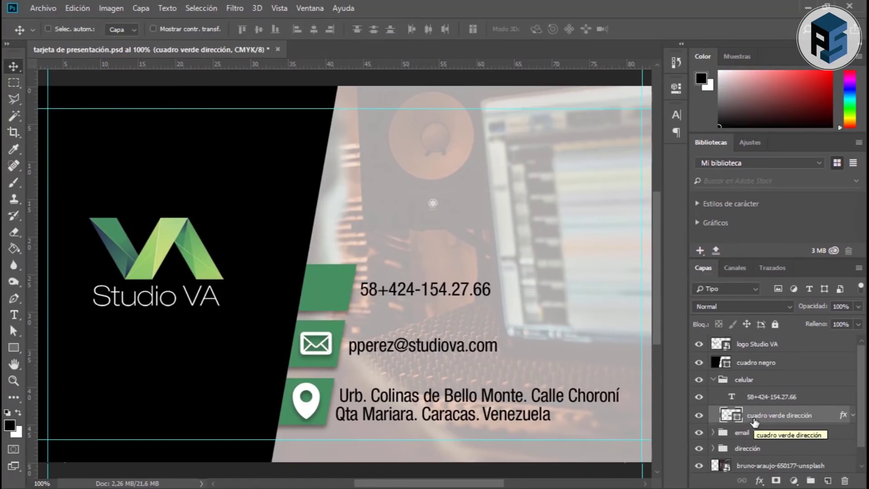
# - Place the mobile phone icon if_11_111022.png and shrink it to about 12% beside the number
pyautogui.click(43, 8)
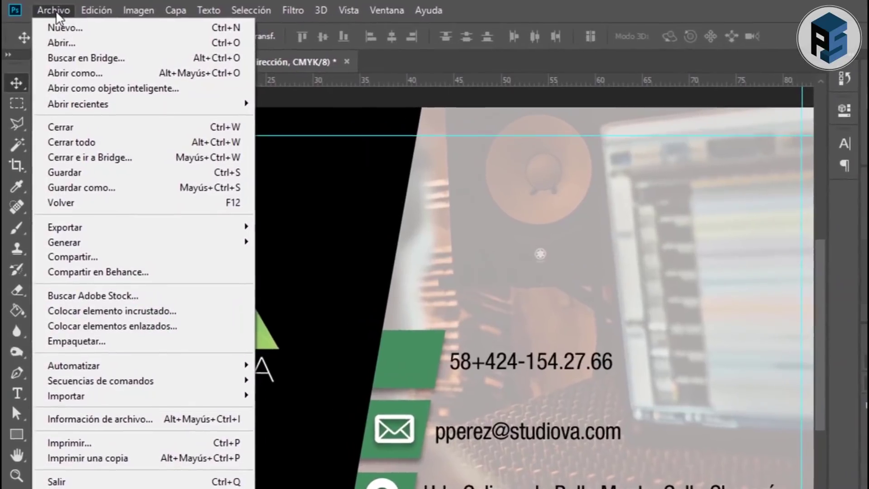
pyautogui.click(132, 311)
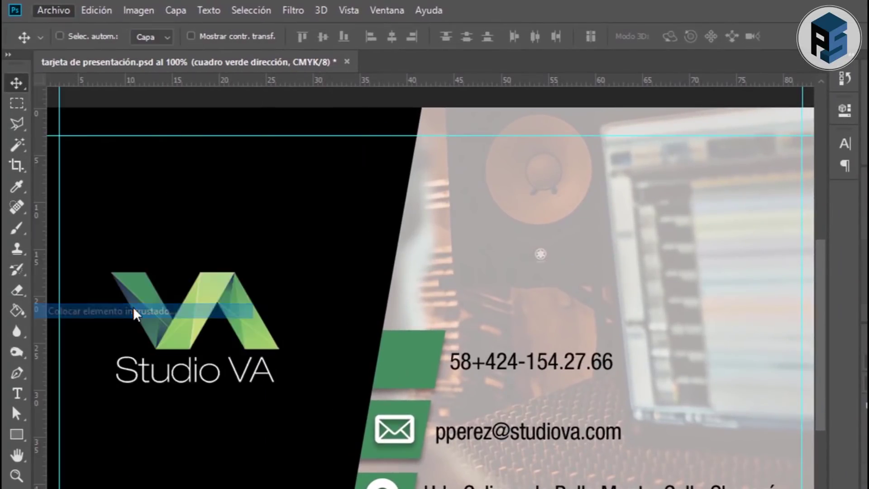
pyautogui.click(273, 220)
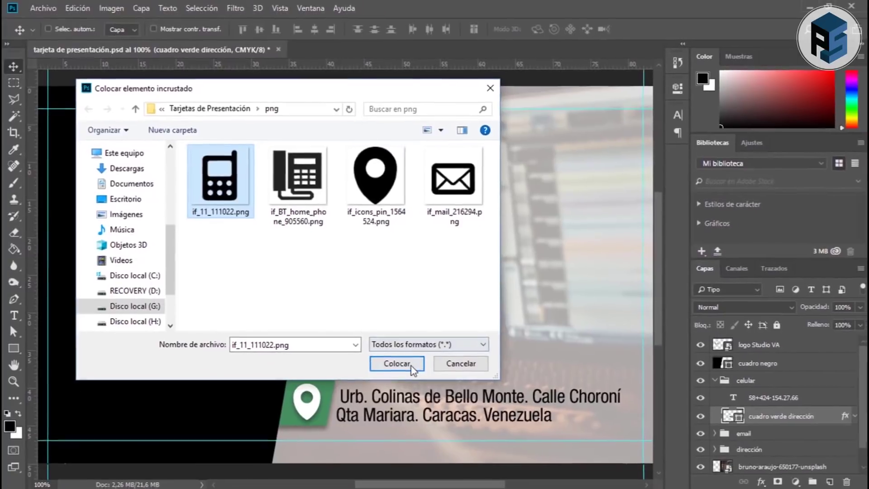
pyautogui.click(396, 364)
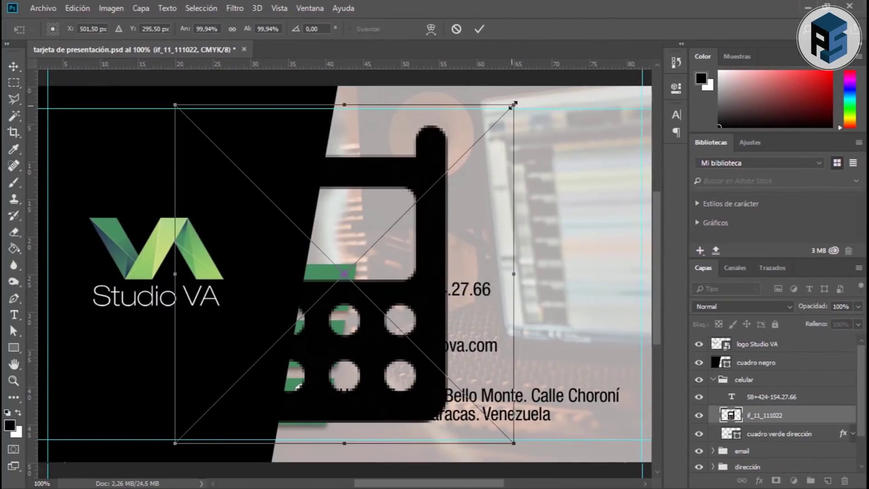
pyautogui.moveTo(508, 113)
pyautogui.mouseDown()
pyautogui.moveTo(242, 376)
pyautogui.moveTo(357, 299)
pyautogui.mouseUp()
pyautogui.moveTo(367, 340); pyautogui.dragTo(338, 307)
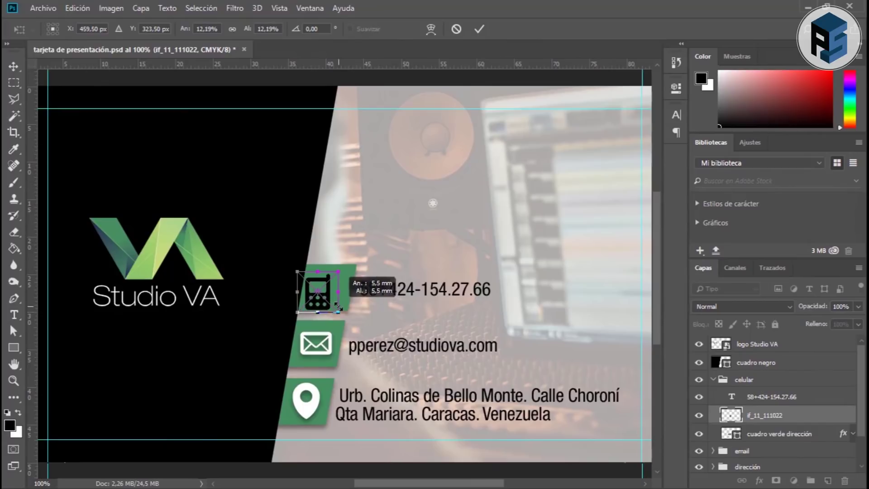
pyautogui.press('Return')
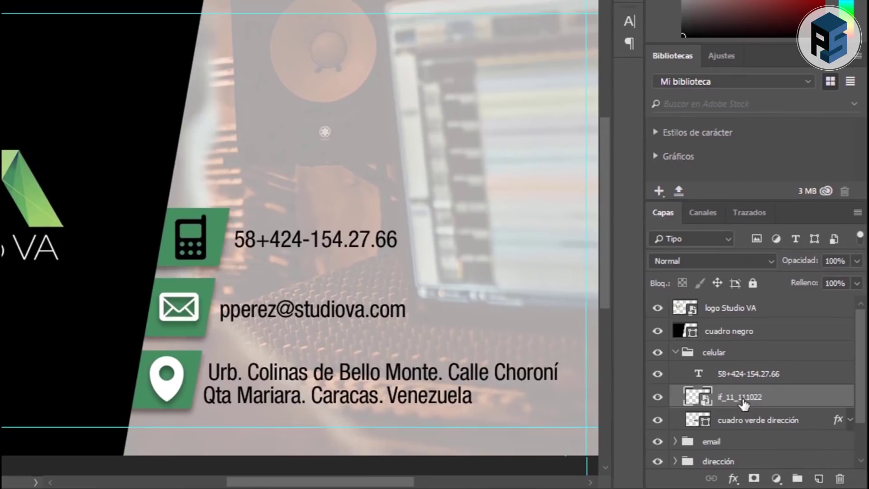
# - Rename the phone icon layer to icono celular
pyautogui.doubleClick(744, 397)
pyautogui.write('icono')
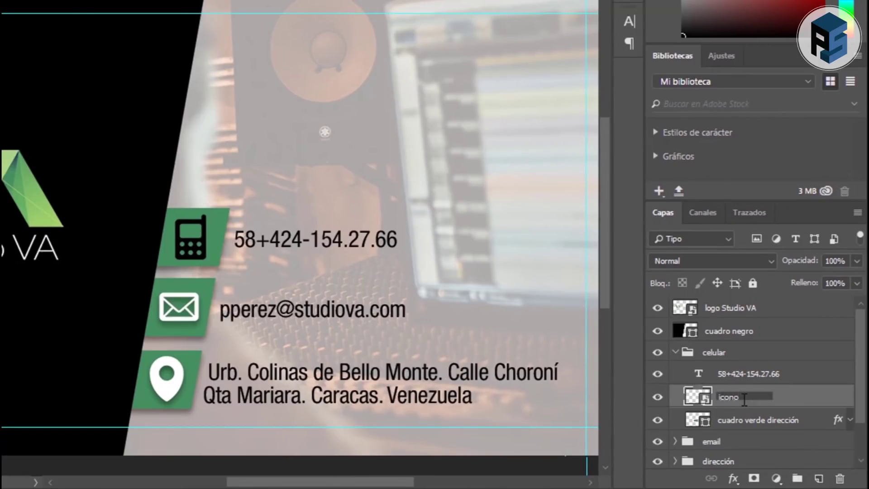
pyautogui.write('r')
pyautogui.press('Return')
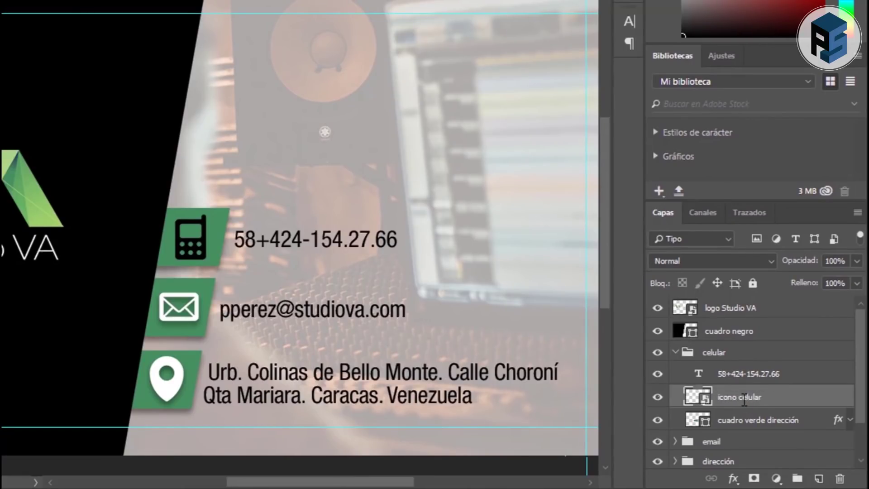
# - Copy the icono email layer style and paste it onto icono celular
pyautogui.click(676, 442)
pyautogui.scroll(-2, 732, 406)
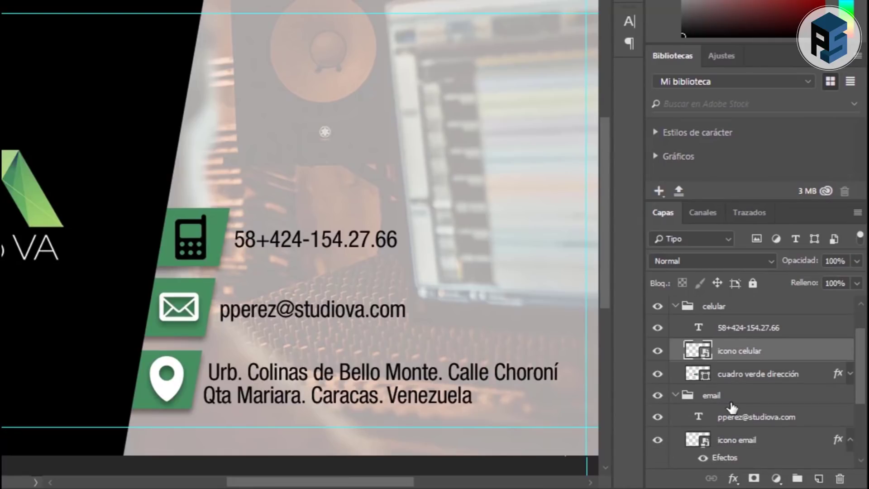
pyautogui.scroll(-1, 732, 441)
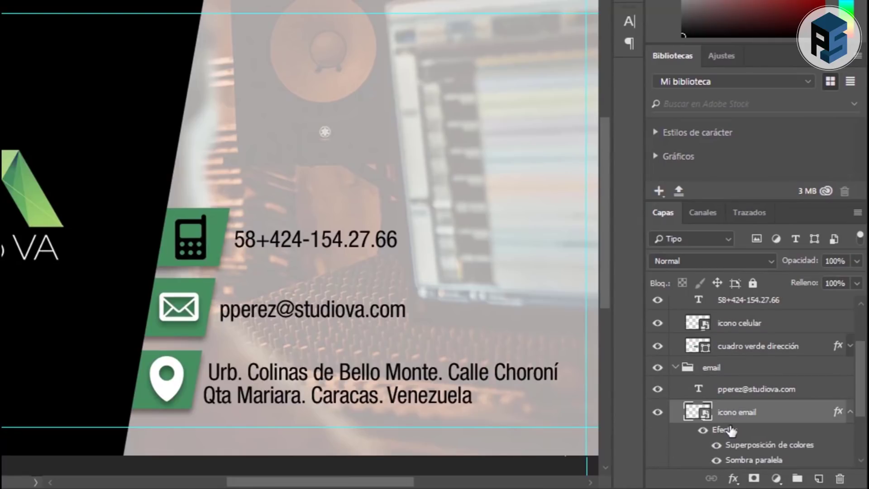
pyautogui.rightClick(740, 413)
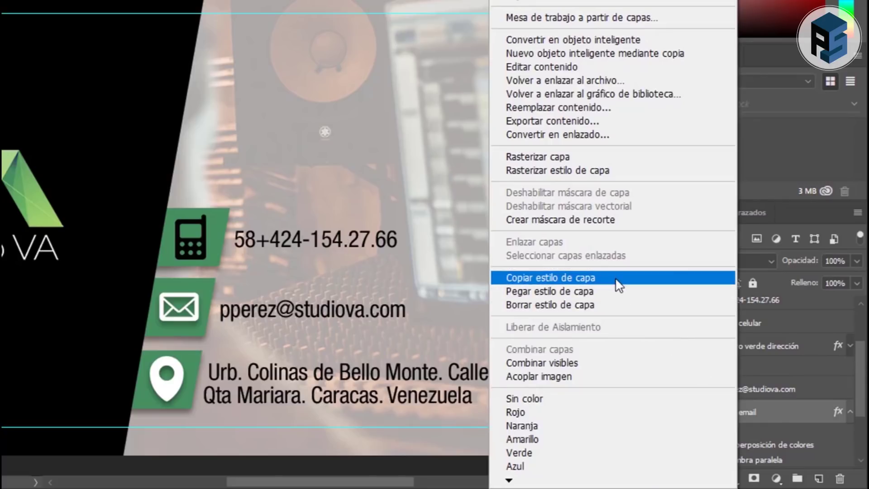
pyautogui.click(618, 278)
pyautogui.click(739, 323)
pyautogui.rightClick(739, 323)
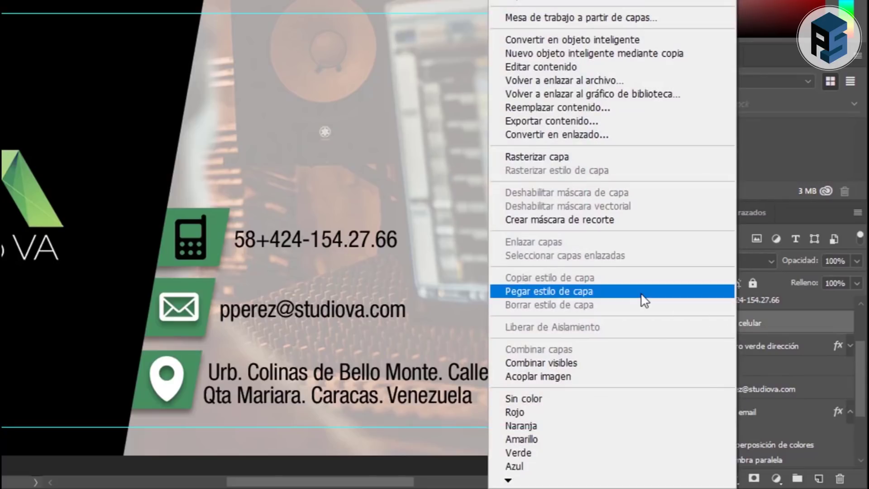
pyautogui.click(641, 292)
# - Nudge the phone icon slightly right, save the card, and collapse the email and celular groups
pyautogui.hotkey('ctrl', 't')
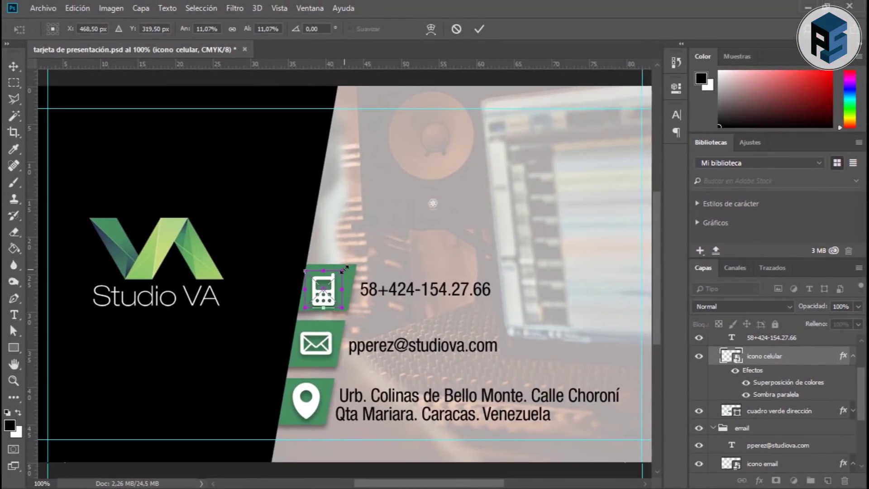
pyautogui.press('Return')
pyautogui.press('Right')
pyautogui.press('Right')
pyautogui.press('Right')
pyautogui.press('Right')
pyautogui.press('Right')
pyautogui.press('Right')
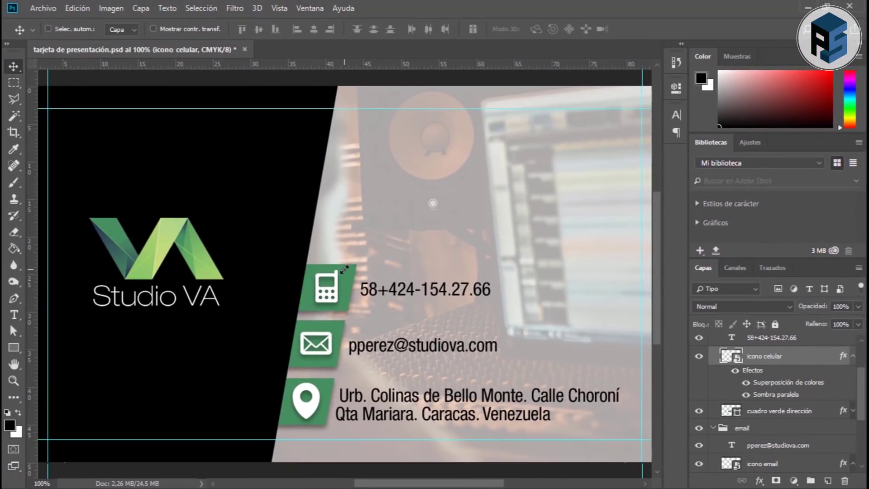
pyautogui.click(43, 8)
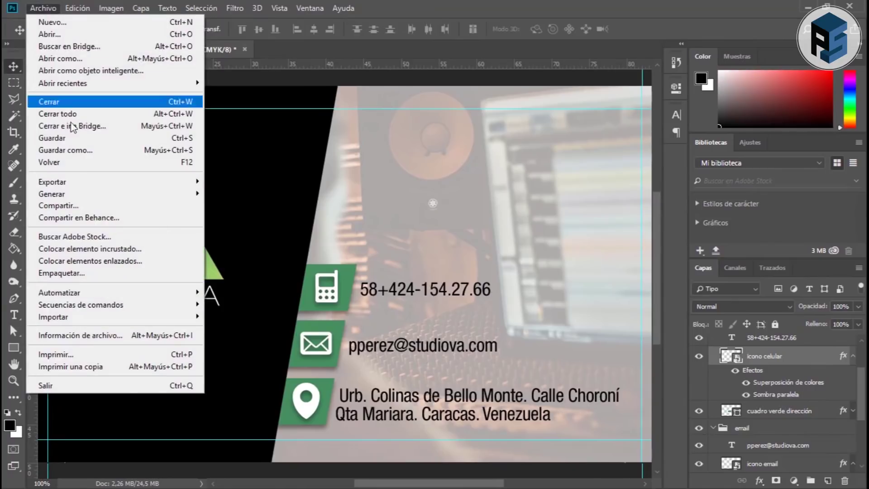
pyautogui.click(55, 137)
pyautogui.scroll(1, 788, 375)
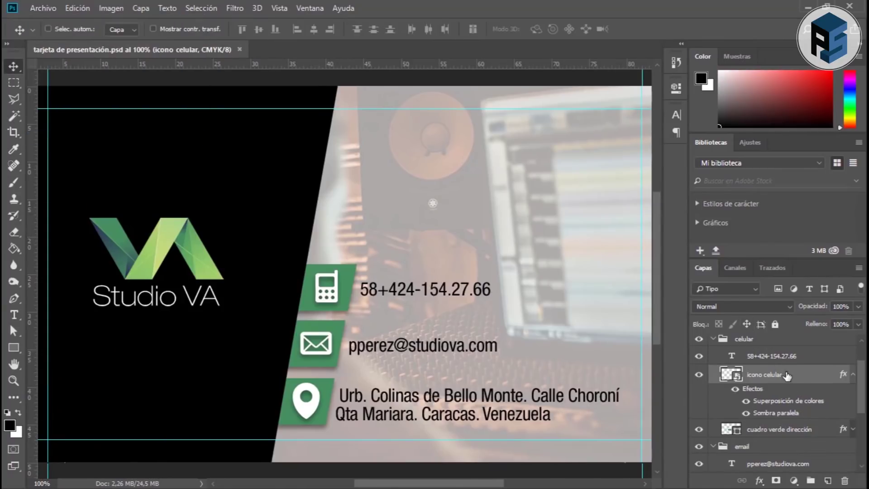
pyautogui.scroll(1, 779, 380)
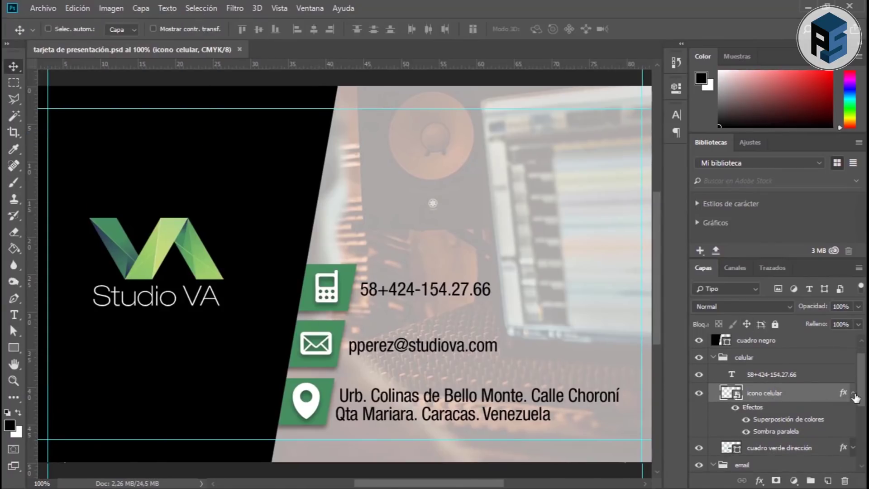
pyautogui.click(854, 393)
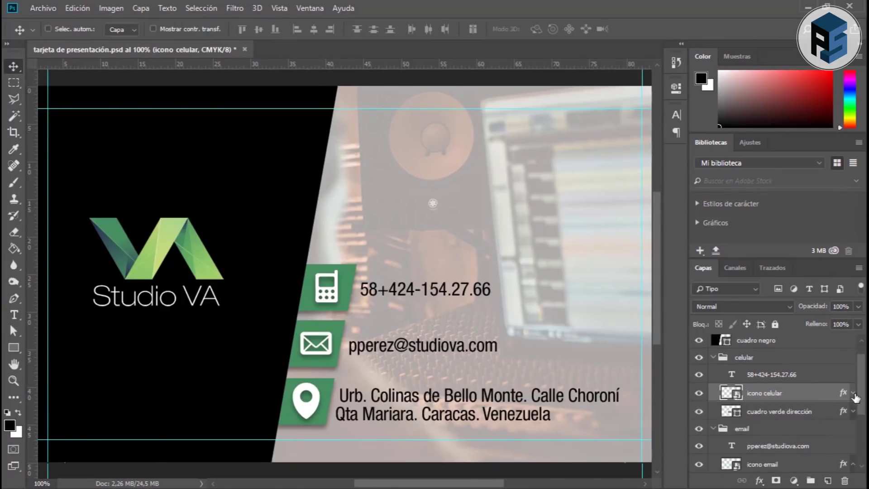
pyautogui.click(713, 428)
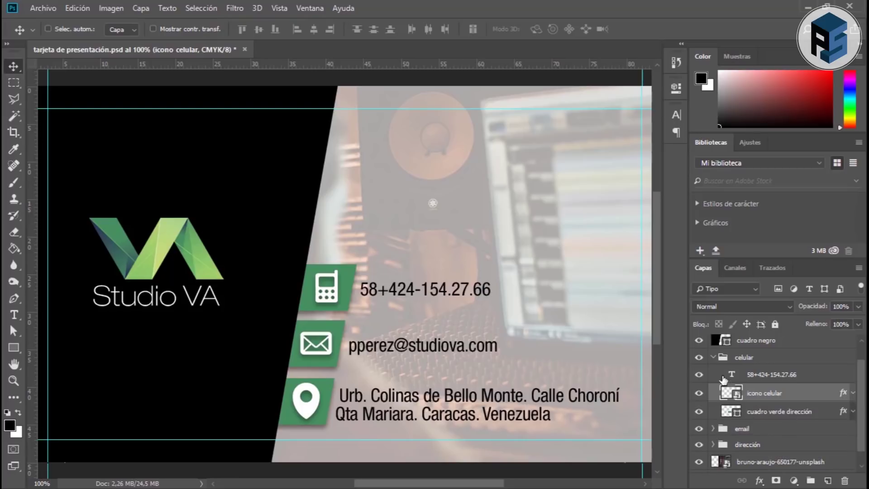
pyautogui.click(714, 358)
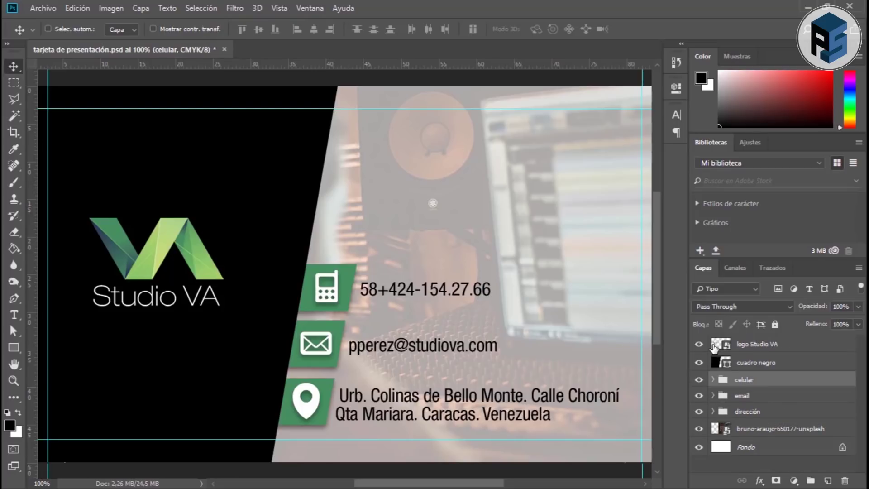
# - Duplicate the celular group as teléfono and nudge it above the mobile row
pyautogui.rightClick(747, 383)
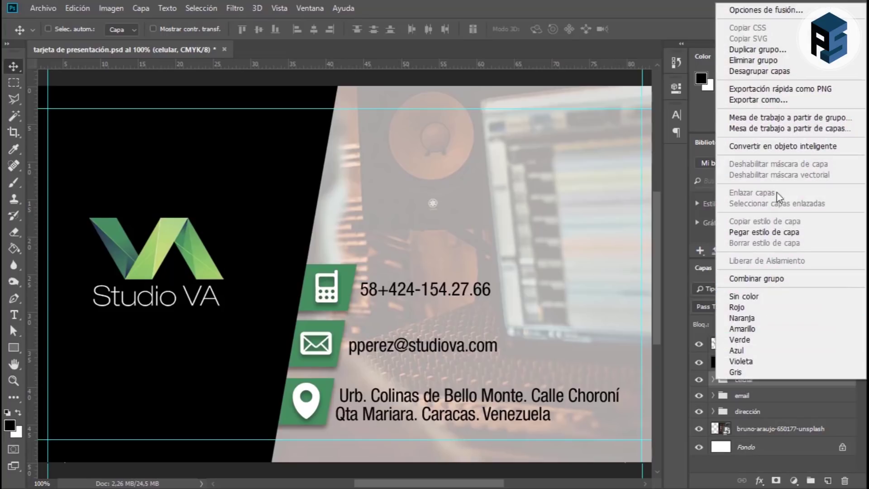
pyautogui.click(771, 50)
pyautogui.write('telefono')
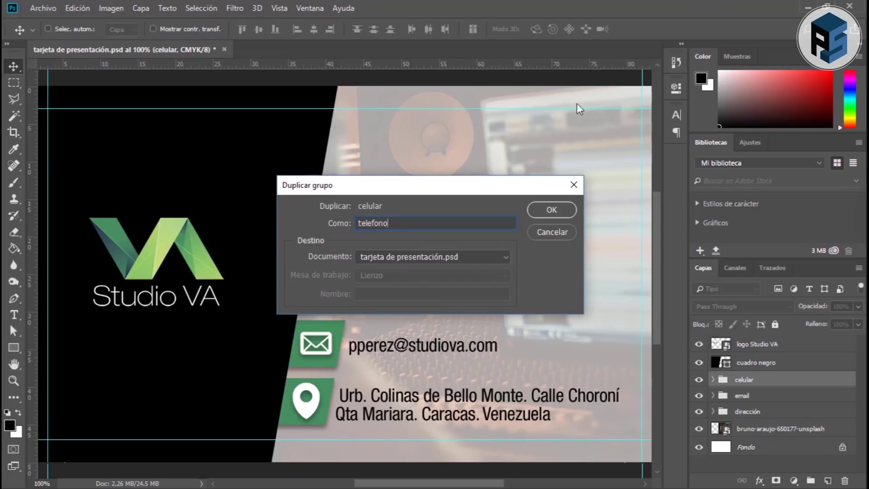
pyautogui.click(554, 211)
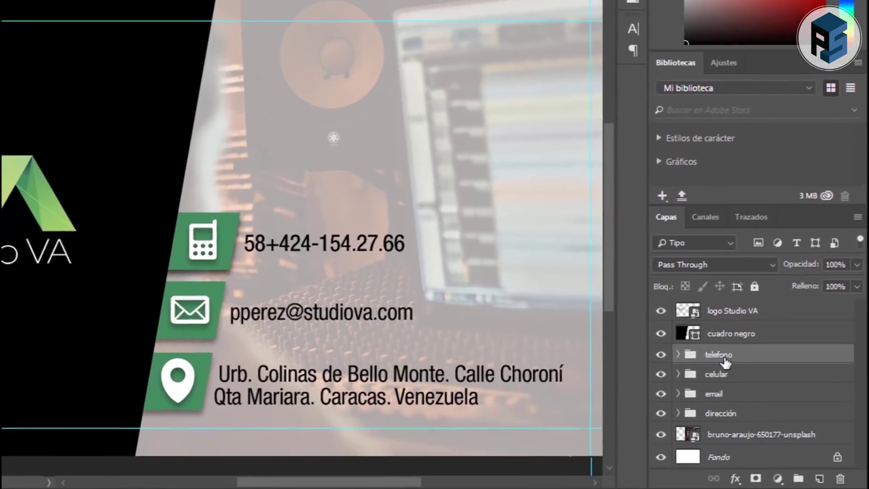
pyautogui.doubleClick(724, 356)
pyautogui.click(717, 353)
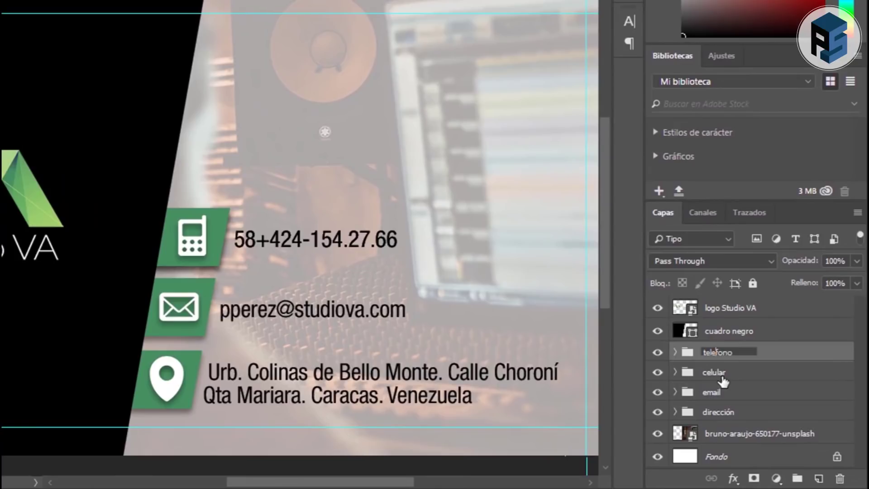
pyautogui.write('é')
pyautogui.press('Return')
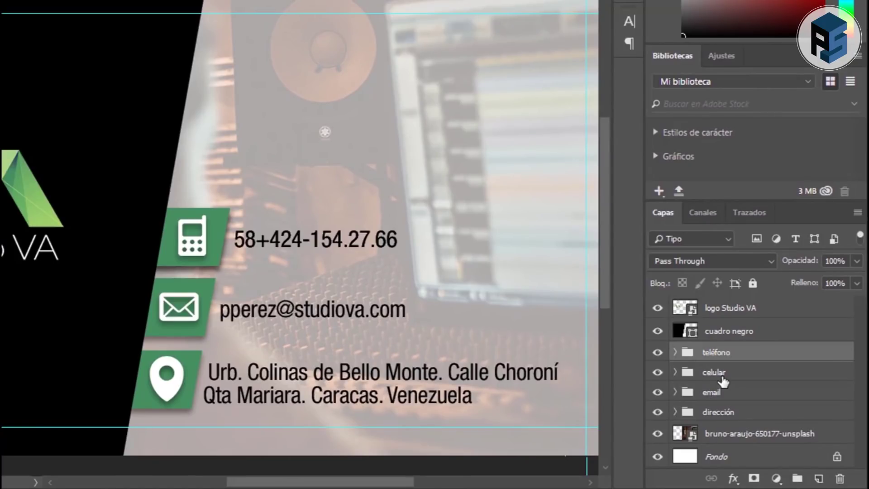
pyautogui.hotkey('shift', 'Up')
pyautogui.hotkey('shift', 'Up')
pyautogui.hotkey('shift', 'Up')
pyautogui.hotkey('shift', 'Up')
pyautogui.hotkey('shift', 'Up')
pyautogui.hotkey('shift', 'Up')
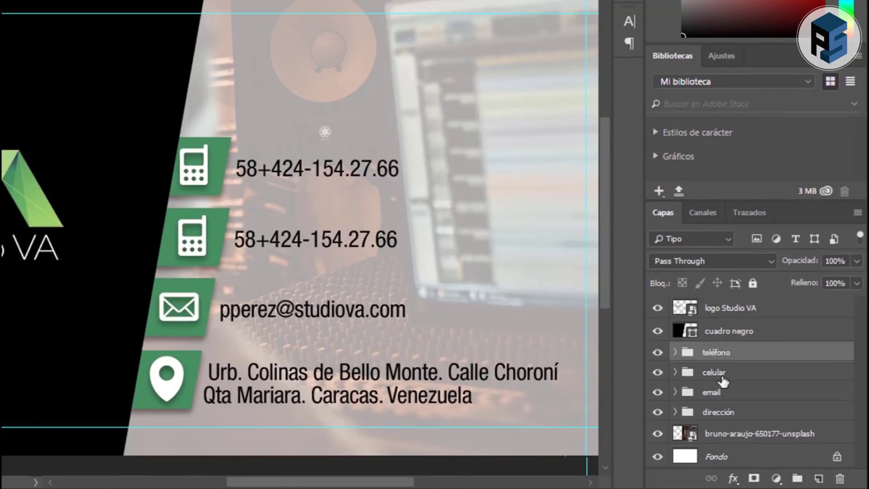
pyautogui.press('Right')
pyautogui.press('Right')
pyautogui.press('Right')
pyautogui.press('Right')
pyautogui.press('Right')
pyautogui.press('Right')
pyautogui.press('Down')
pyautogui.press('Down')
pyautogui.press('Down')
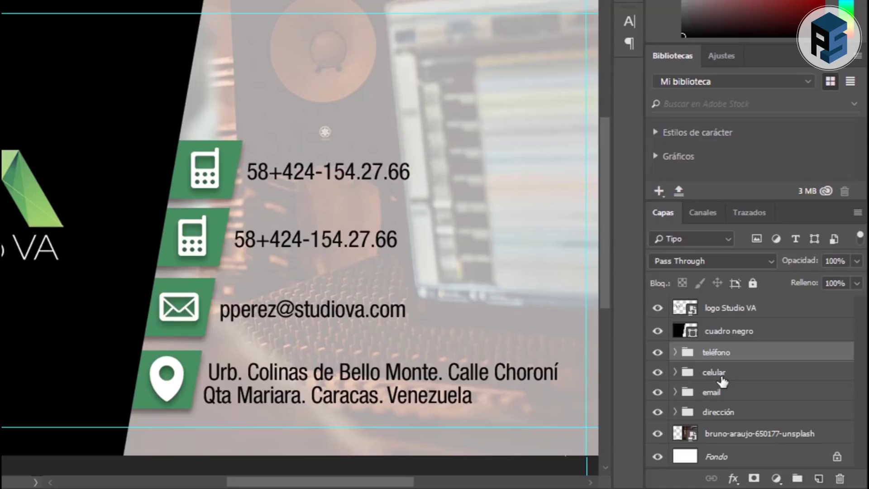
# - Change the teléfono row's text to the landline number and delete its copied mobile icon
pyautogui.click(676, 352)
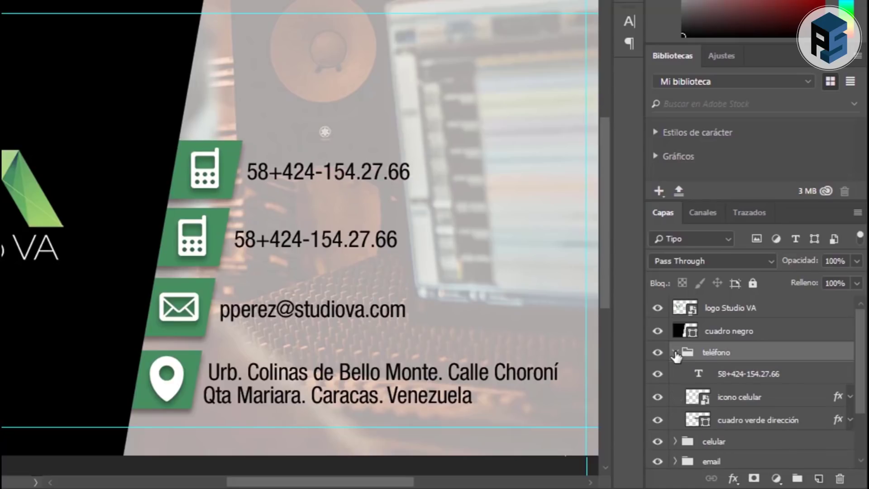
pyautogui.doubleClick(698, 374)
pyautogui.press('Left')
pyautogui.press('Right')
pyautogui.press('Right')
pyautogui.press('Right')
pyautogui.hotkey('shift', 'End')
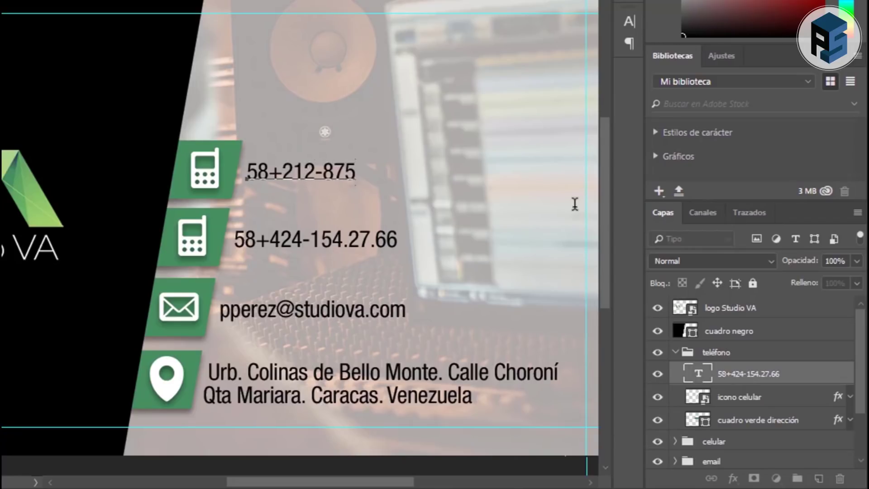
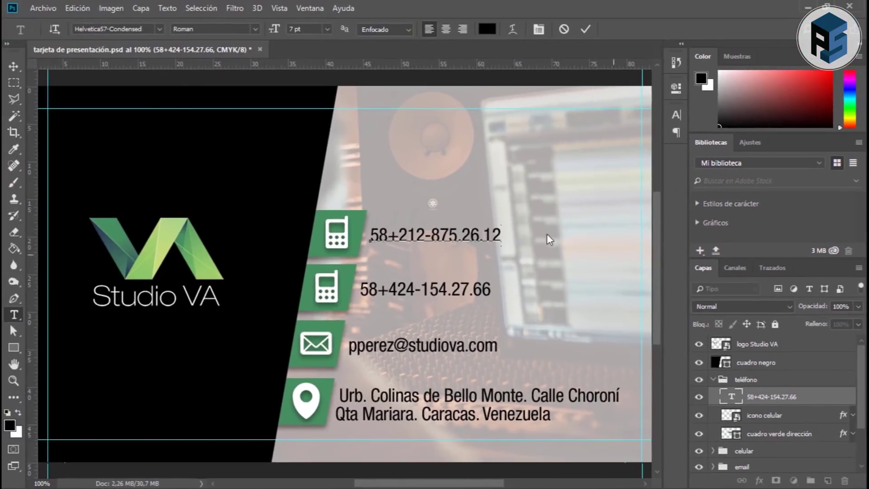
pyautogui.click(19, 67)
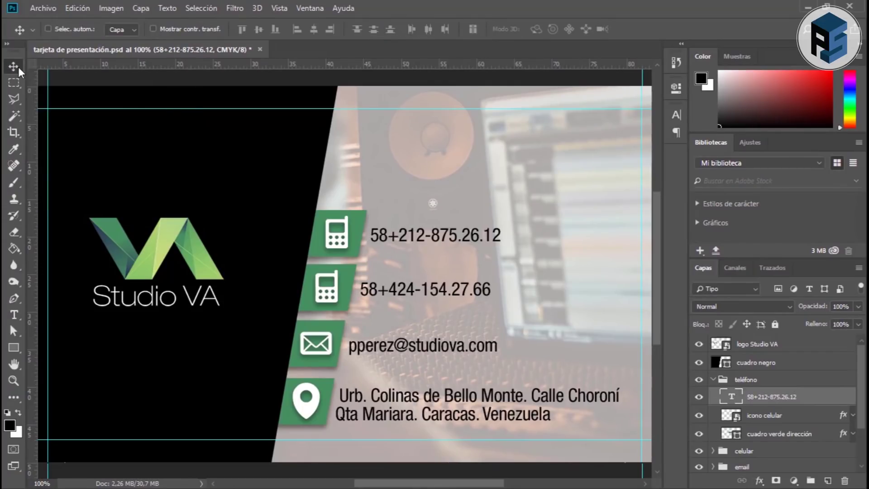
pyautogui.click(762, 415)
pyautogui.press('Delete')
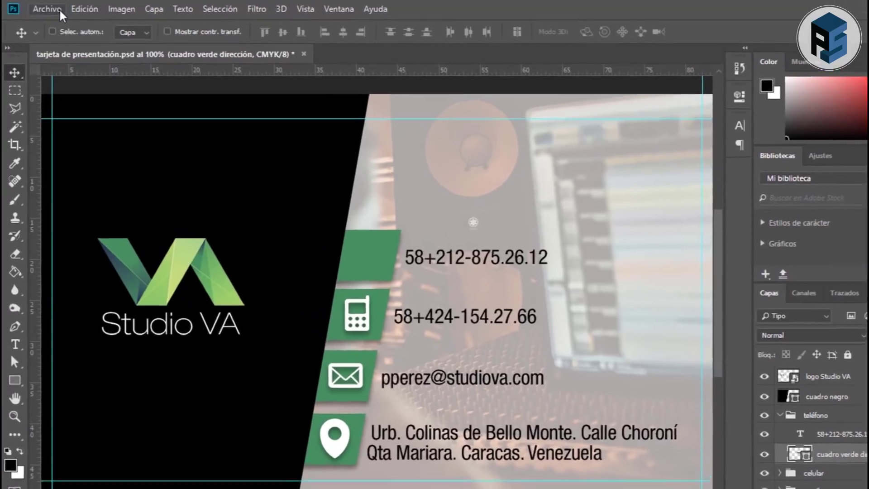
# - Place the home phone icon, shrunk and positioned beside the landline number on the teléfono row
pyautogui.click(54, 8)
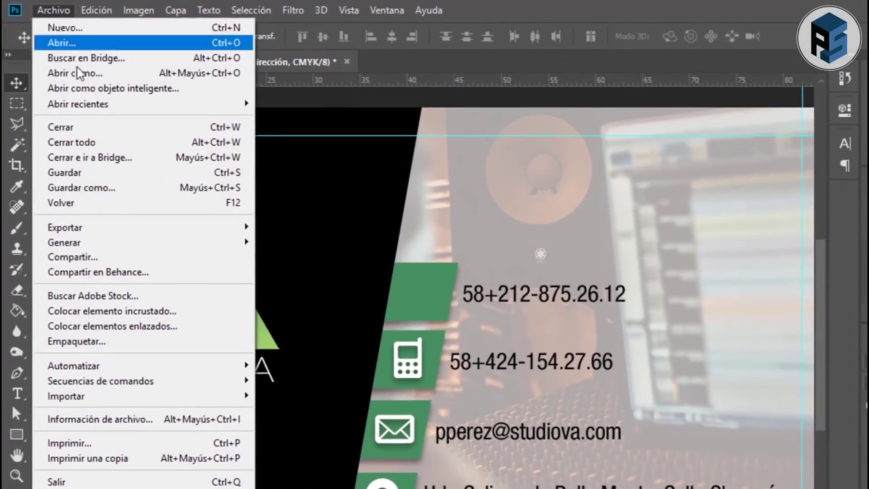
pyautogui.click(132, 311)
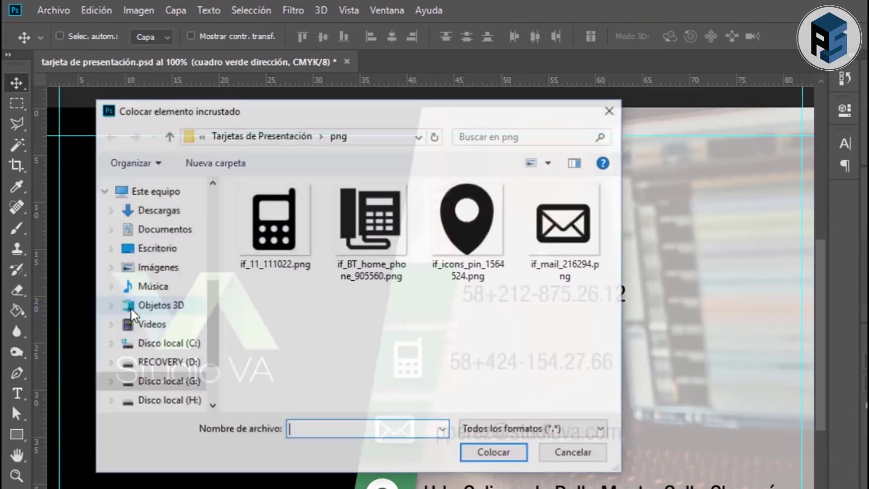
pyautogui.click(376, 244)
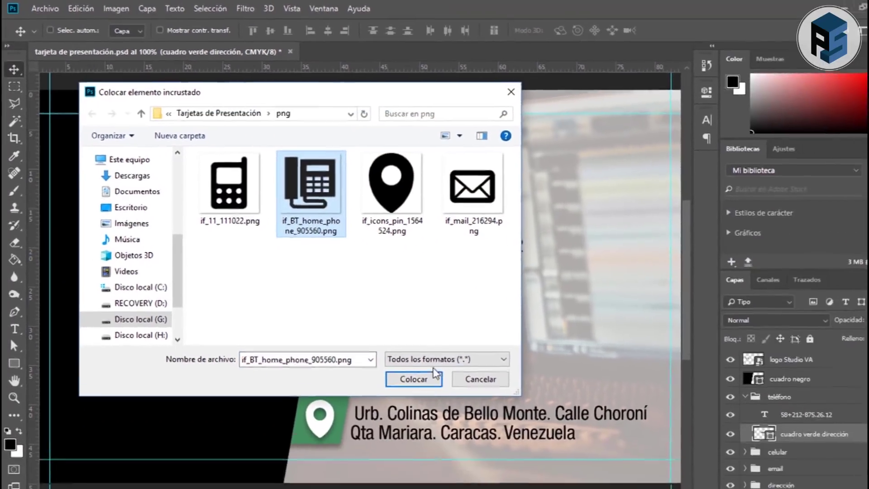
pyautogui.click(413, 379)
pyautogui.moveTo(475, 107); pyautogui.dragTo(273, 307)
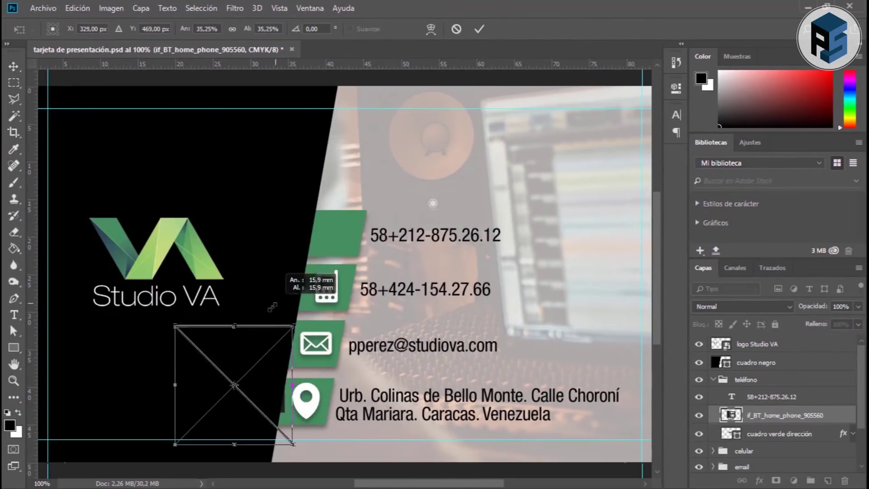
pyautogui.moveTo(234, 384); pyautogui.dragTo(534, 203)
pyautogui.moveTo(587, 145)
pyautogui.mouseDown()
pyautogui.moveTo(514, 220)
pyautogui.moveTo(400, 236)
pyautogui.mouseUp()
pyautogui.press('Return')
pyautogui.moveTo(351, 237); pyautogui.dragTo(350, 236)
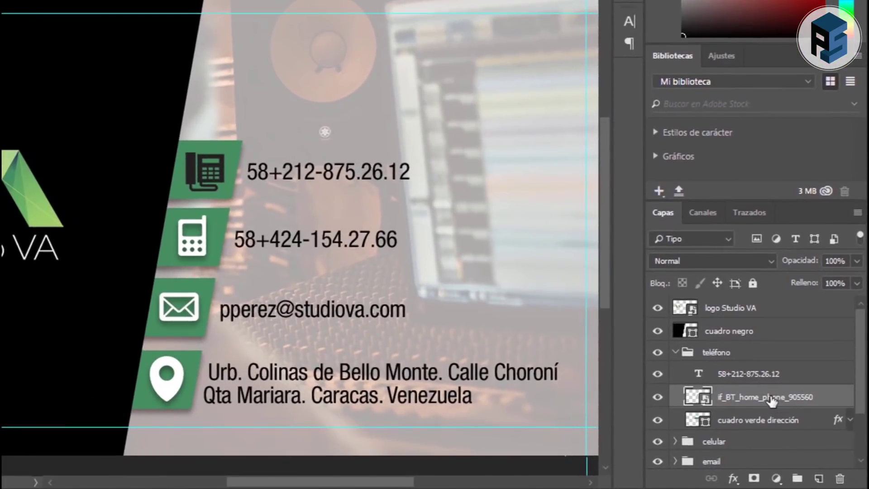
# - Rename the home-phone icon layer to icono teléfono
pyautogui.doubleClick(771, 398)
pyautogui.write('icono teléfono')
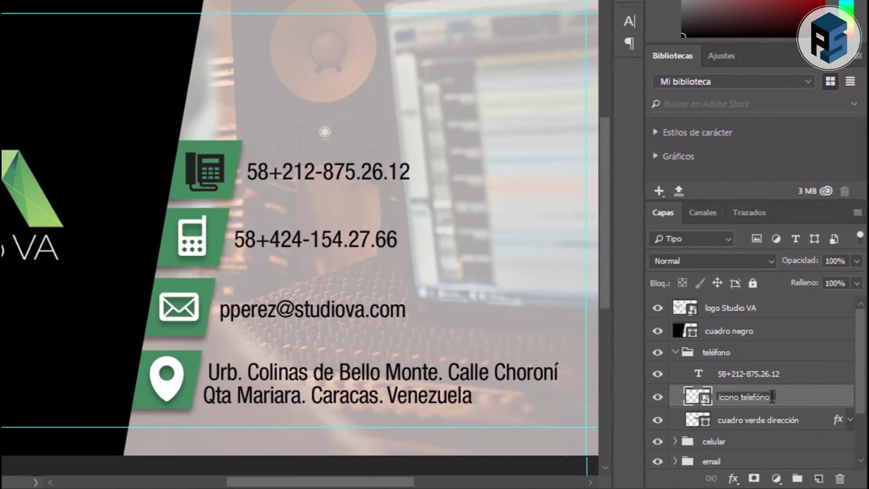
pyautogui.hotkey('shift', 'Left')
pyautogui.hotkey('shift', 'Left')
pyautogui.hotkey('shift', 'Left')
pyautogui.write('ono')
pyautogui.press('Return')
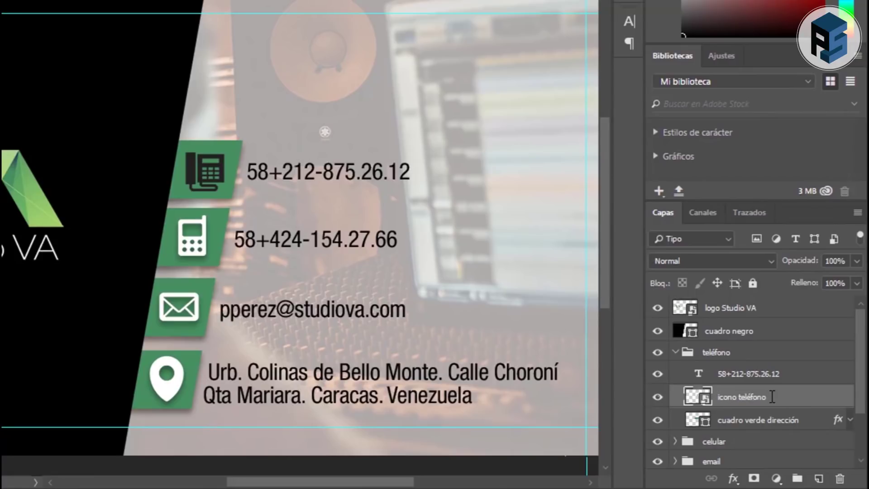
pyautogui.click(689, 442)
pyautogui.click(675, 442)
# - Copy the icono celular layer style and paste it onto icono teléfono
pyautogui.scroll(-3, 773, 412)
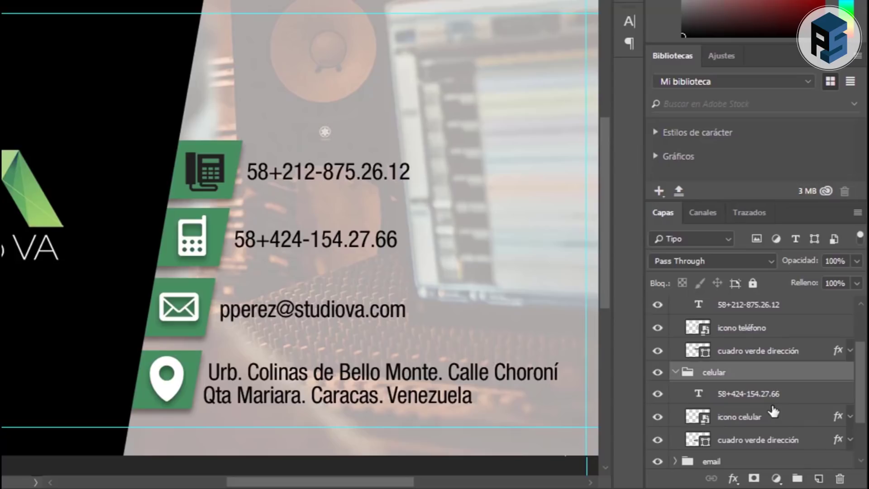
pyautogui.click(745, 417)
pyautogui.rightClick(744, 416)
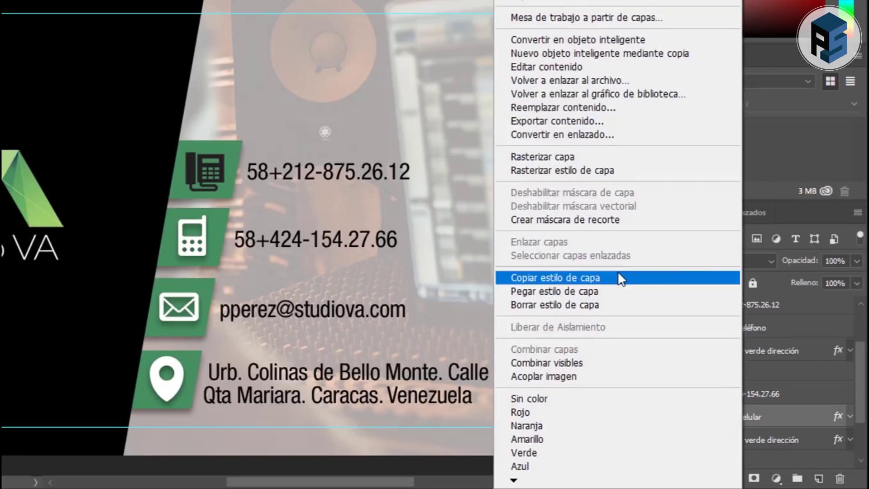
pyautogui.click(619, 276)
pyautogui.click(675, 372)
pyautogui.click(744, 328)
pyautogui.rightClick(746, 327)
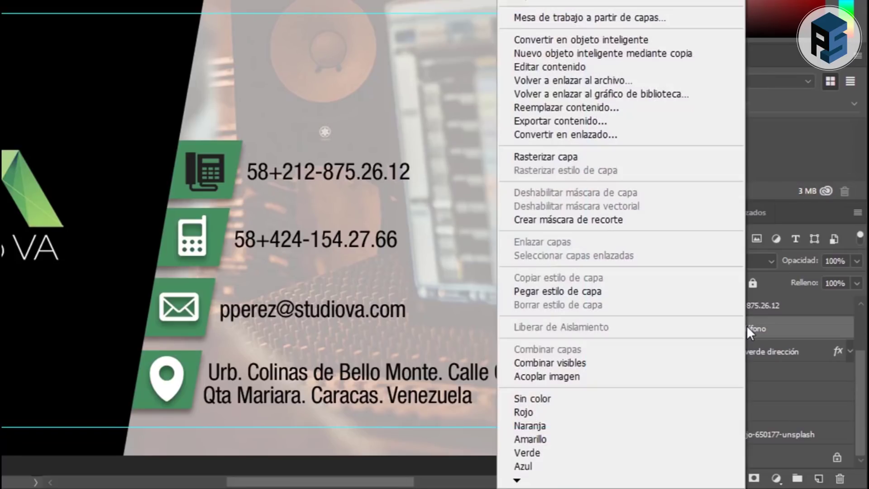
pyautogui.click(637, 292)
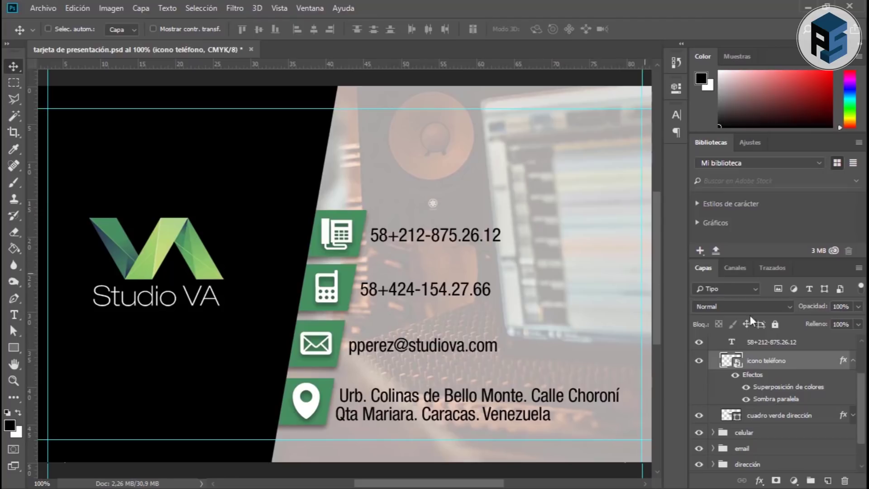
pyautogui.click(854, 361)
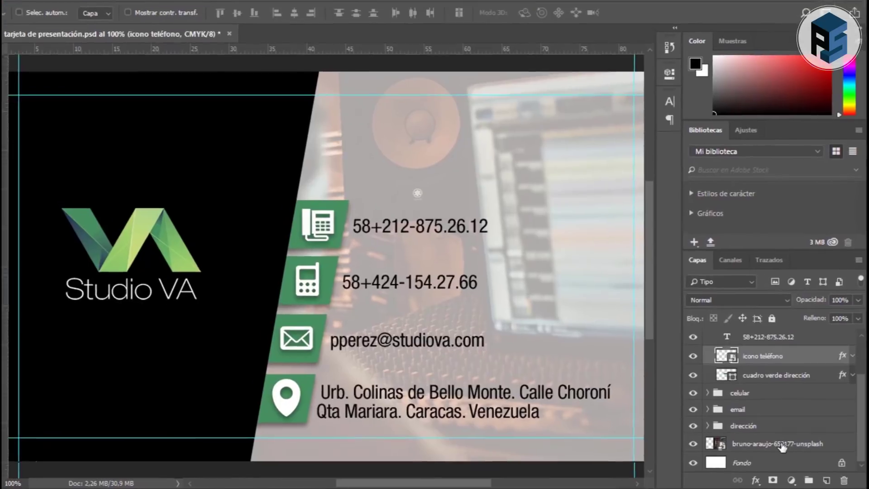
# - Rasterize the bruno-araujo background photo layer
pyautogui.click(785, 448)
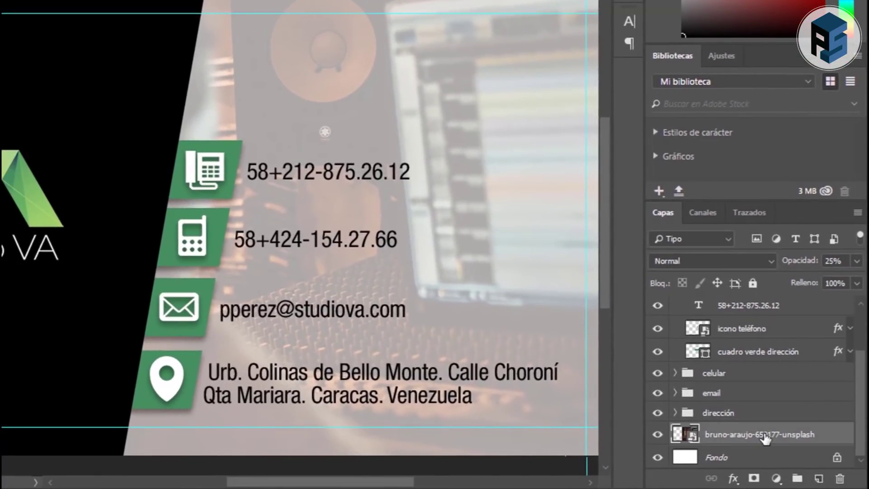
pyautogui.rightClick(765, 439)
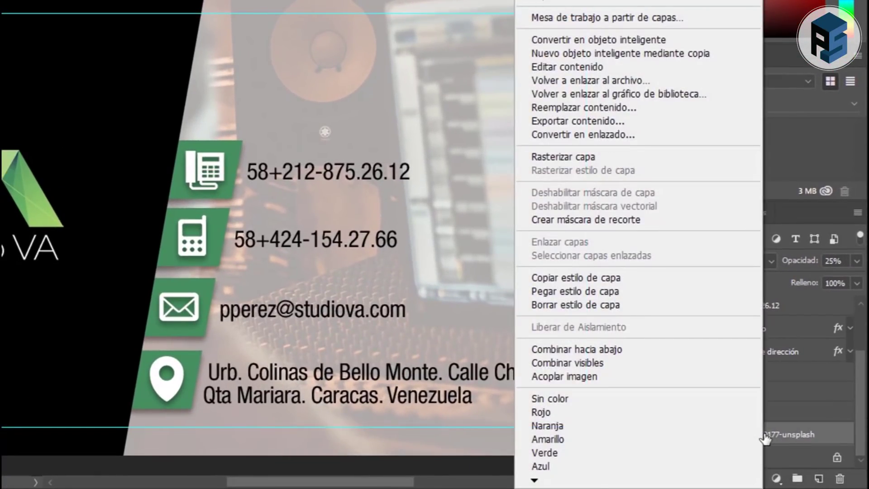
pyautogui.click(612, 154)
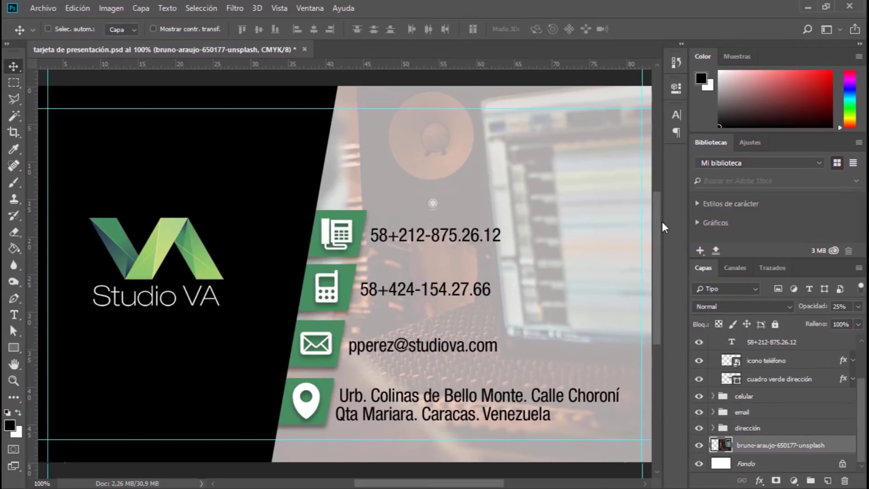
# - Marquee the white mark, fill it with Según el contenido, then deselect
pyautogui.click(14, 82)
pyautogui.moveTo(418, 195); pyautogui.dragTo(448, 215)
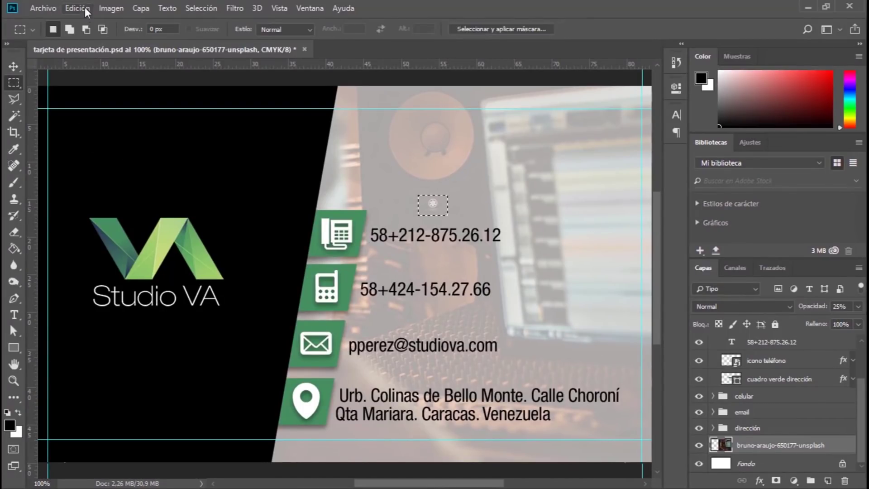
pyautogui.click(87, 8)
pyautogui.click(141, 153)
pyautogui.click(202, 190)
pyautogui.click(213, 245)
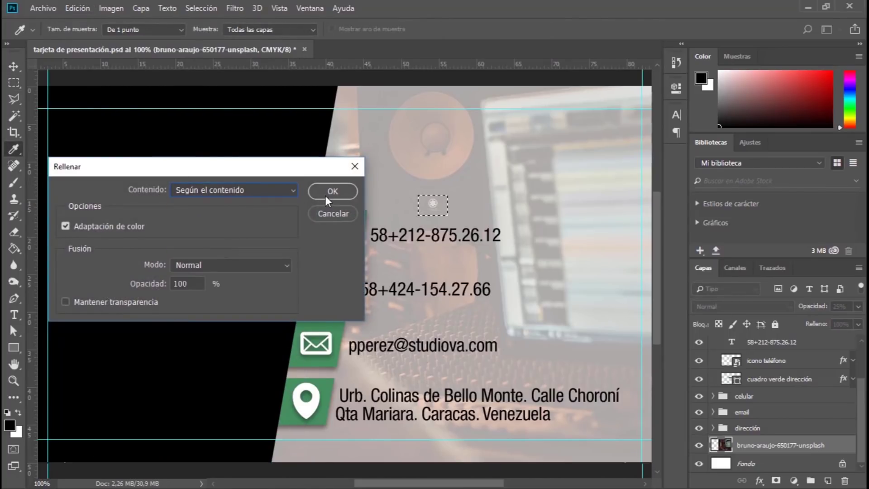
pyautogui.click(330, 192)
pyautogui.click(202, 8)
pyautogui.click(210, 34)
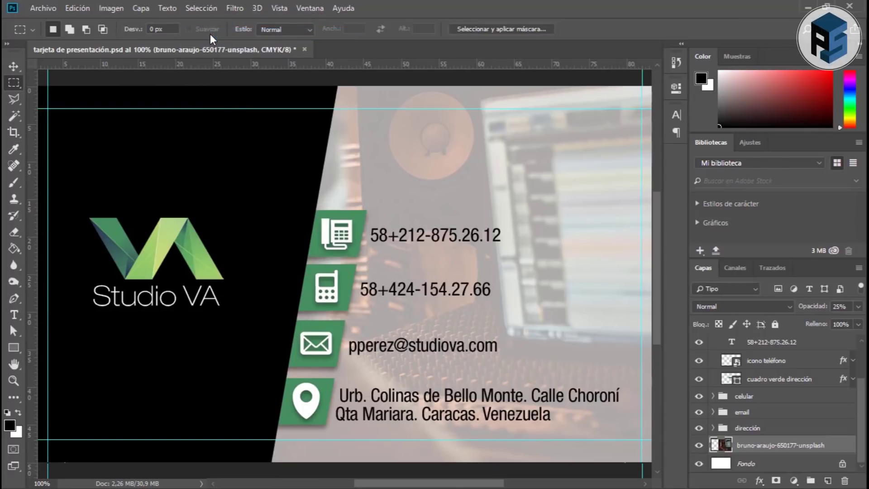
# - Save the card and collapse the teléfono group
pyautogui.click(55, 8)
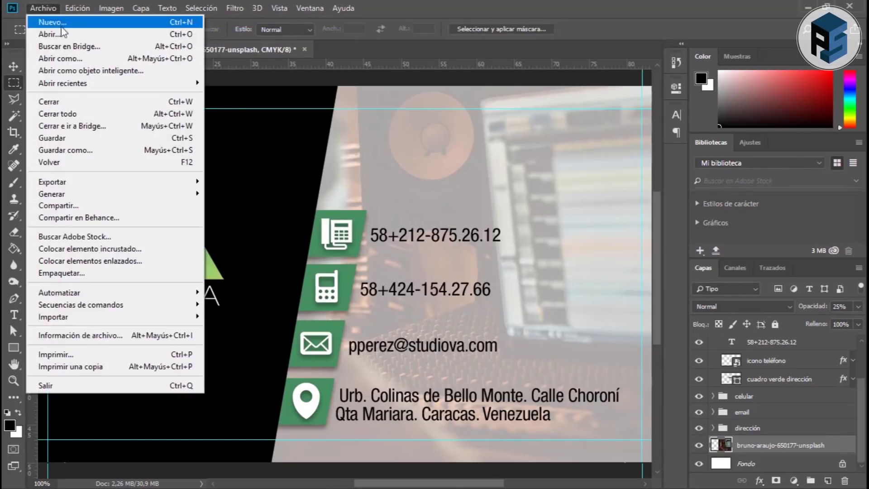
pyautogui.click(84, 137)
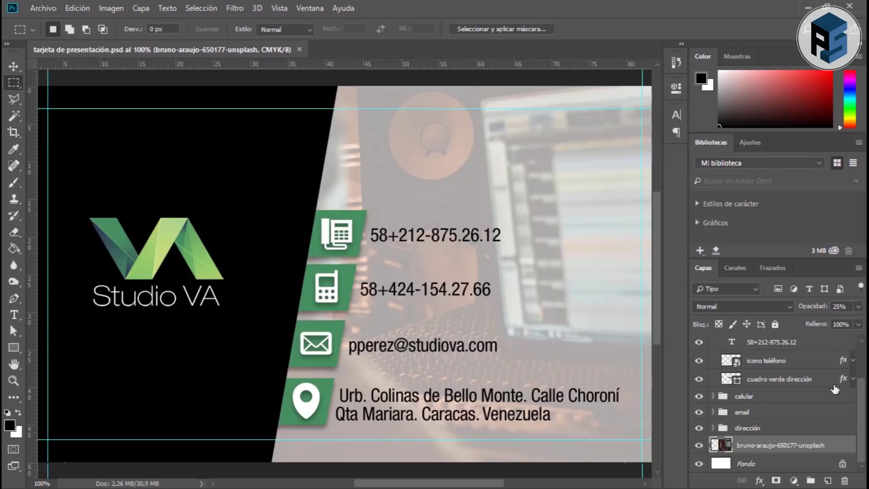
pyautogui.scroll(1, 835, 392)
pyautogui.scroll(2, 835, 392)
pyautogui.click(713, 379)
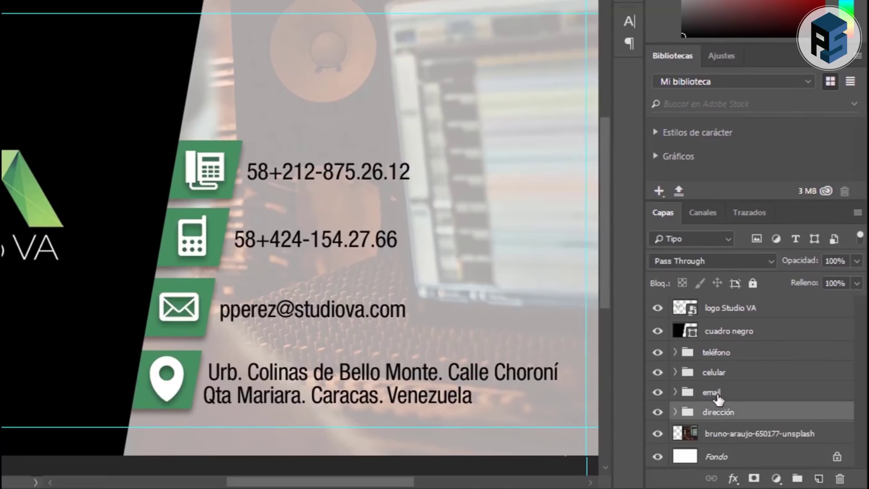
# - Select the teléfono, celular, email and dirección groups and distribute their vertical centres
pyautogui.keyDown('ctrl'); pyautogui.click(719, 394); pyautogui.keyUp('ctrl')
pyautogui.keyDown('ctrl'); pyautogui.click(720, 373); pyautogui.keyUp('ctrl')
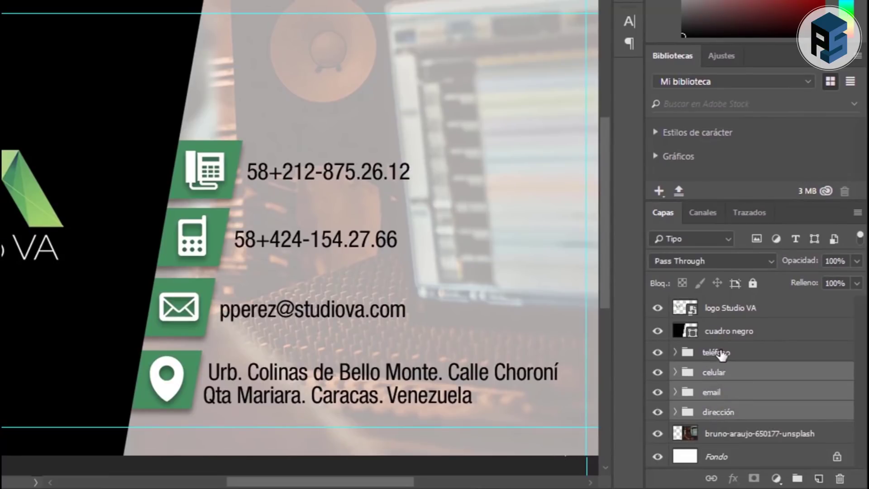
pyautogui.keyDown('ctrl'); pyautogui.click(721, 354); pyautogui.keyUp('ctrl')
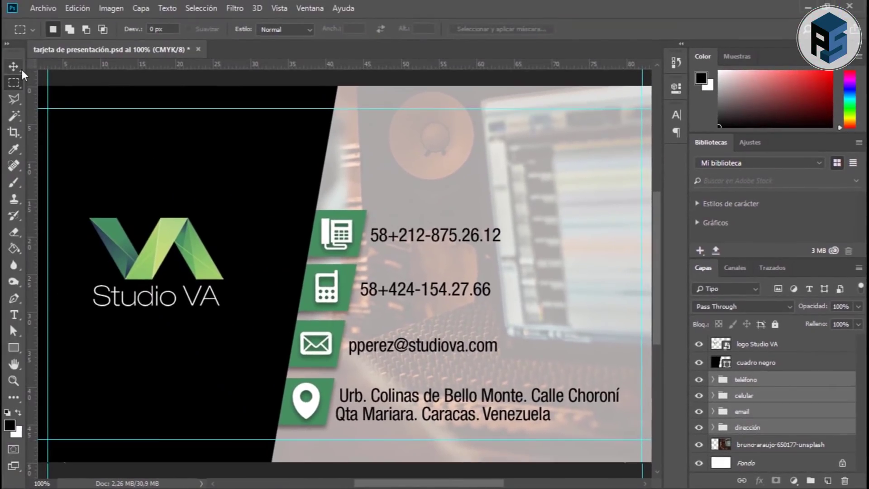
pyautogui.click(18, 68)
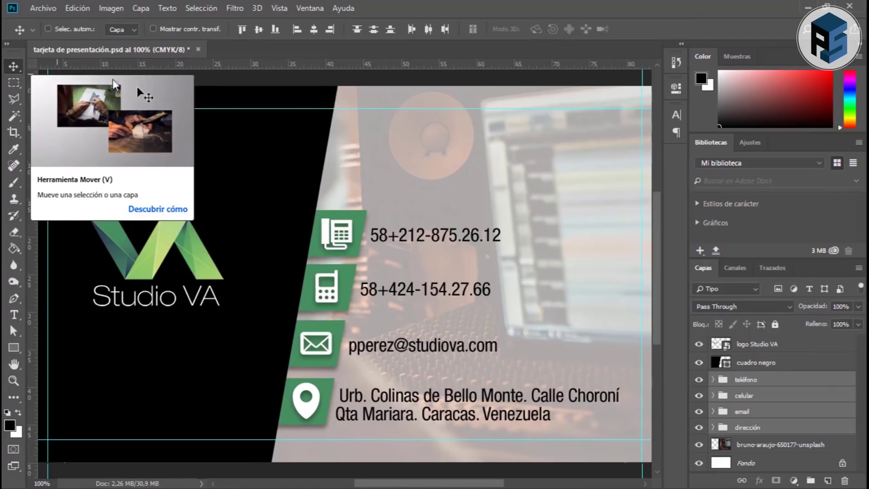
pyautogui.click(374, 30)
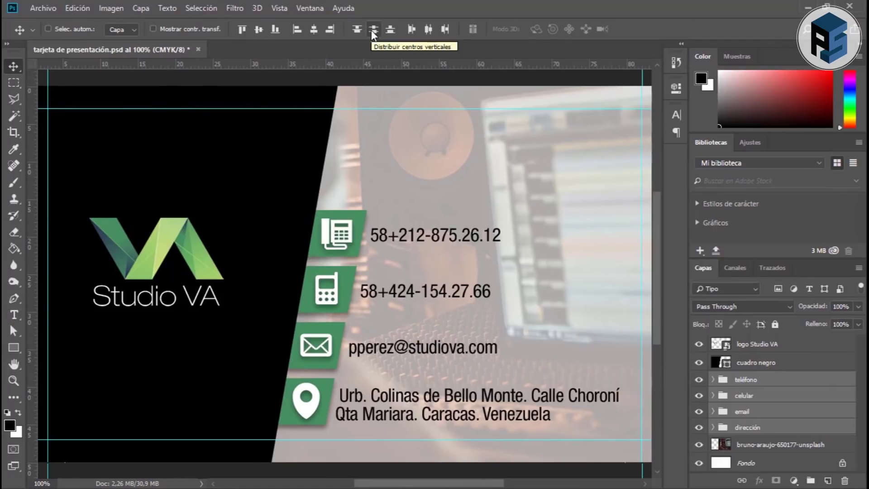
# - Add a studiova.com text layer at the card's lower left, above cuadro negro
pyautogui.click(13, 316)
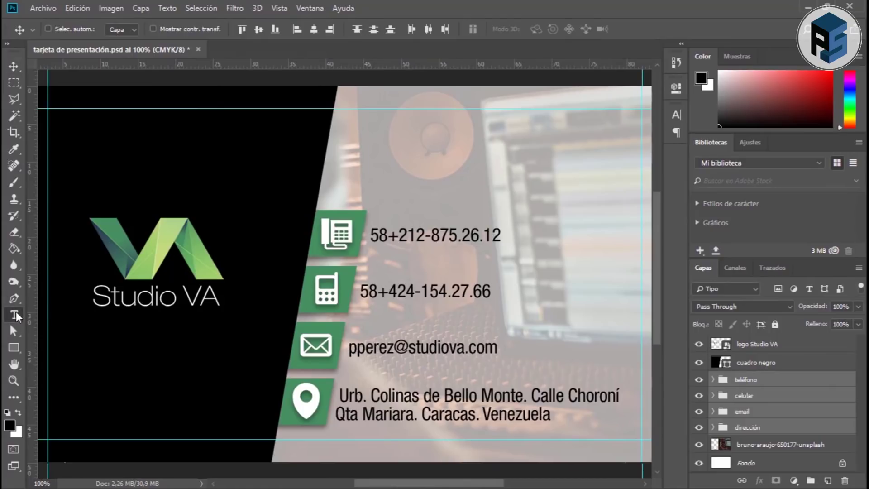
pyautogui.click(431, 142)
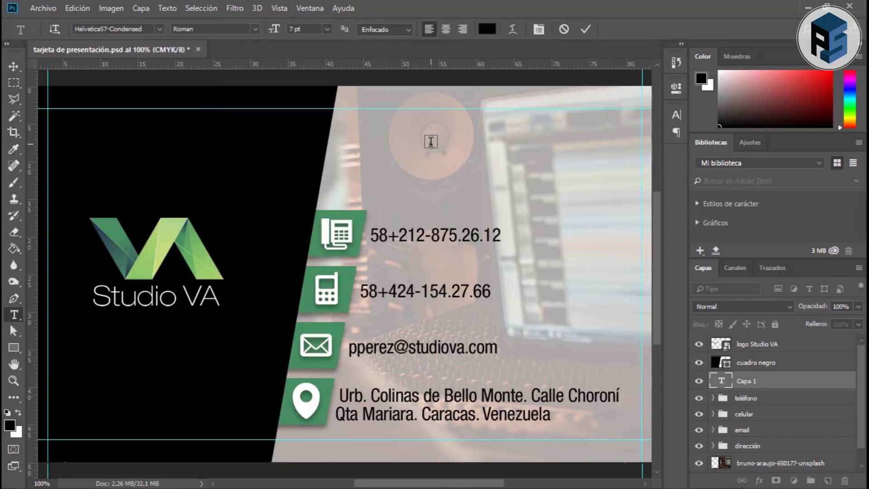
pyautogui.write('st')
pyautogui.write('udiova.com')
pyautogui.hotkey('ctrl', 'Return')
pyautogui.press('v')
pyautogui.moveTo(438, 151); pyautogui.dragTo(153, 408)
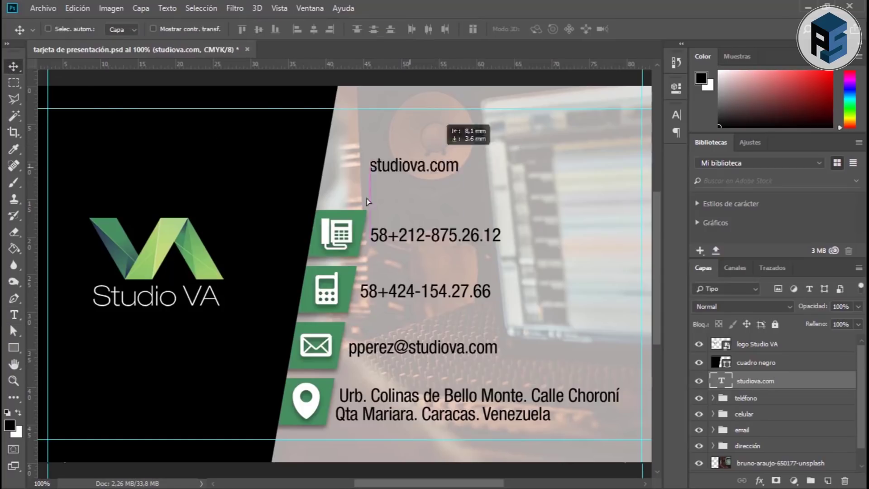
pyautogui.moveTo(754, 381); pyautogui.dragTo(757, 358)
# - Make the studiova.com text white and move it just beneath the logo
pyautogui.doubleClick(722, 363)
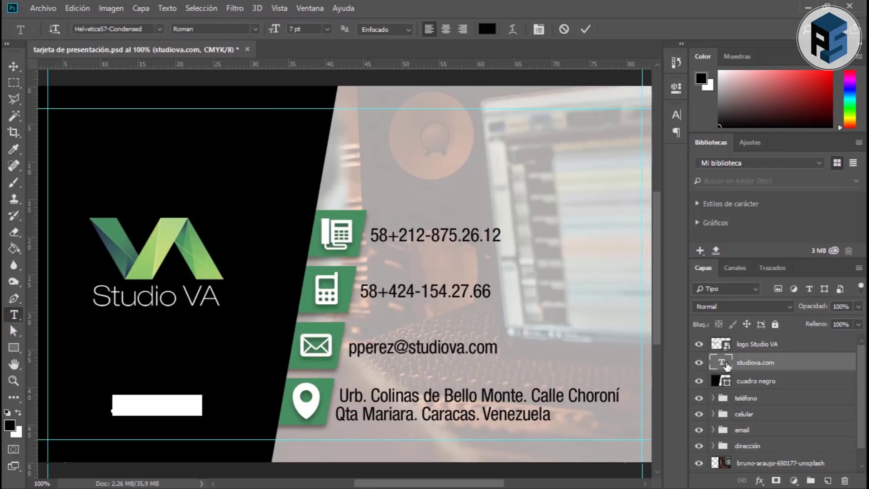
pyautogui.click(492, 37)
pyautogui.click(514, 150)
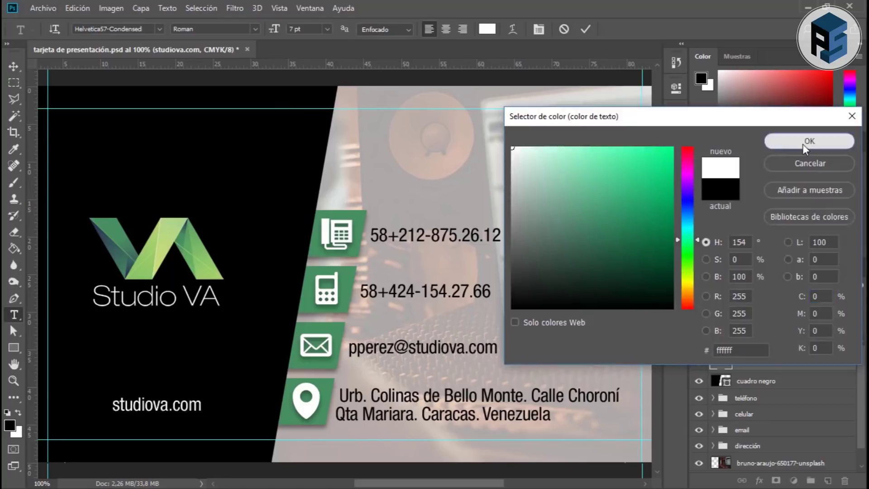
pyautogui.click(803, 144)
pyautogui.hotkey('ctrl', 'Return')
pyautogui.press('v')
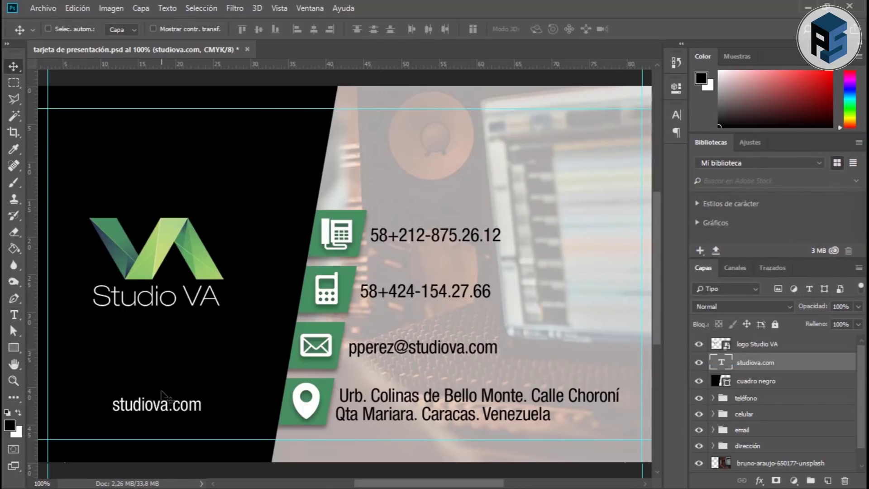
pyautogui.moveTo(162, 406); pyautogui.dragTo(163, 416)
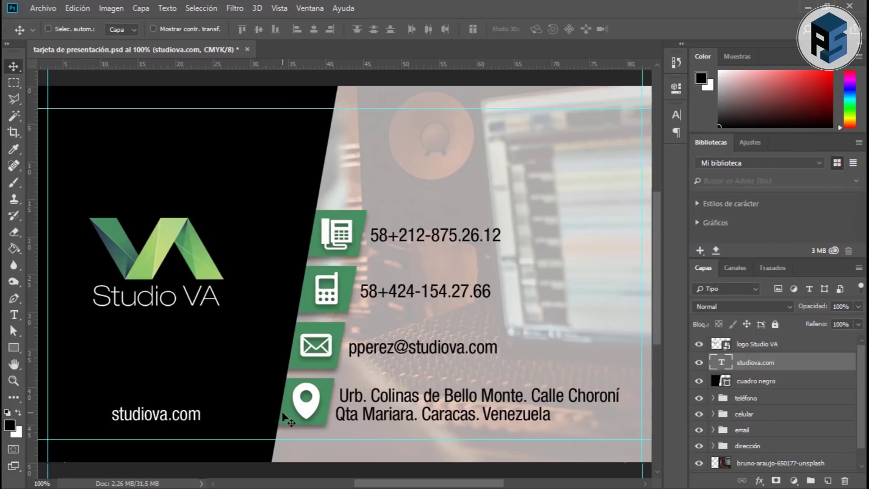
# - Centre studiova.com horizontally with the logo Studio VA layer and save the card
pyautogui.click(770, 350)
pyautogui.keyDown('ctrl'); pyautogui.click(770, 365); pyautogui.keyUp('ctrl')
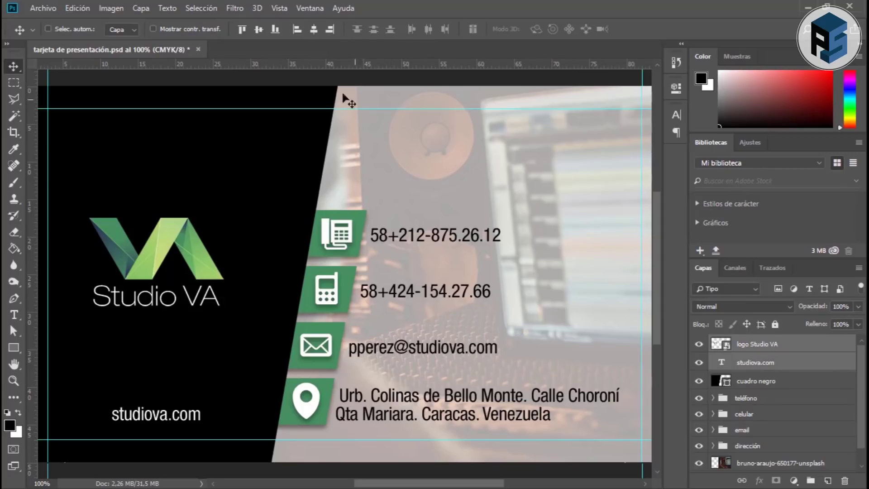
pyautogui.click(316, 32)
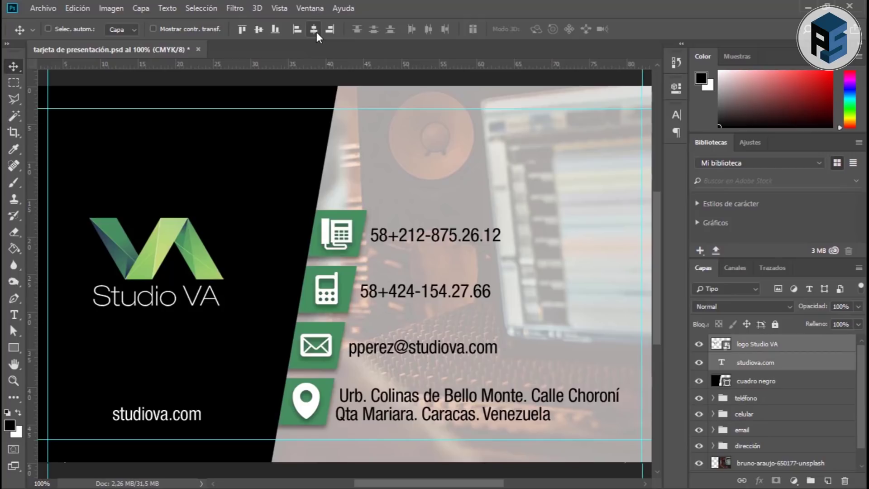
pyautogui.click(43, 8)
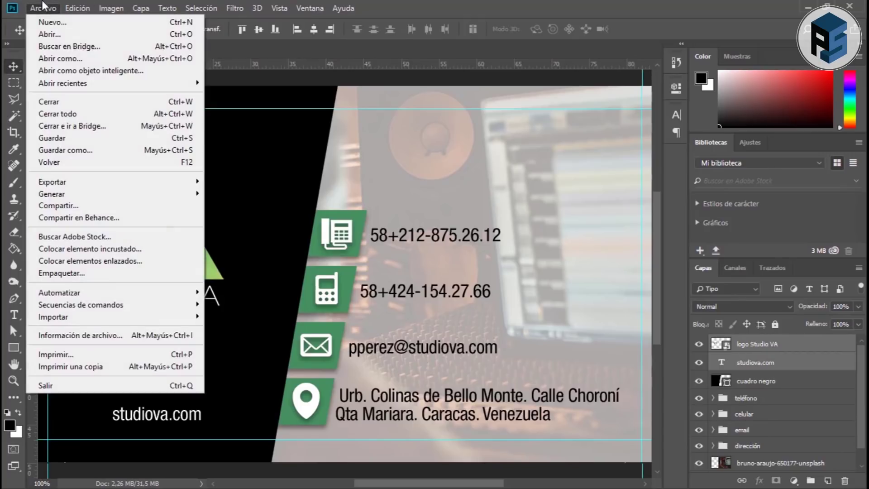
pyautogui.click(64, 138)
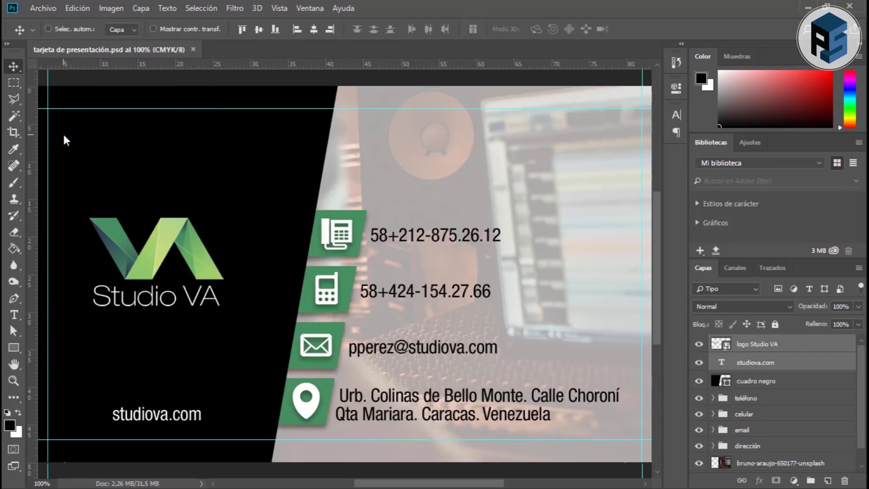
pyautogui.click(750, 362)
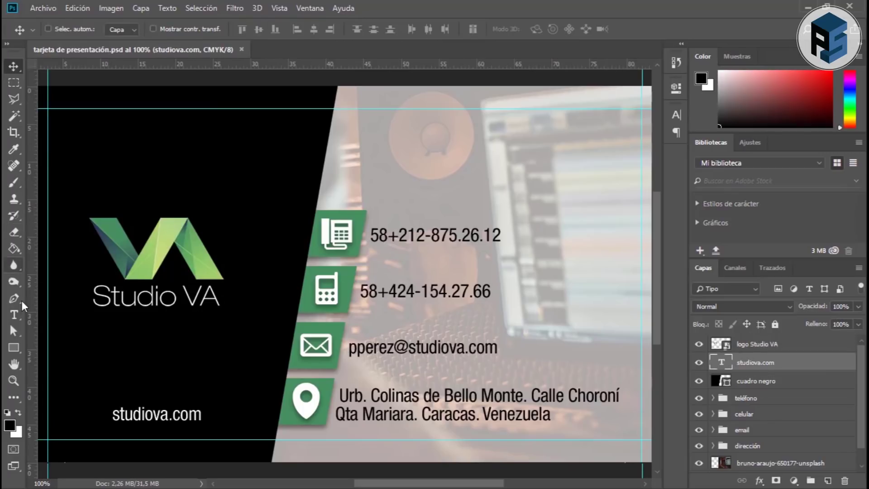
# - Type the cardholder's name with accented surname and the title Ingeniero de Sonido, top right
pyautogui.click(12, 318)
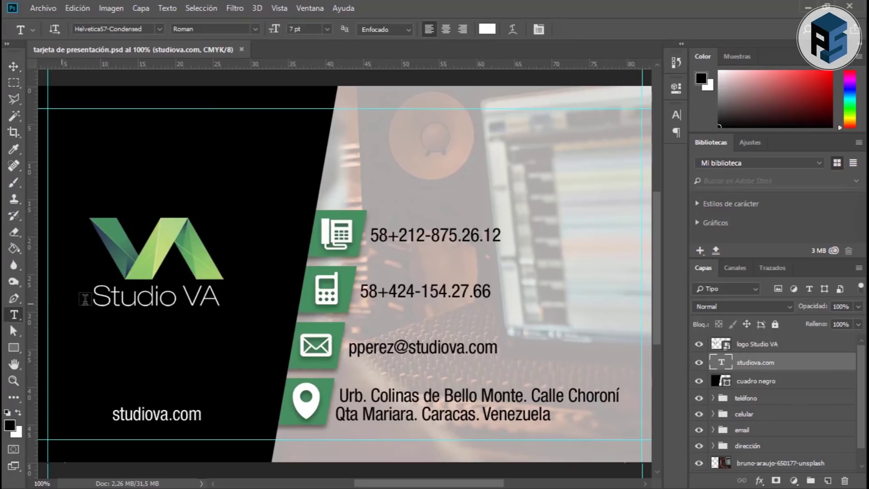
pyautogui.click(563, 139)
pyautogui.write('Pedro Perez')
pyautogui.moveTo(613, 136); pyautogui.dragTo(619, 139)
pyautogui.write('é')
pyautogui.press('Return')
pyautogui.write('Ingeniero de S')
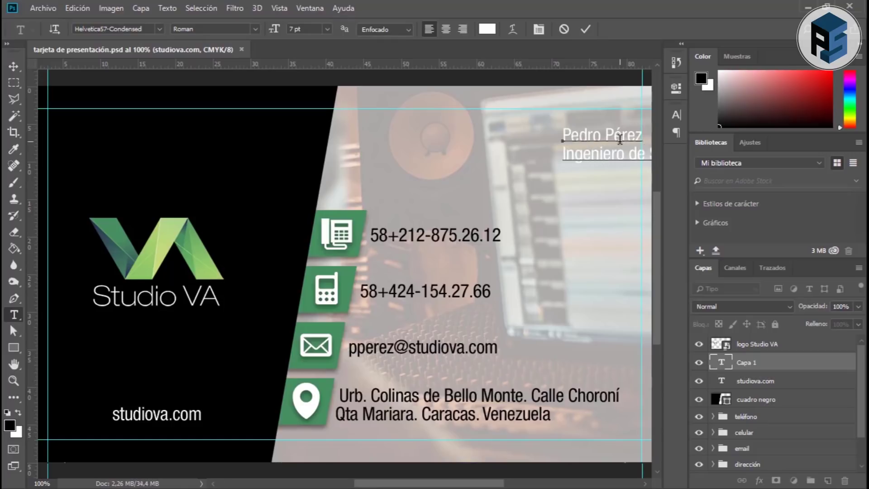
pyautogui.hotkey('ctrl', 'Return')
# - Right-align the name and title in black and move them to the card's right edge
pyautogui.press('v')
pyautogui.moveTo(584, 149); pyautogui.dragTo(499, 153)
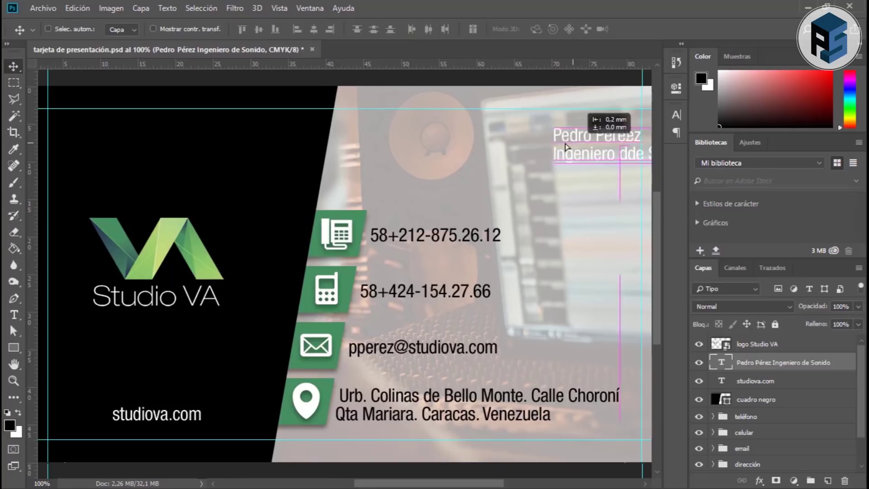
pyautogui.doubleClick(722, 362)
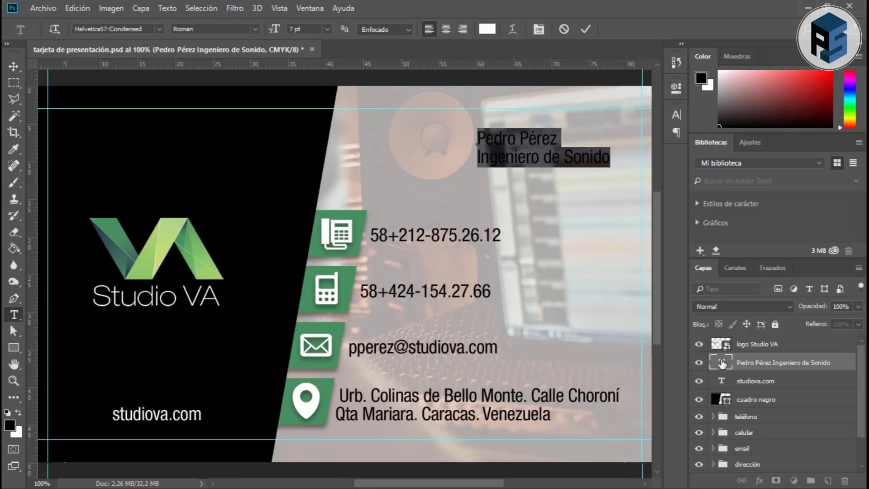
pyautogui.click(463, 28)
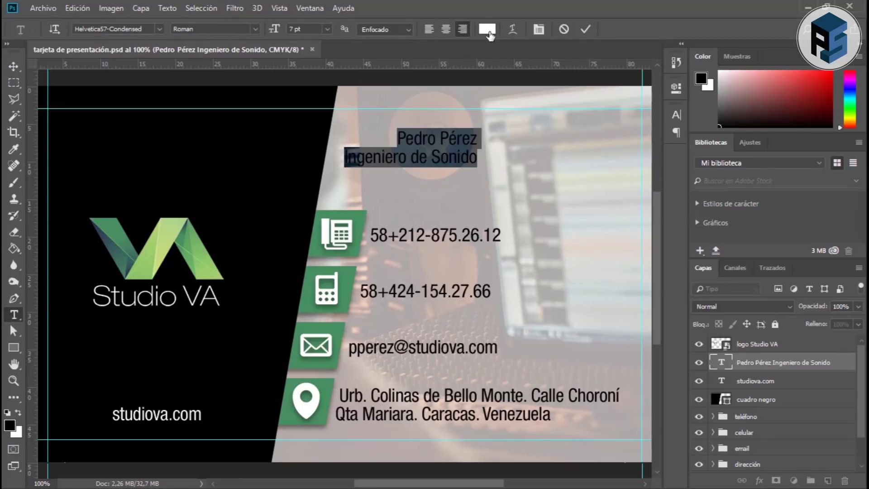
pyautogui.click(488, 29)
pyautogui.click(770, 140)
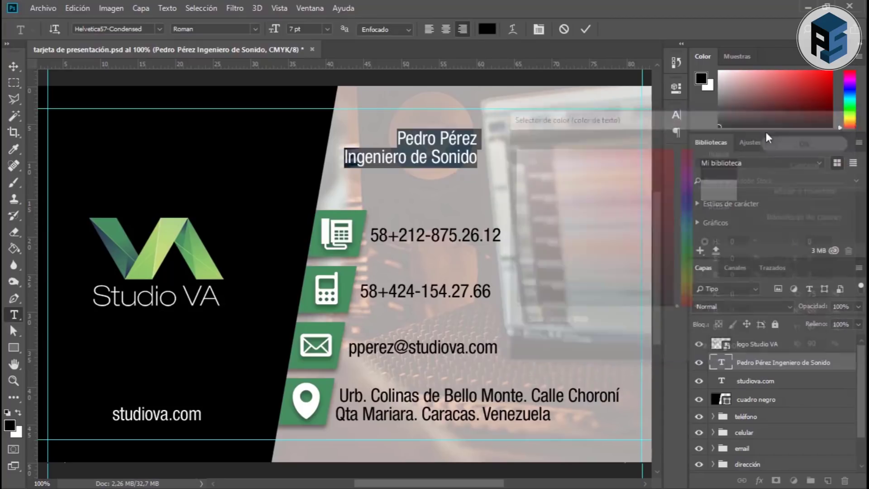
pyautogui.click(13, 66)
pyautogui.moveTo(439, 144)
pyautogui.mouseDown()
pyautogui.moveTo(579, 149)
pyautogui.moveTo(537, 143)
pyautogui.mouseUp()
# - Make the name line 10 pt Helvetica-Condensed Bold
pyautogui.doubleClick(722, 363)
pyautogui.click(316, 29)
pyautogui.write('10')
pyautogui.press('Return')
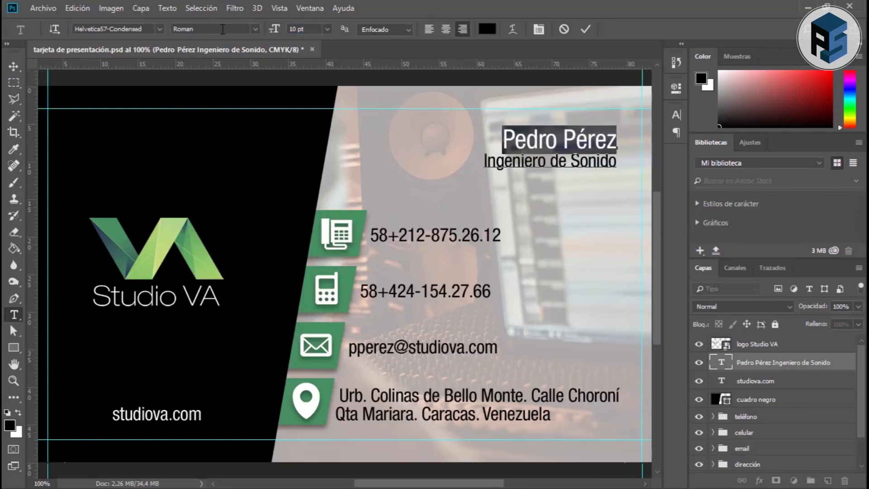
pyautogui.click(159, 29)
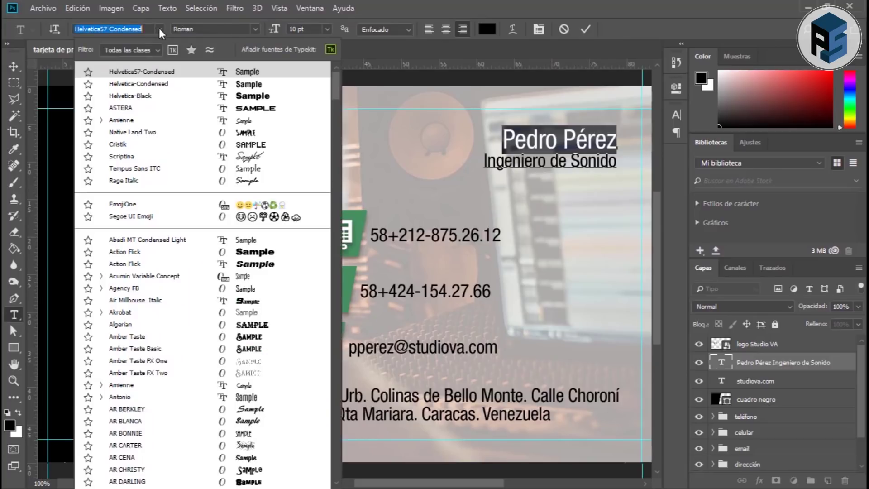
pyautogui.click(162, 77)
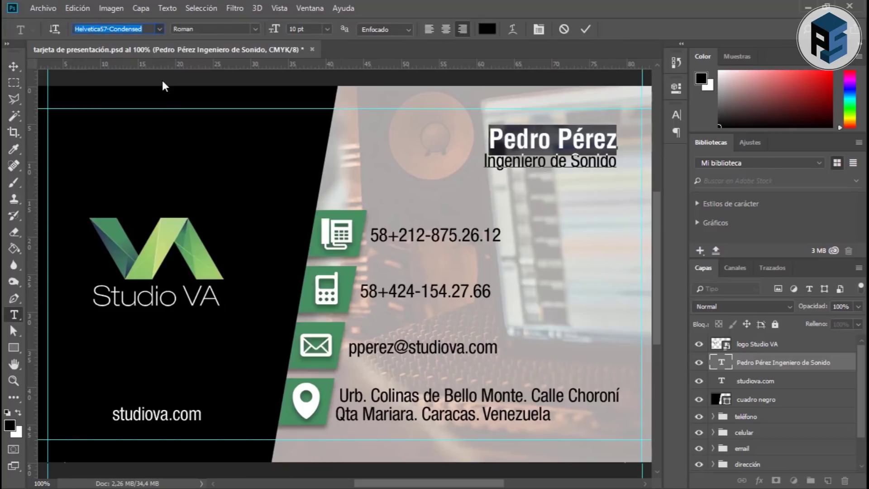
pyautogui.click(14, 66)
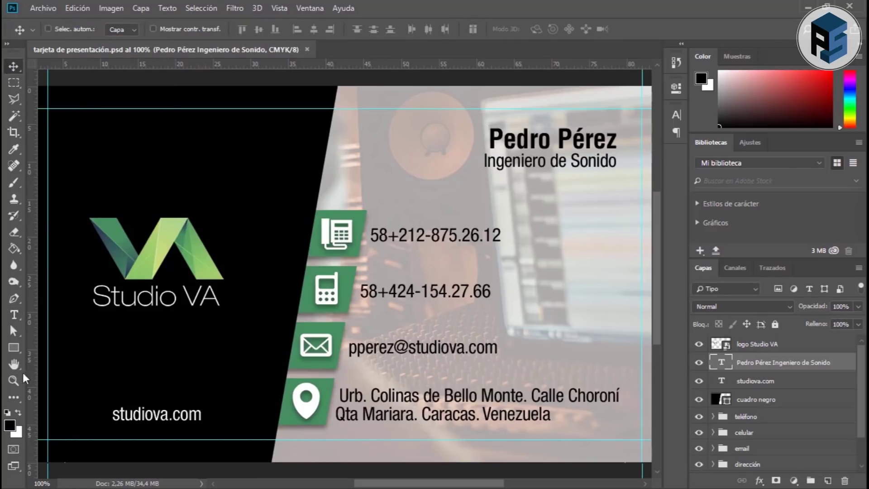
pyautogui.click(14, 381)
# - Fit the card on screen and save as Photoshop PDF into the pdf folder
pyautogui.click(416, 29)
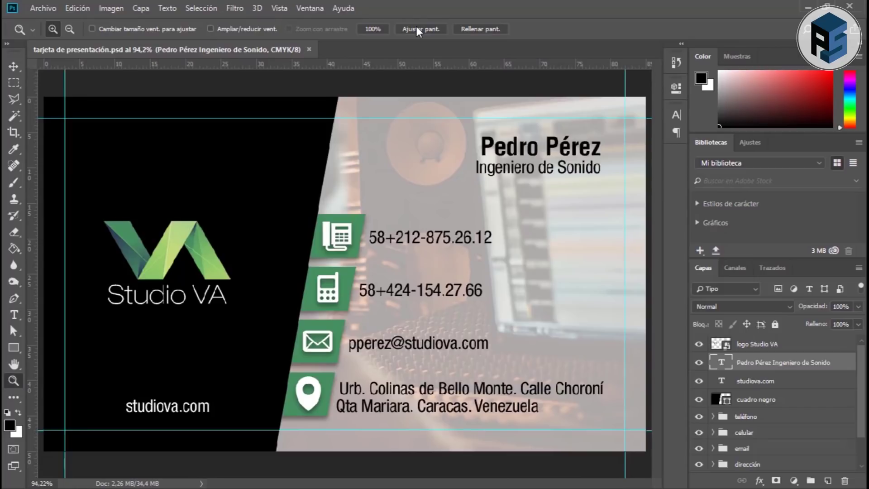
pyautogui.press('v')
pyautogui.click(43, 7)
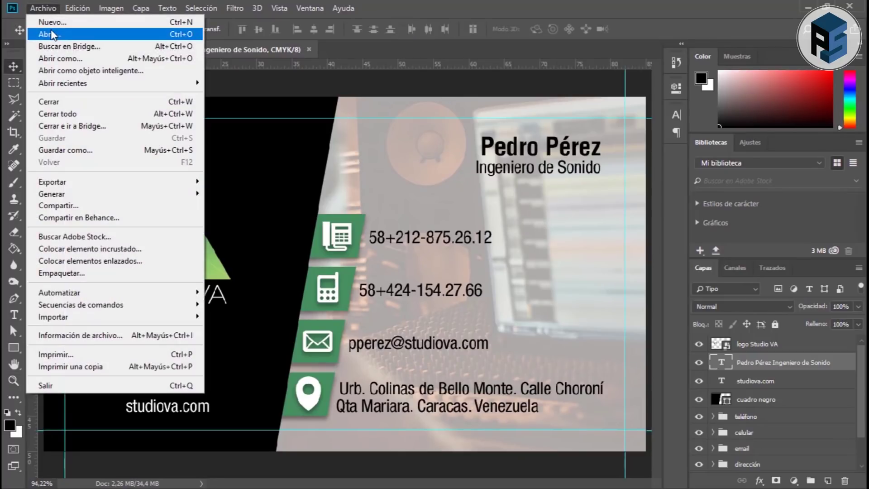
pyautogui.click(74, 150)
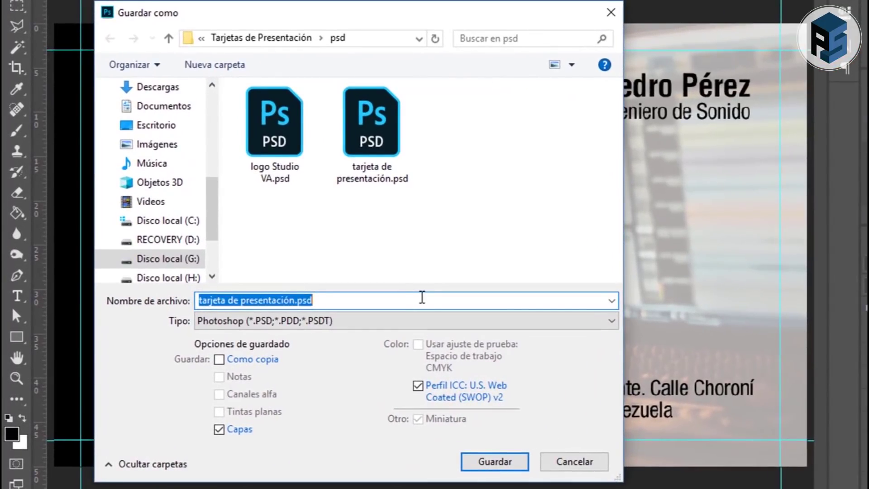
pyautogui.click(416, 326)
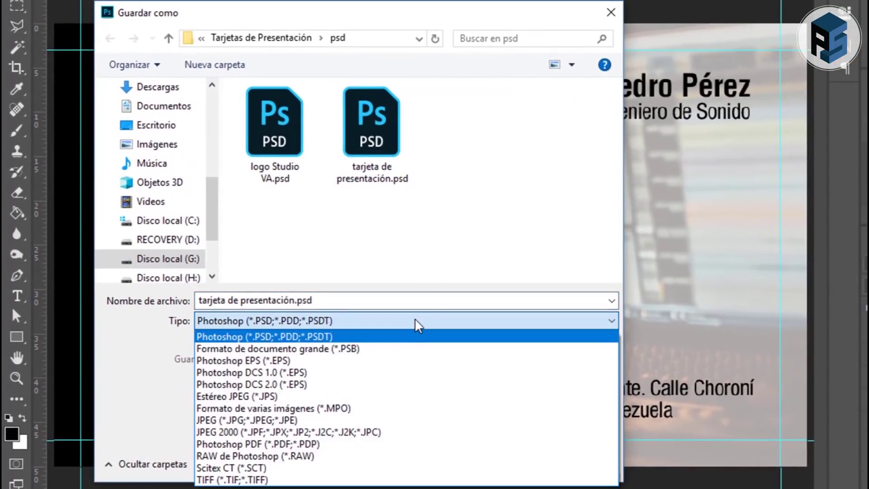
pyautogui.click(408, 444)
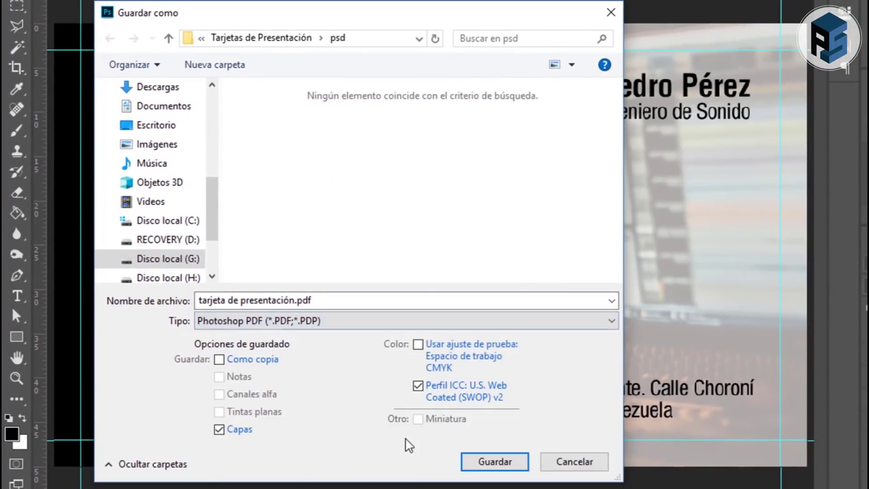
pyautogui.click(297, 40)
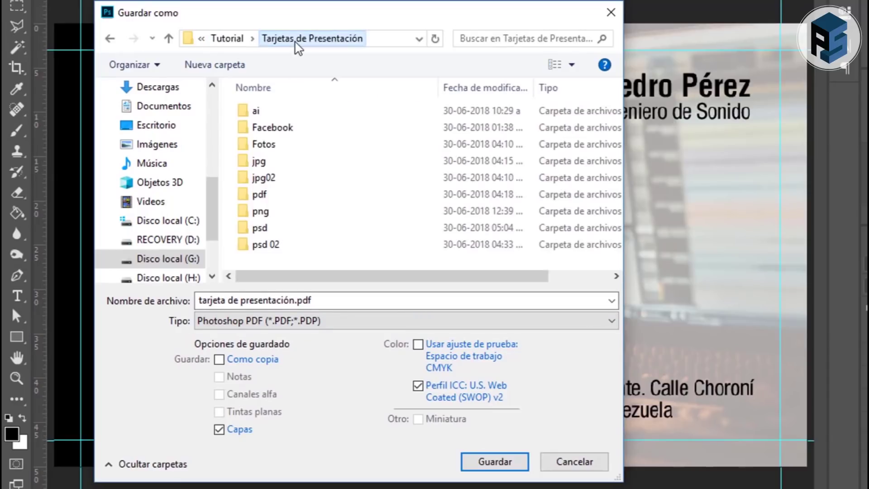
pyautogui.doubleClick(296, 194)
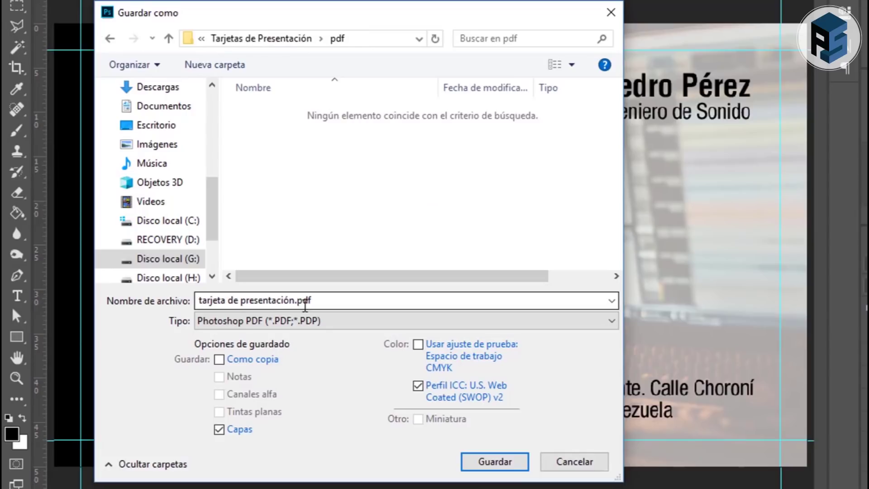
# - Write the PDF copy without layers at Máxima image compression quality
pyautogui.click(220, 429)
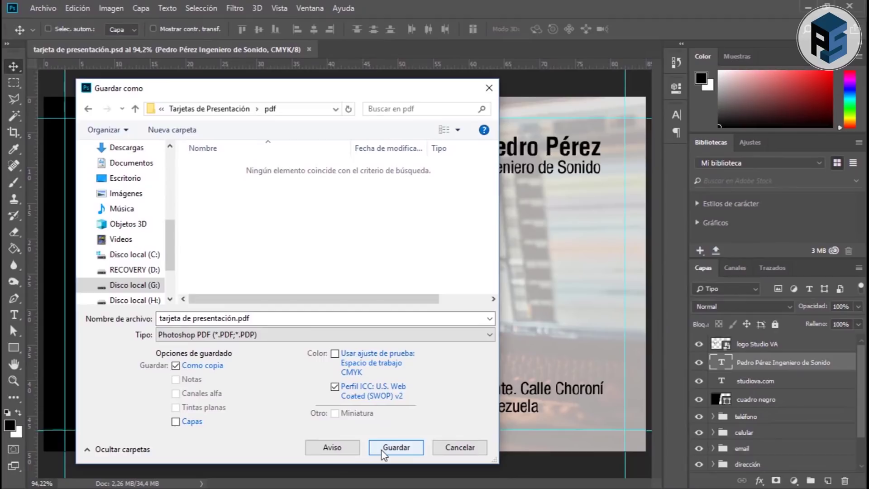
pyautogui.click(382, 449)
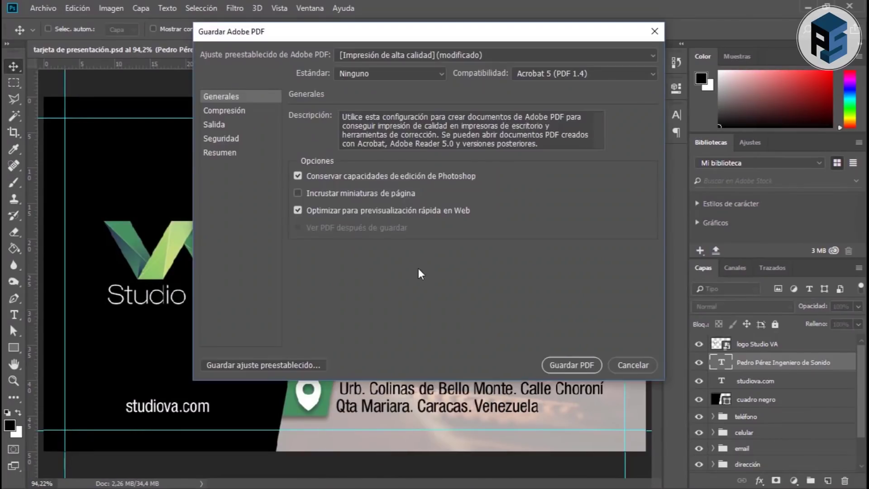
pyautogui.click(239, 111)
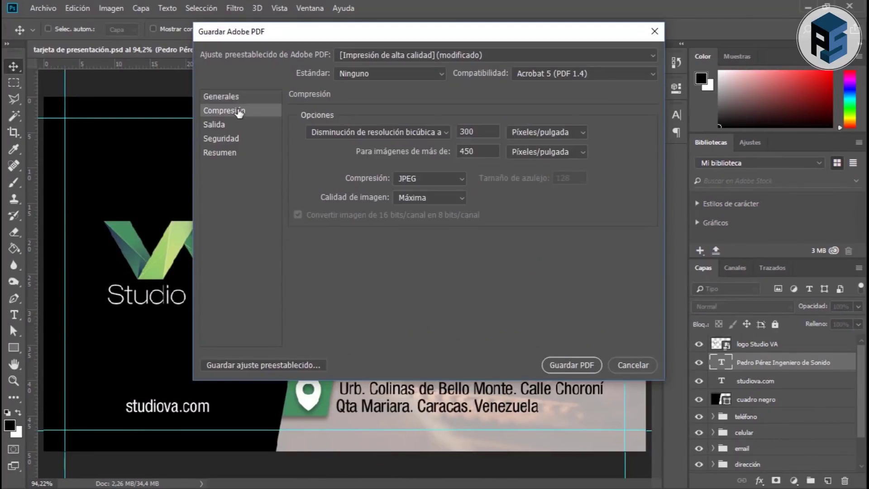
pyautogui.click(422, 197)
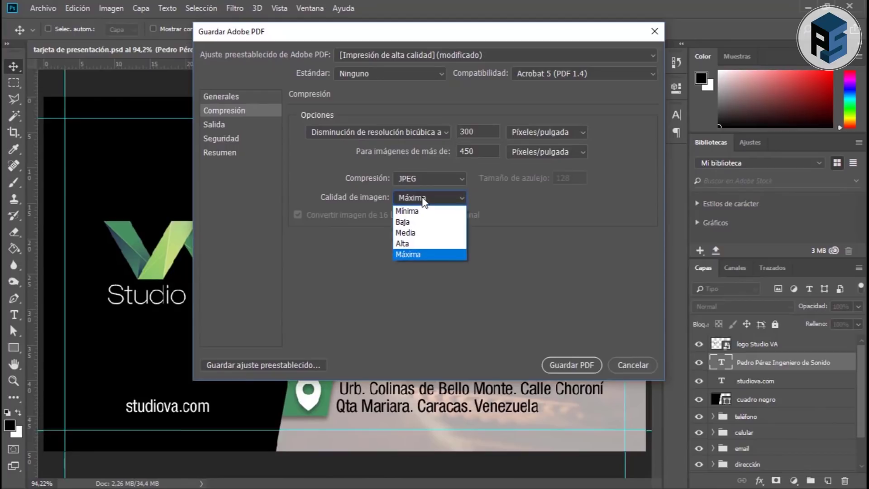
pyautogui.click(422, 253)
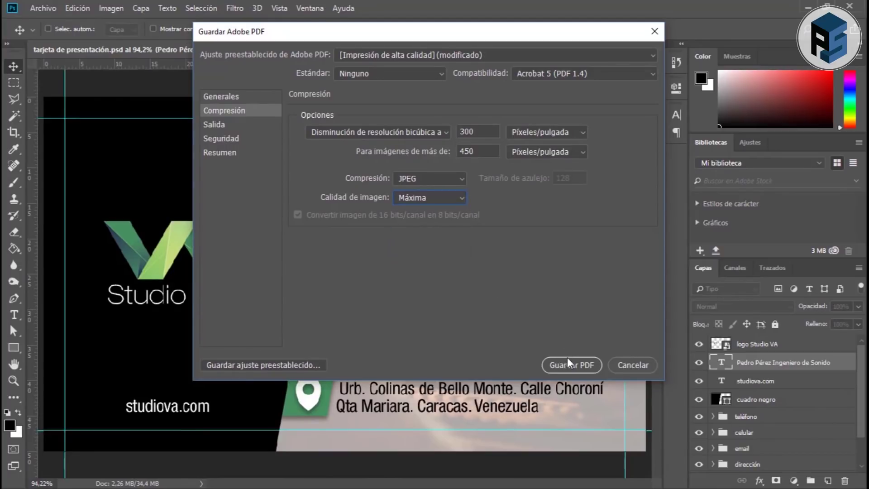
pyautogui.click(569, 362)
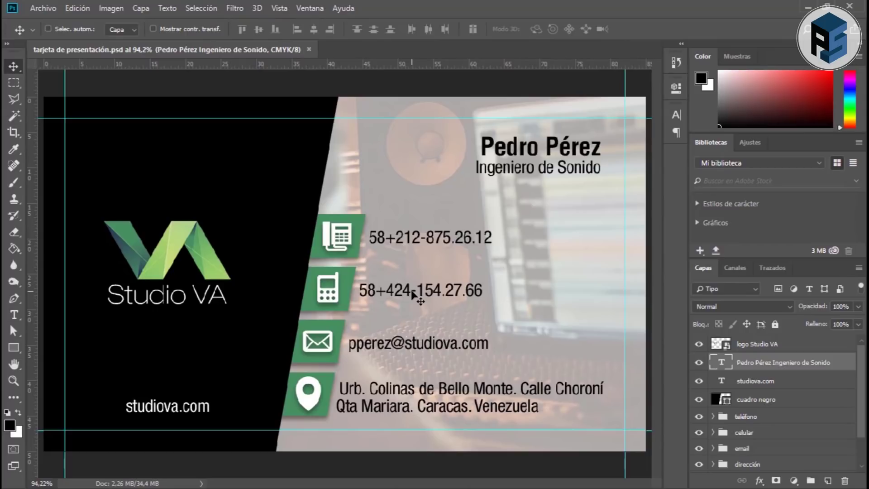
# - Save a JPEG copy, tarjeta de presentación.jpg, at Máxima quality 12
pyautogui.click(51, 8)
pyautogui.click(97, 151)
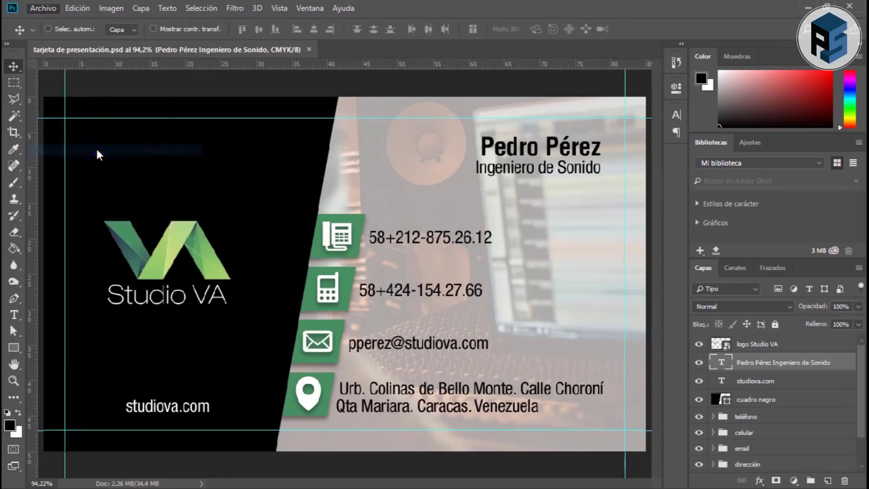
pyautogui.click(231, 334)
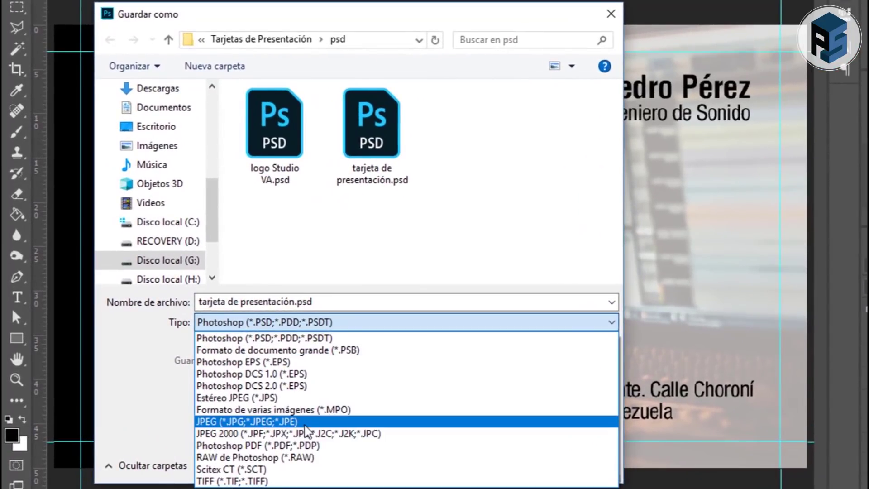
pyautogui.click(304, 423)
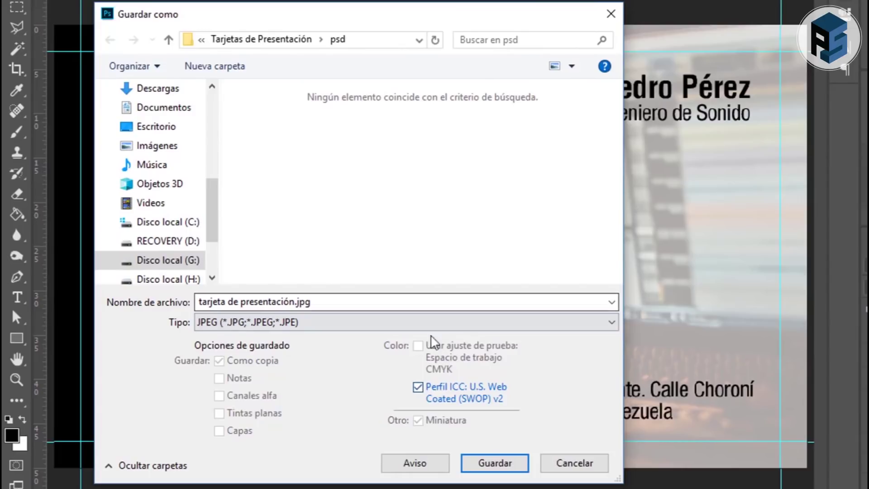
pyautogui.click(497, 465)
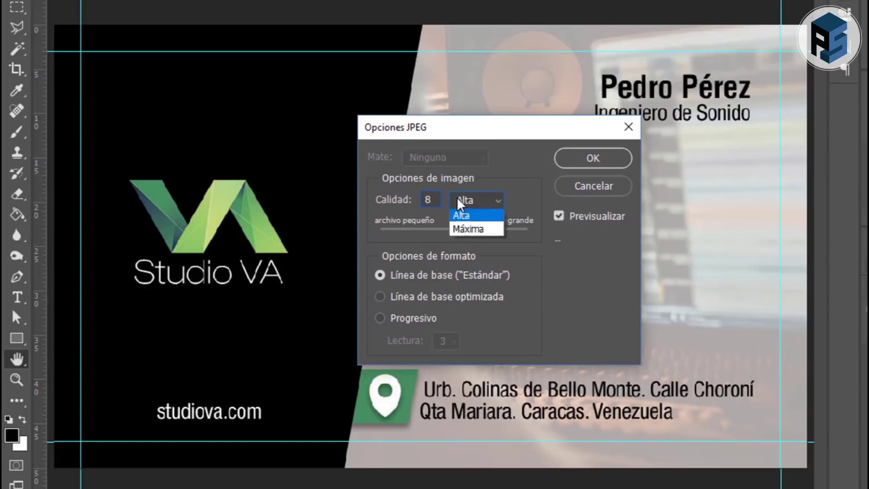
pyautogui.click(469, 257)
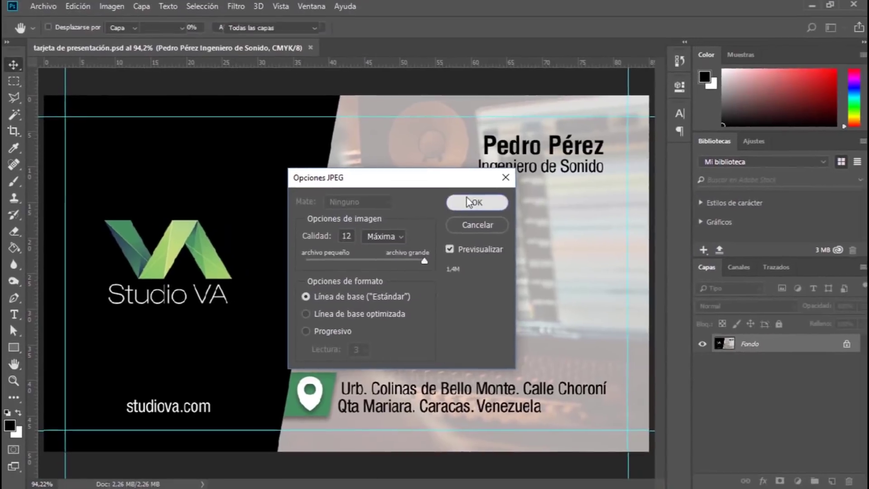
pyautogui.click(593, 158)
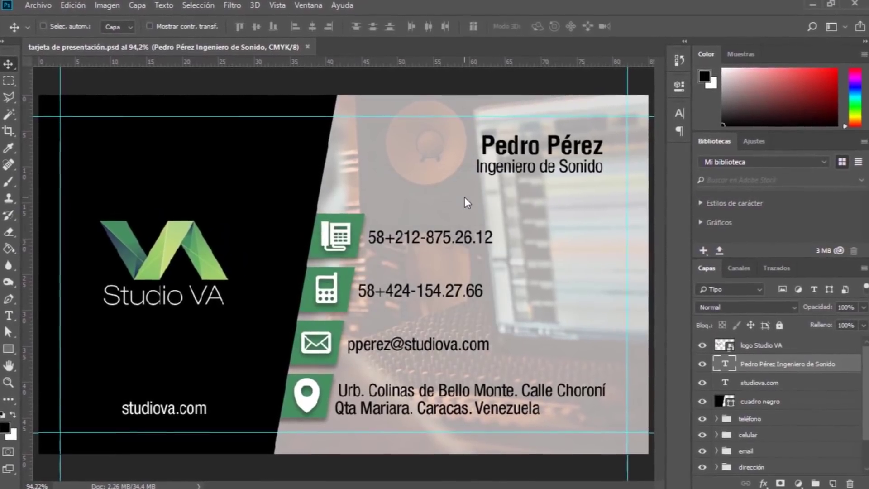